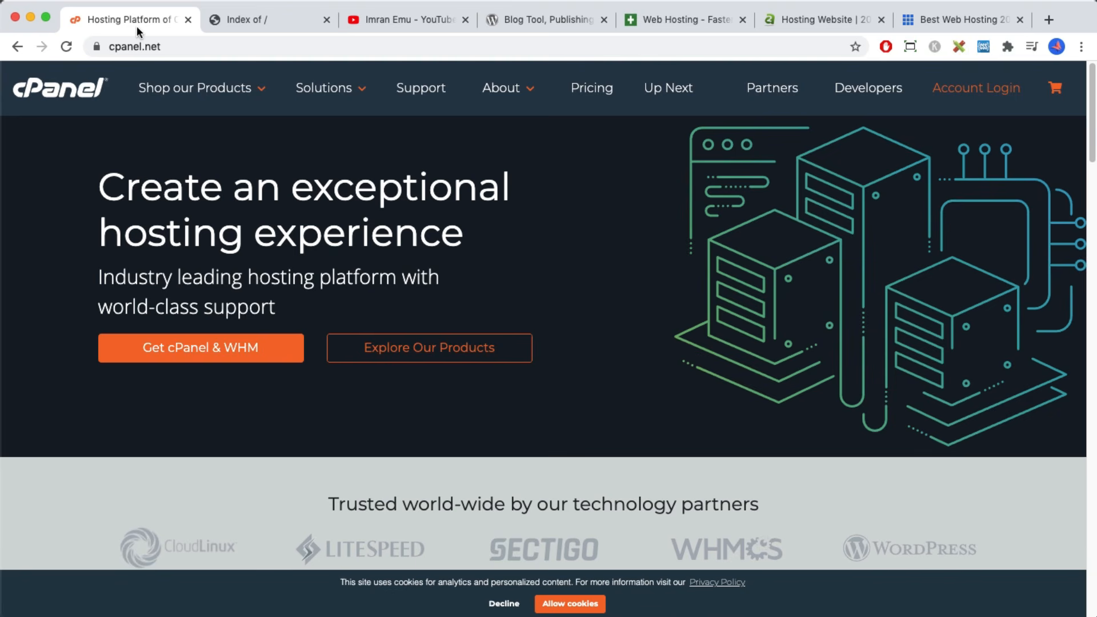
# Look through the home pages of the web hosting providers GreenGeeks, A2 Hosting and Bluehost
pyautogui.click(694, 22)
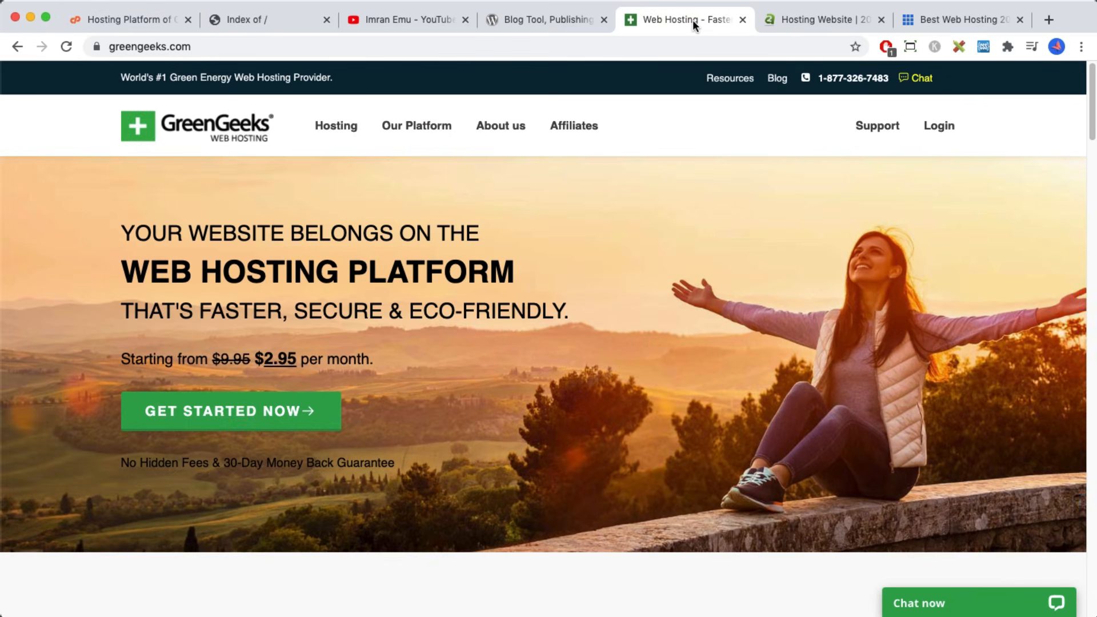
pyautogui.click(816, 19)
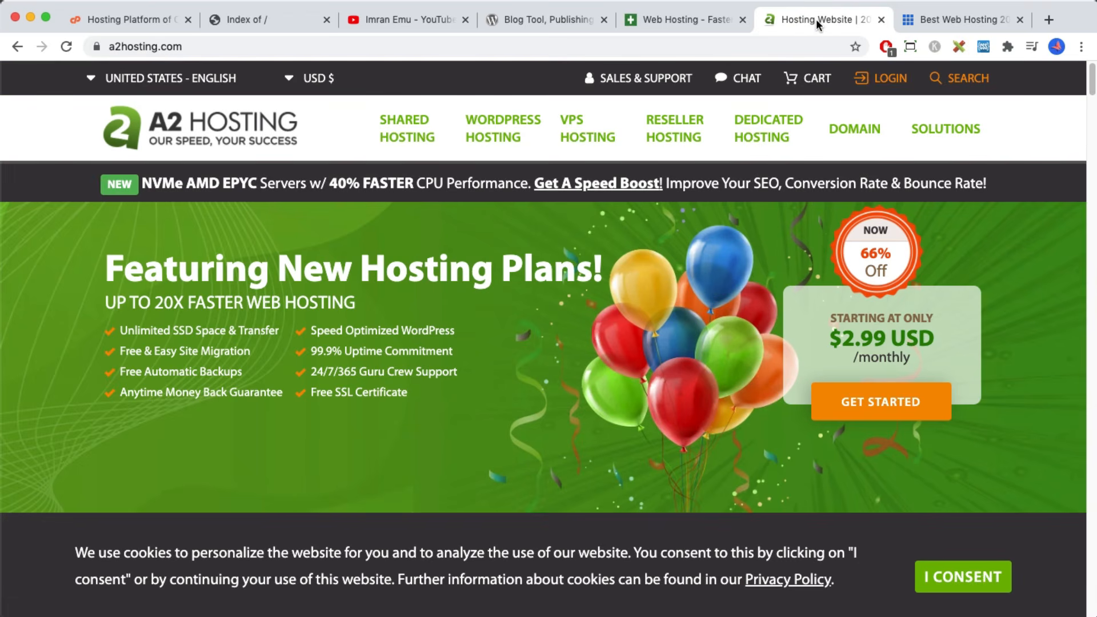
pyautogui.click(933, 19)
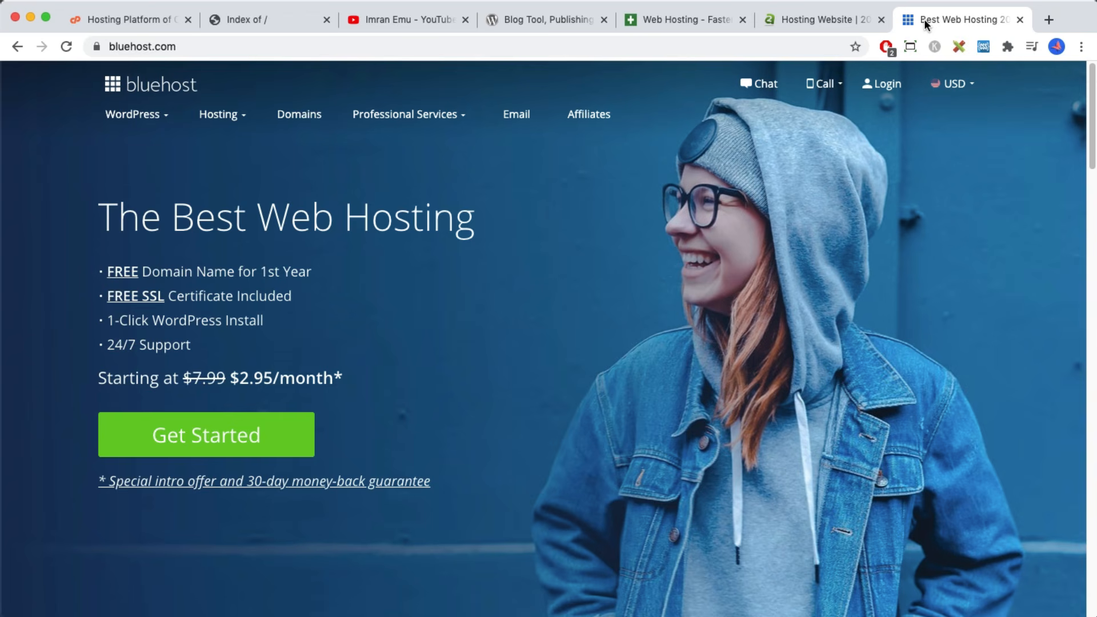
pyautogui.click(696, 20)
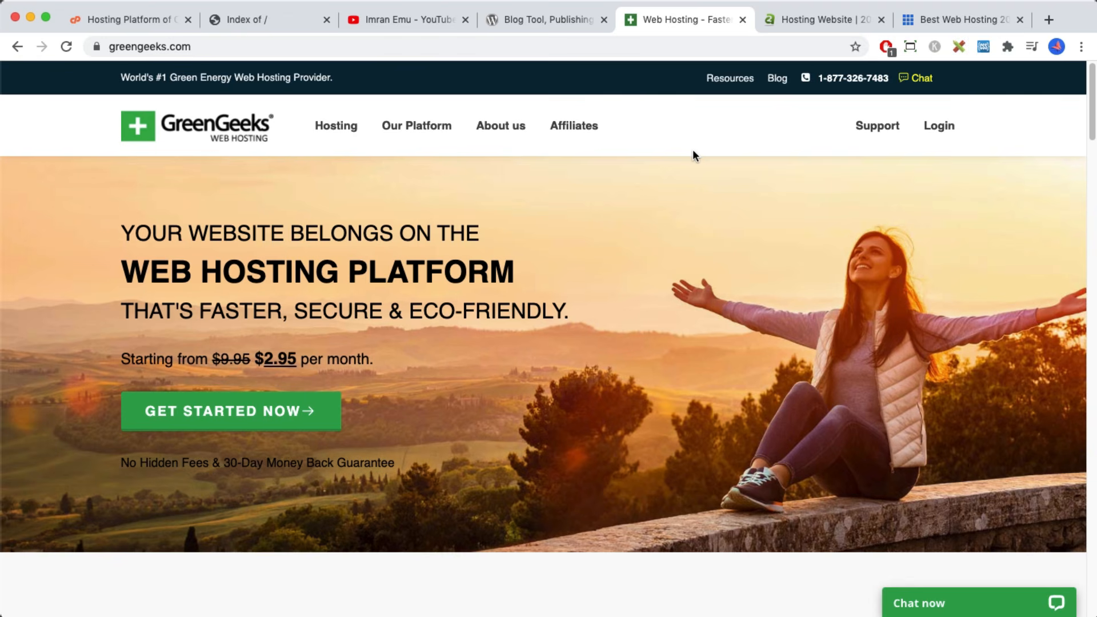
pyautogui.moveTo(304, 159)
pyautogui.click(264, 19)
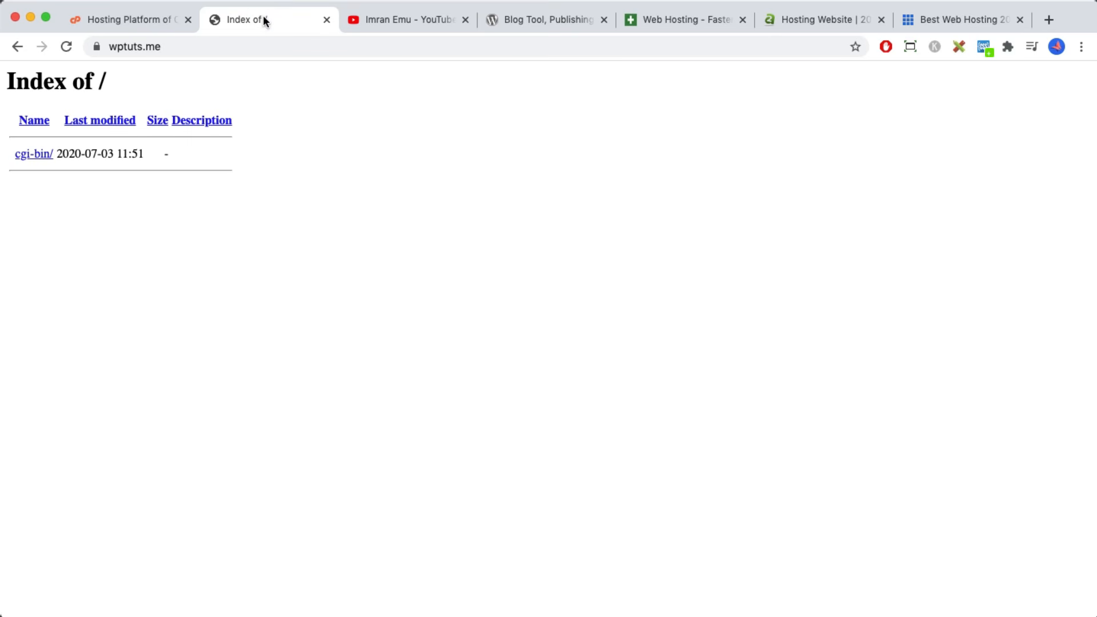
pyautogui.click(175, 50)
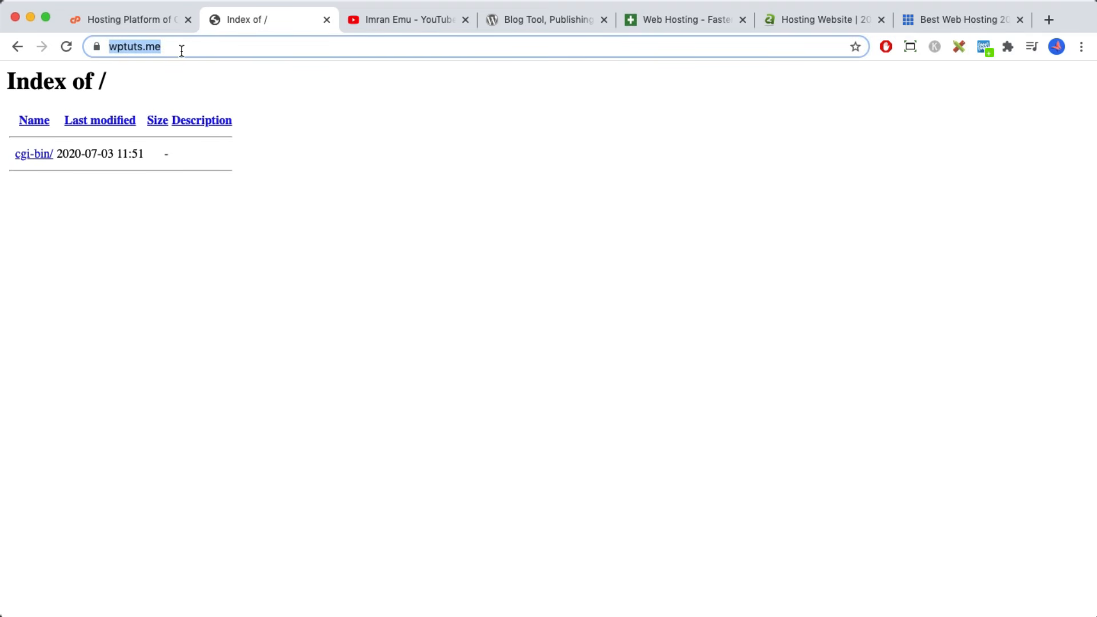
pyautogui.click(179, 50)
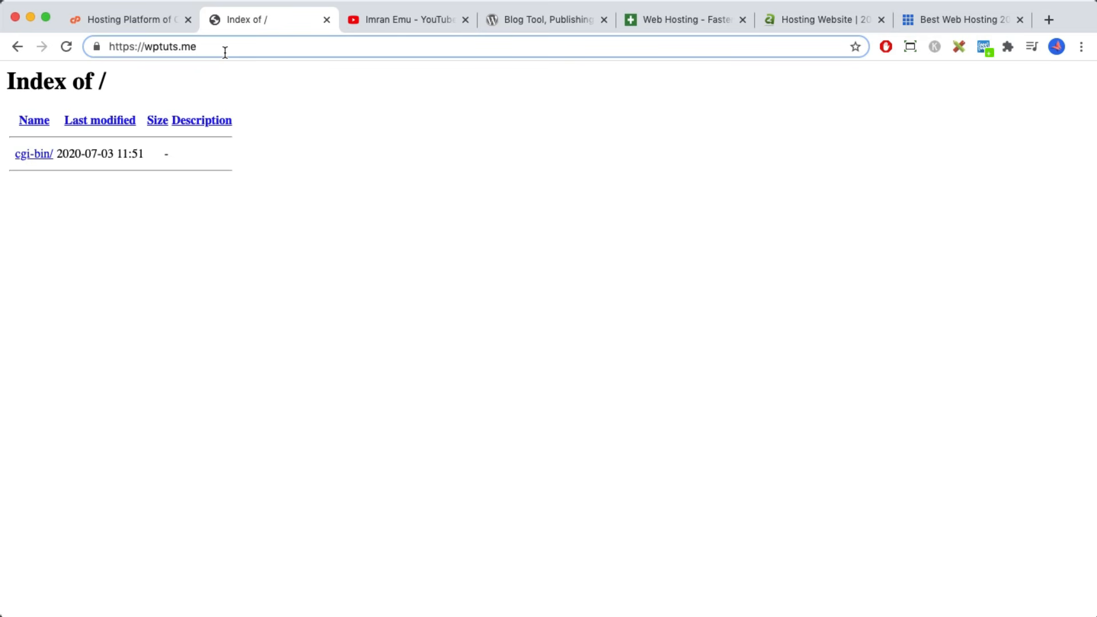
pyautogui.write('/')
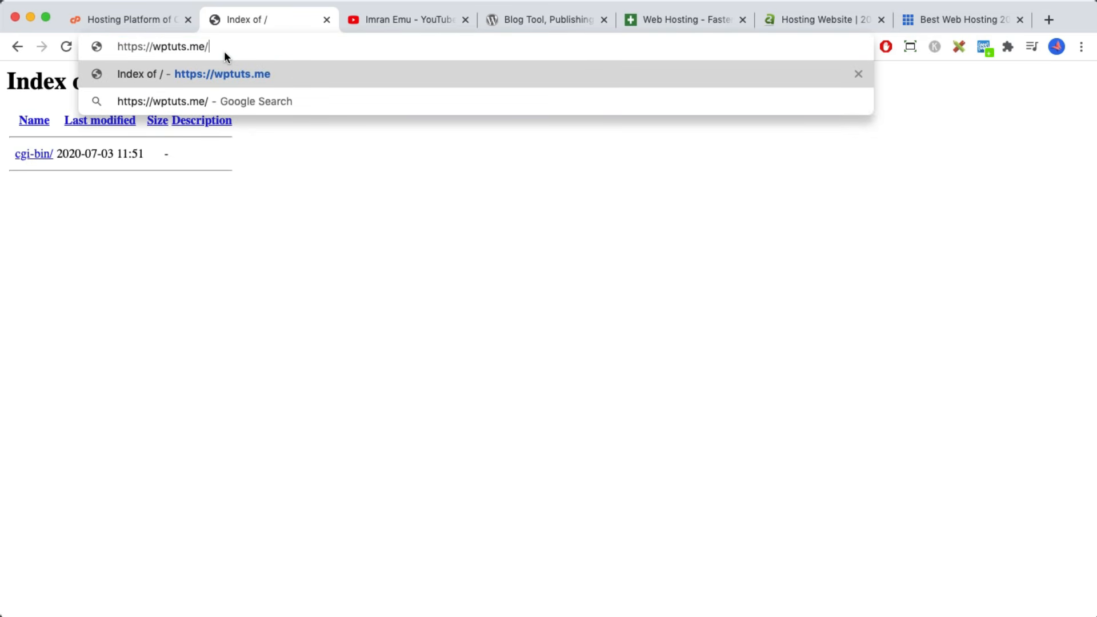
pyautogui.write('cpanel')
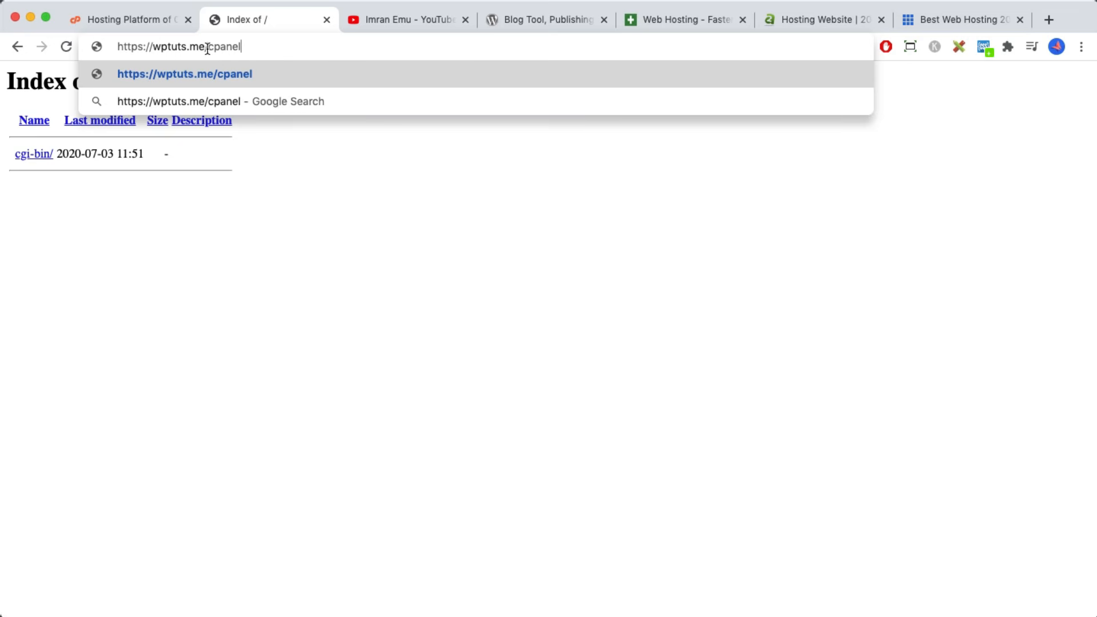
pyautogui.moveTo(208, 48); pyautogui.dragTo(112, 46)
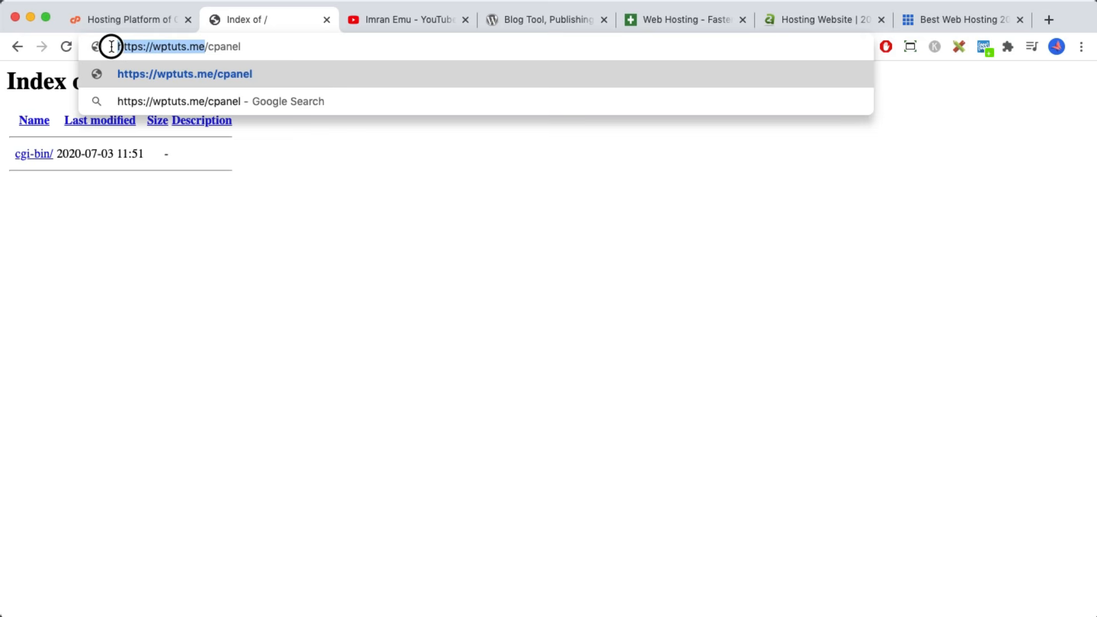
pyautogui.click(211, 48)
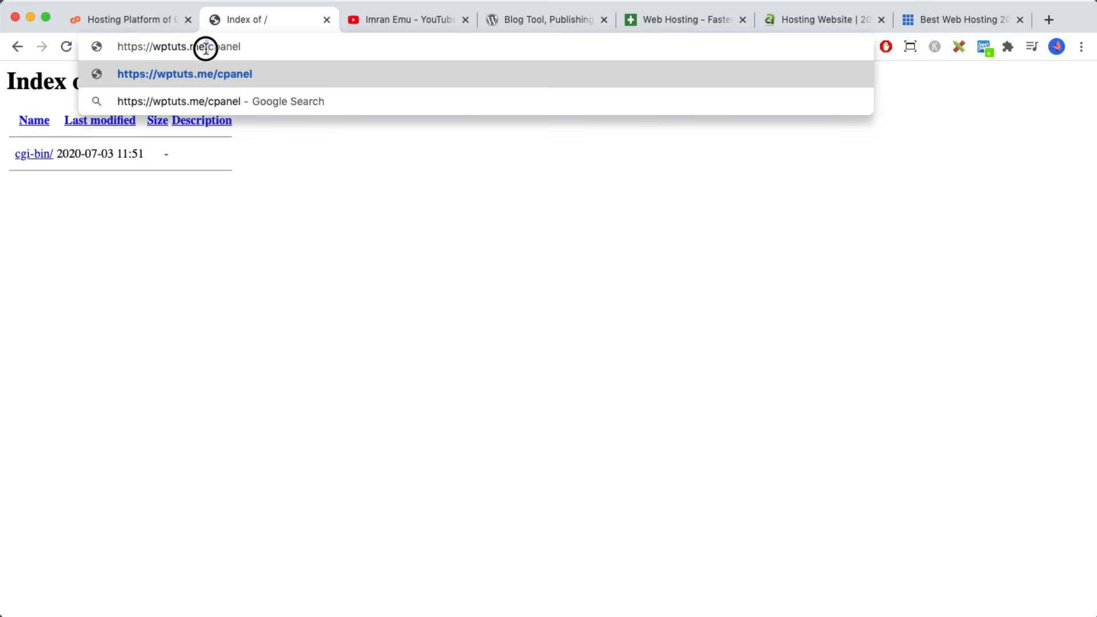
pyautogui.click(243, 49)
pyautogui.press('Return')
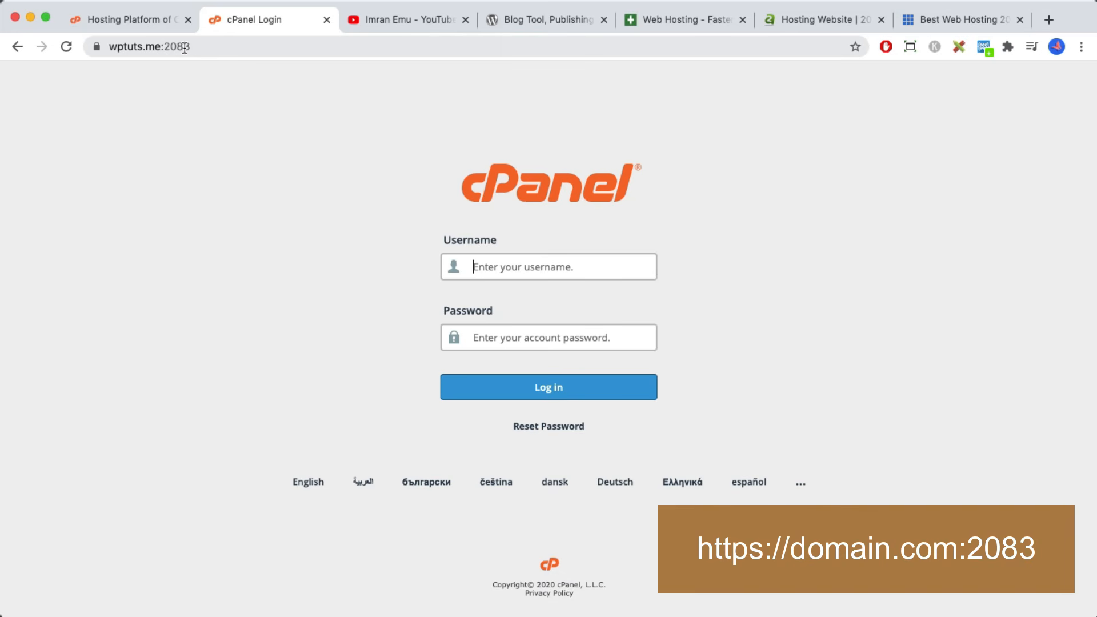
pyautogui.click(96, 48)
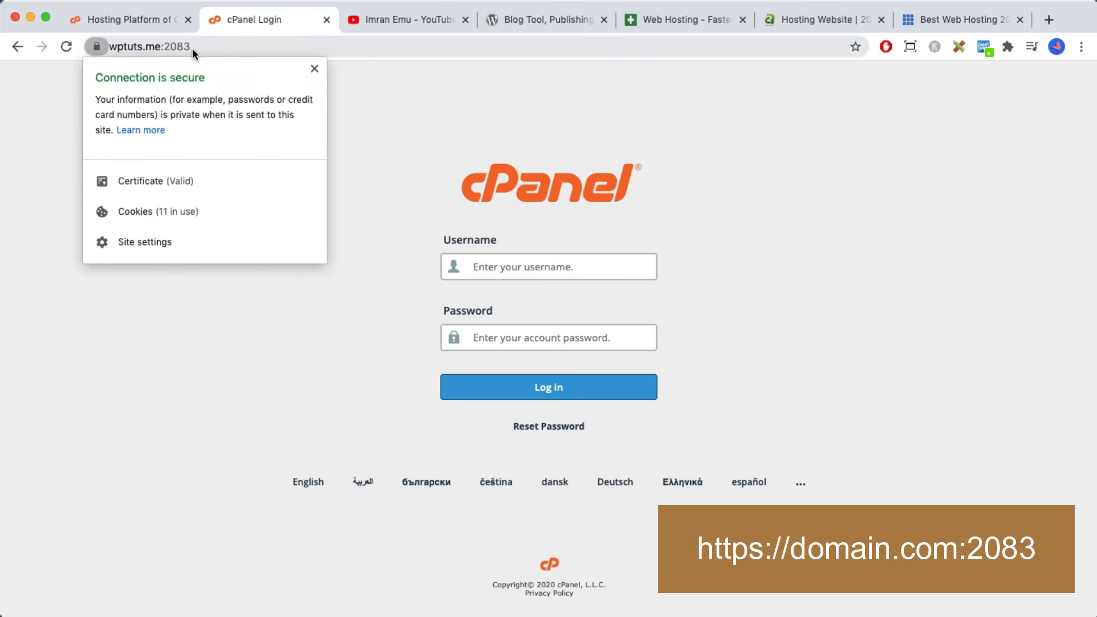
pyautogui.click(383, 135)
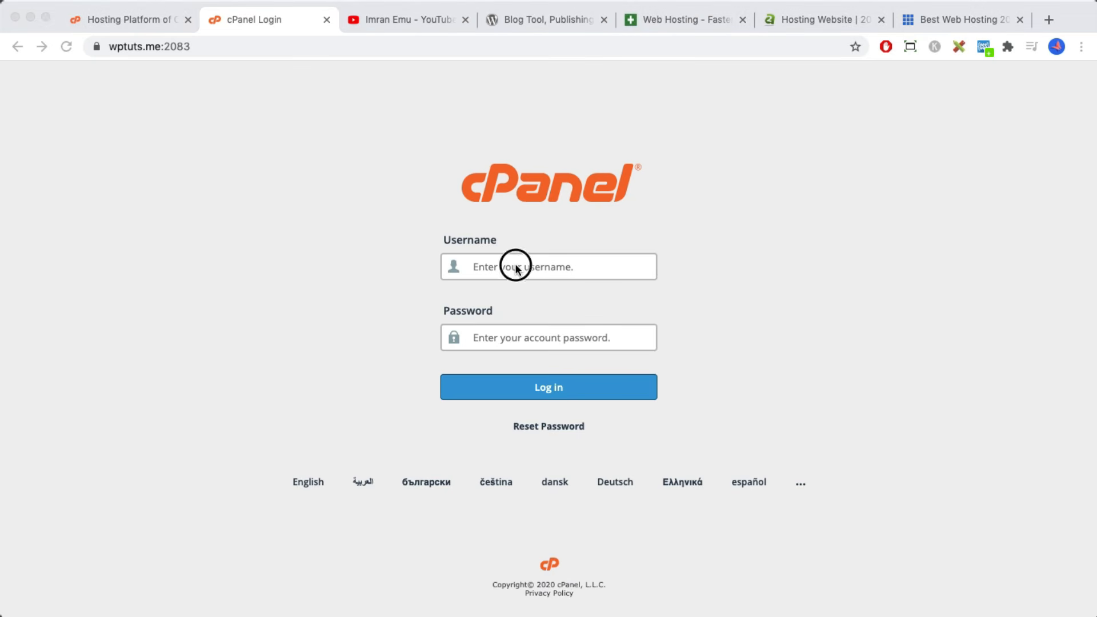
# Log in to cPanel with the account username and the account password
pyautogui.click(515, 266)
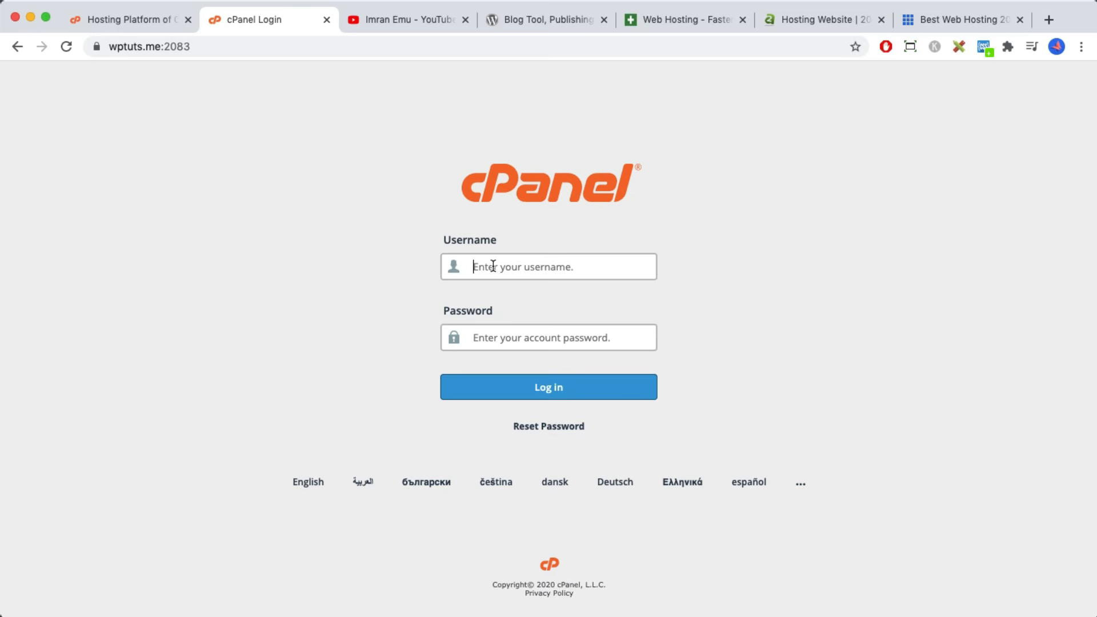
pyautogui.write('wptuts')
pyautogui.click(699, 292)
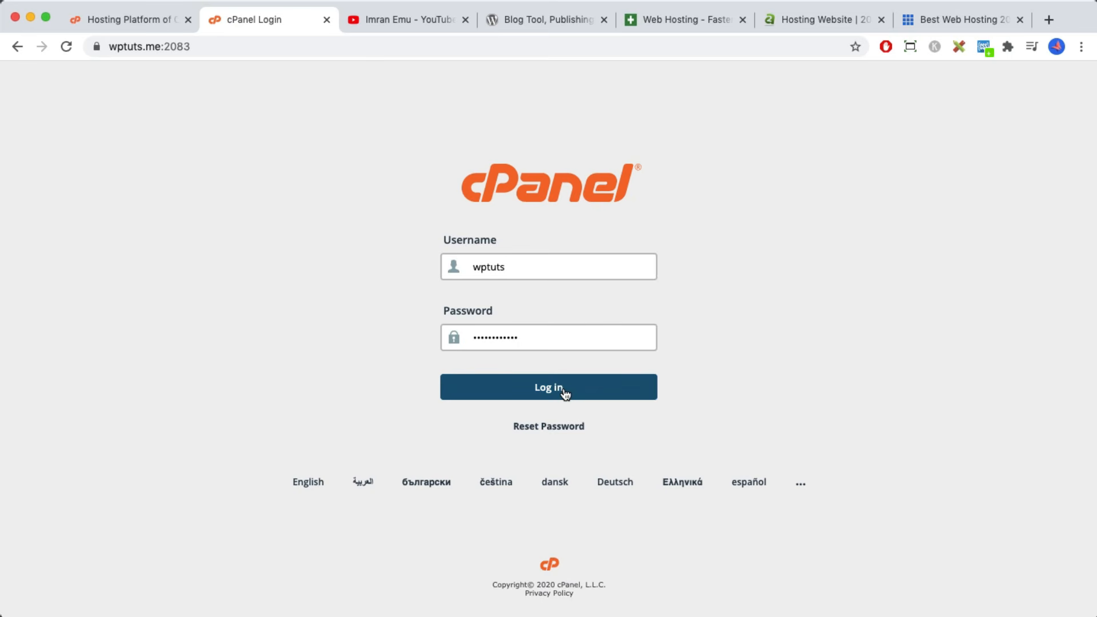
pyautogui.click(563, 387)
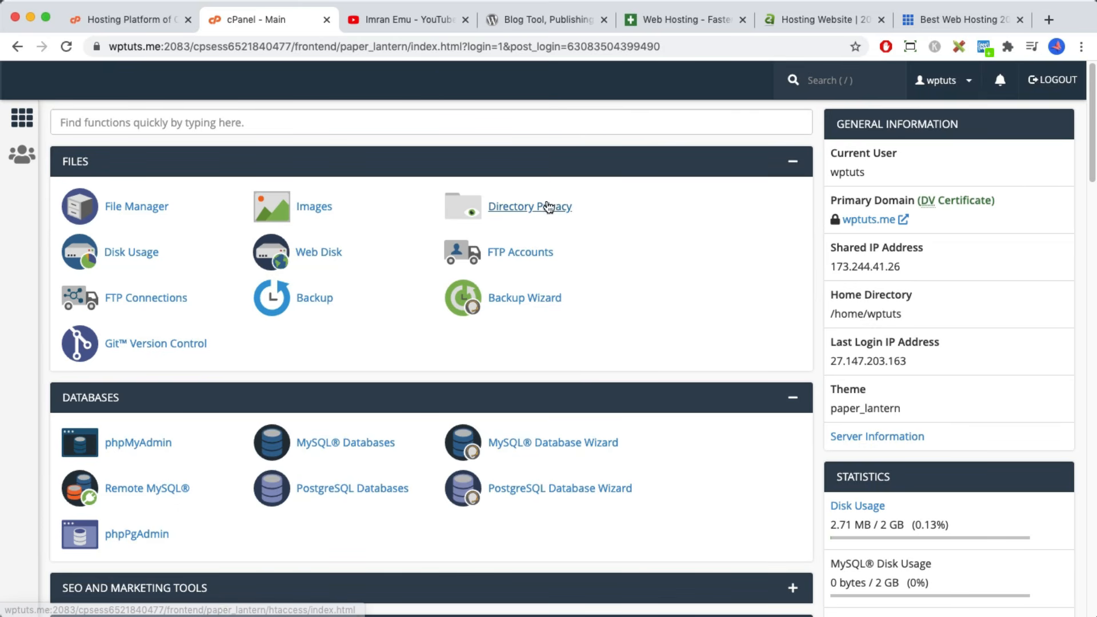
# Look over the feature sections of the cPanel dashboard and the options in the account menu
pyautogui.scroll(-10, 540, 252)
pyautogui.scroll(-8, 540, 269)
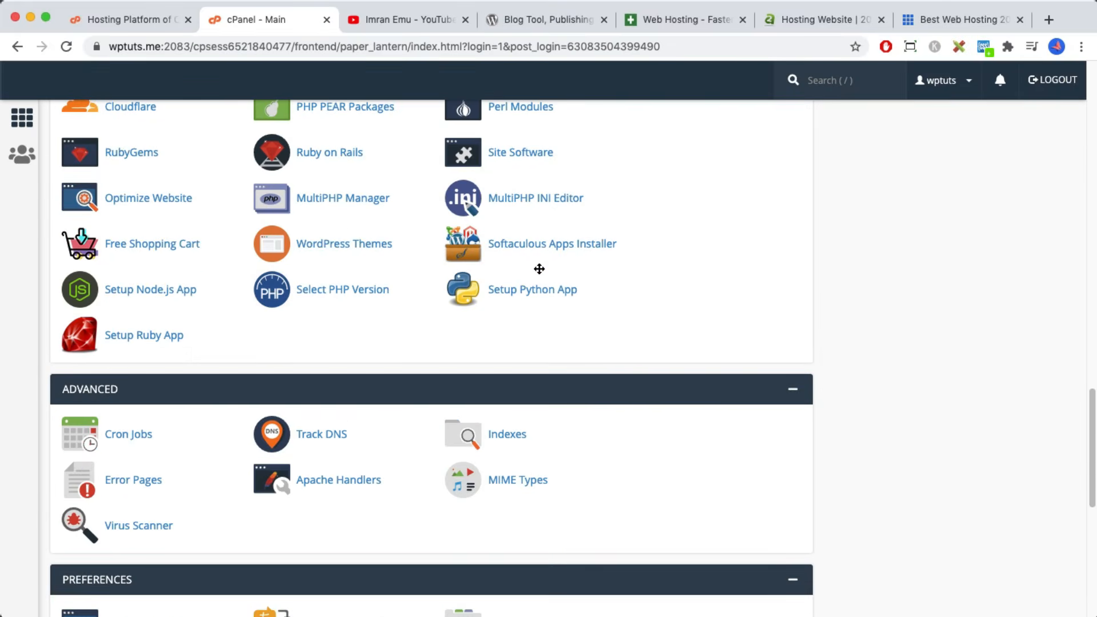
pyautogui.scroll(15, 537, 266)
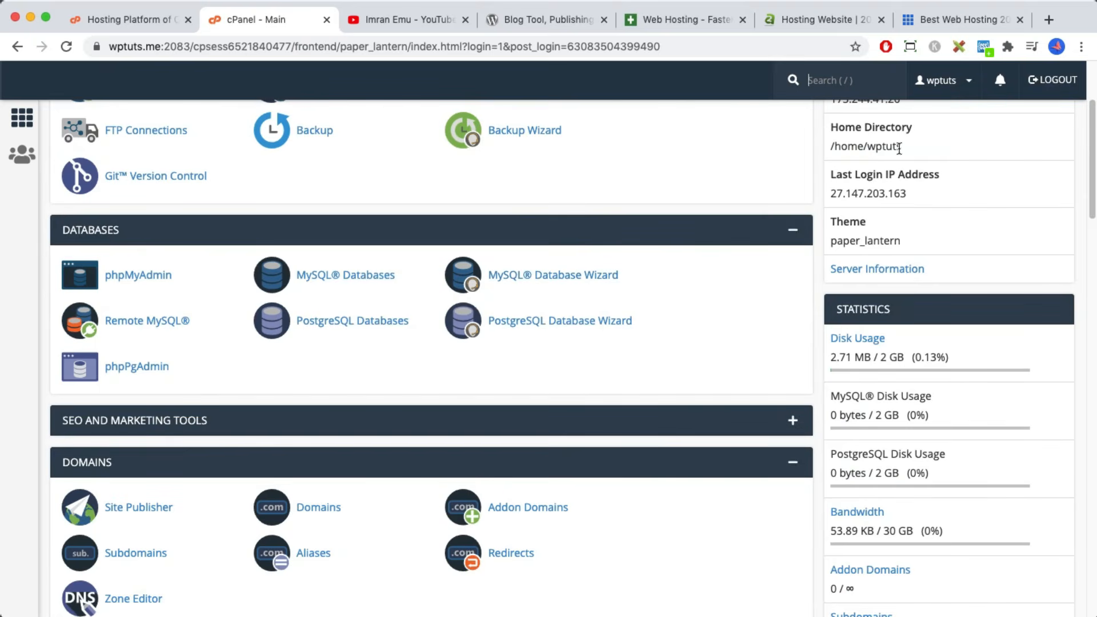
pyautogui.click(969, 94)
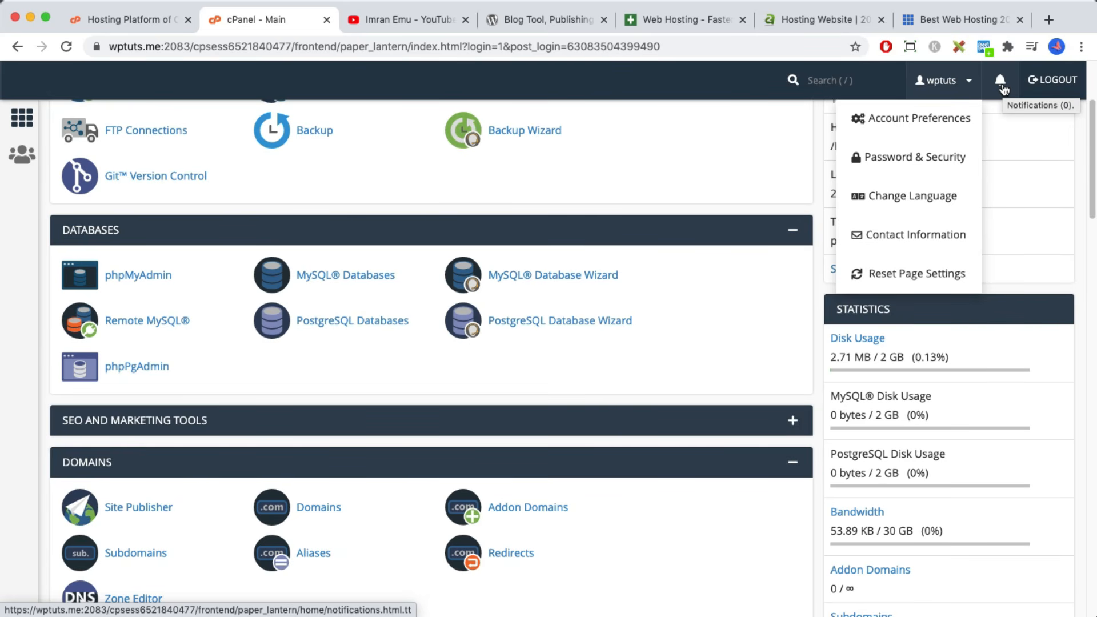
pyautogui.click(1038, 128)
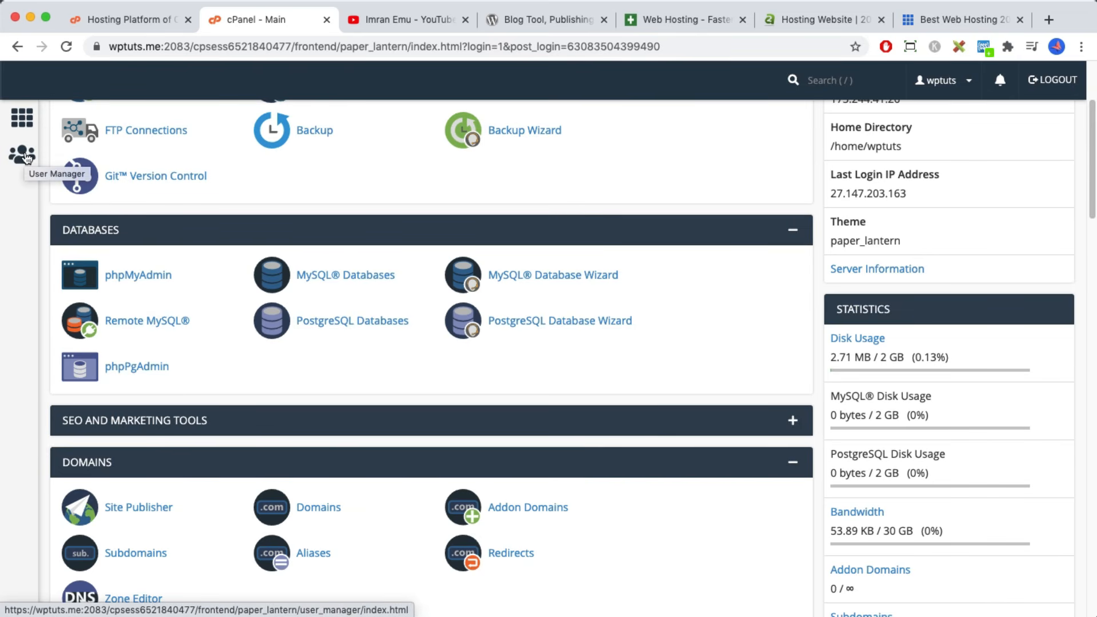
# Collapse every expanded section of the dashboard, from Files and Databases down to Softaculous Apps Installer and Applications
pyautogui.scroll(3, 386, 228)
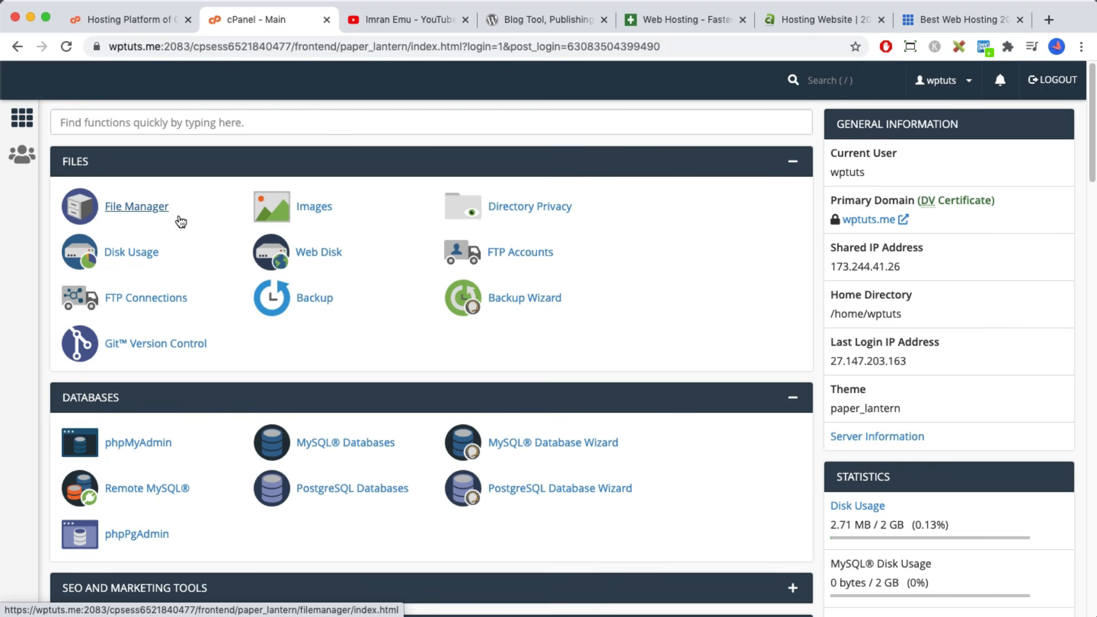
pyautogui.click(793, 163)
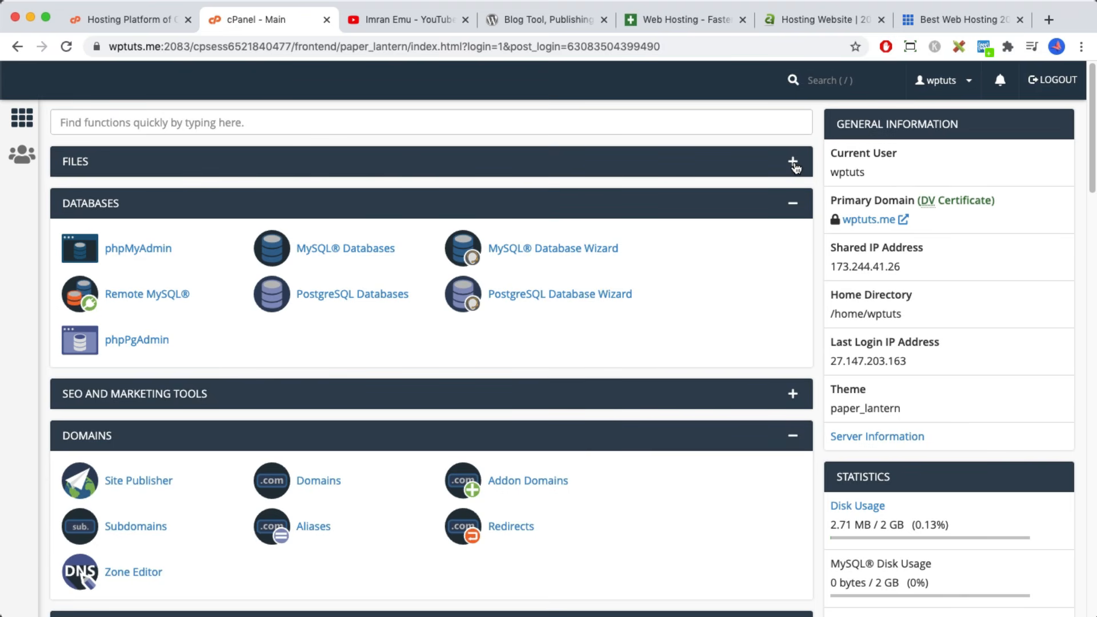
pyautogui.click(794, 204)
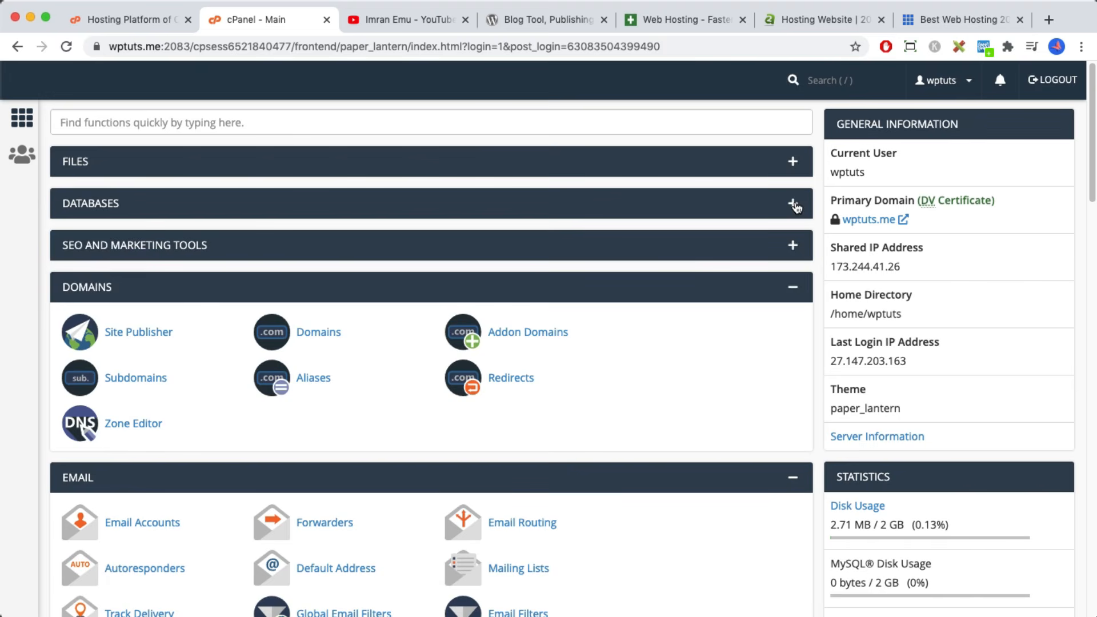
pyautogui.click(793, 287)
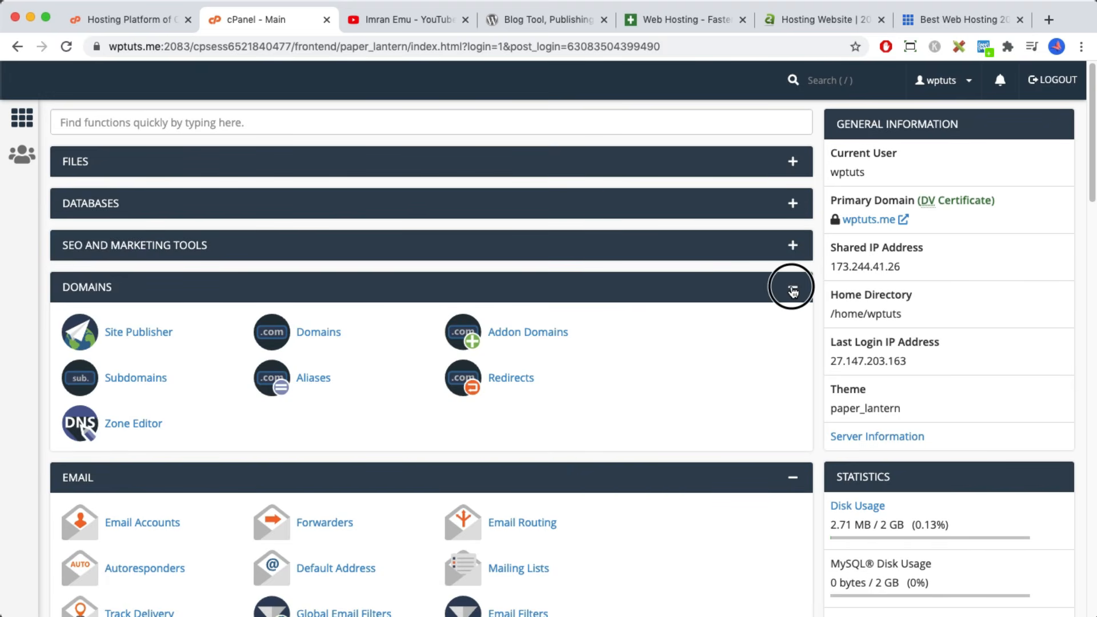
pyautogui.click(794, 330)
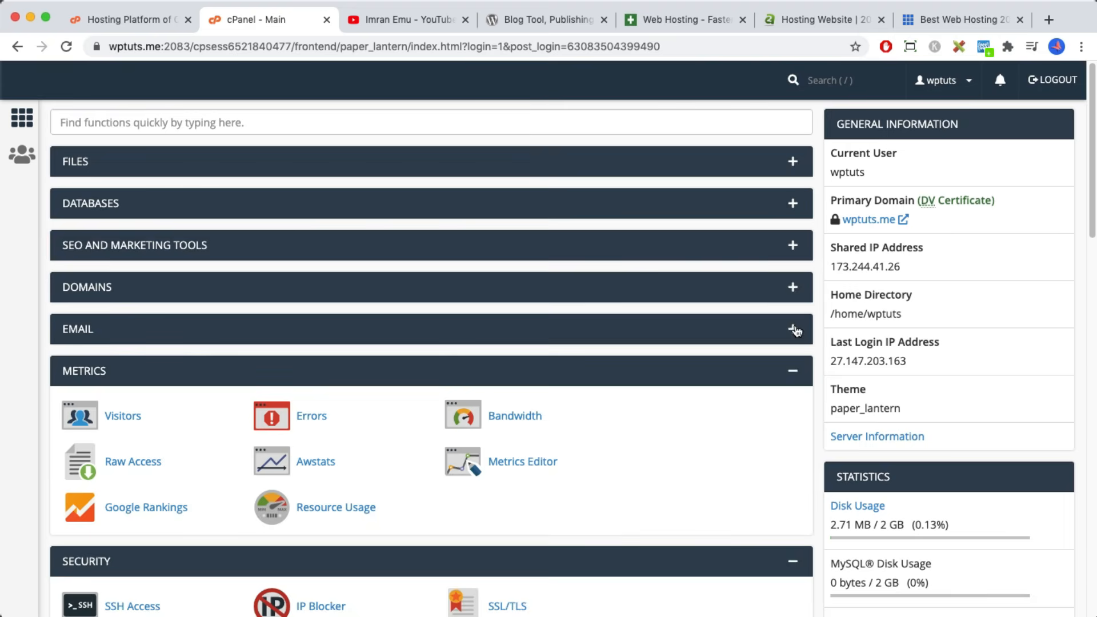
pyautogui.click(794, 372)
pyautogui.click(793, 412)
pyautogui.click(794, 455)
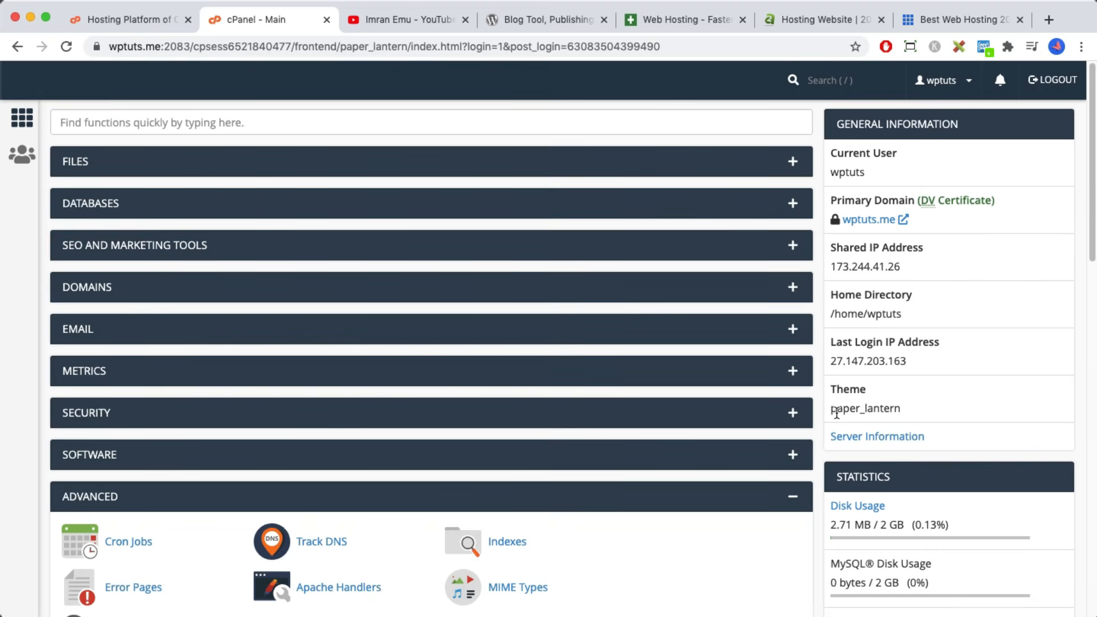
pyautogui.scroll(-3, 771, 398)
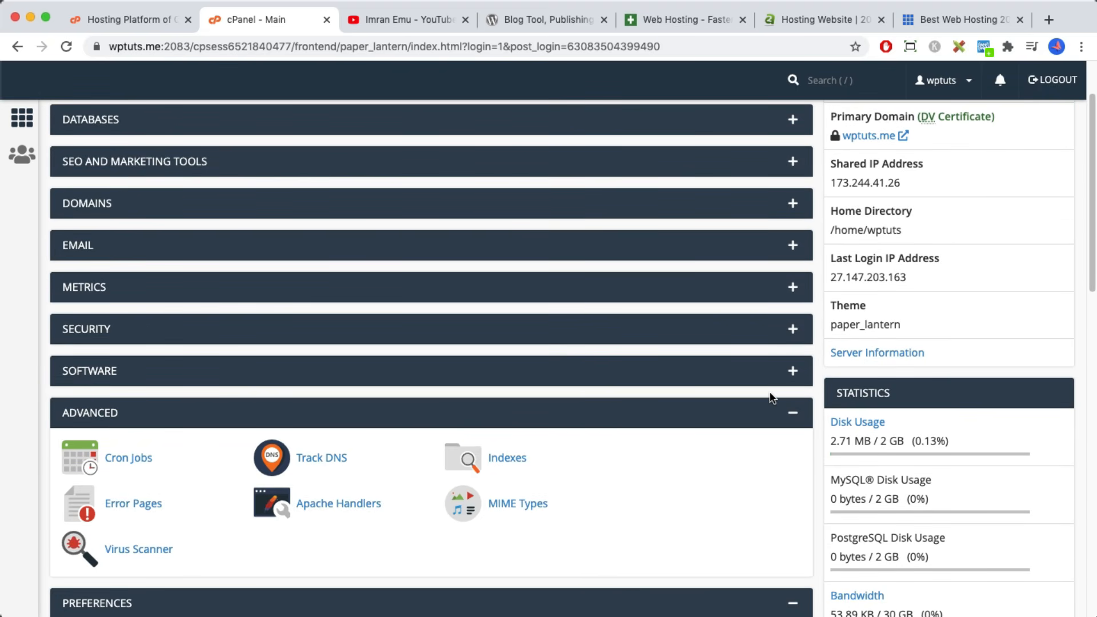
pyautogui.click(793, 413)
pyautogui.click(788, 458)
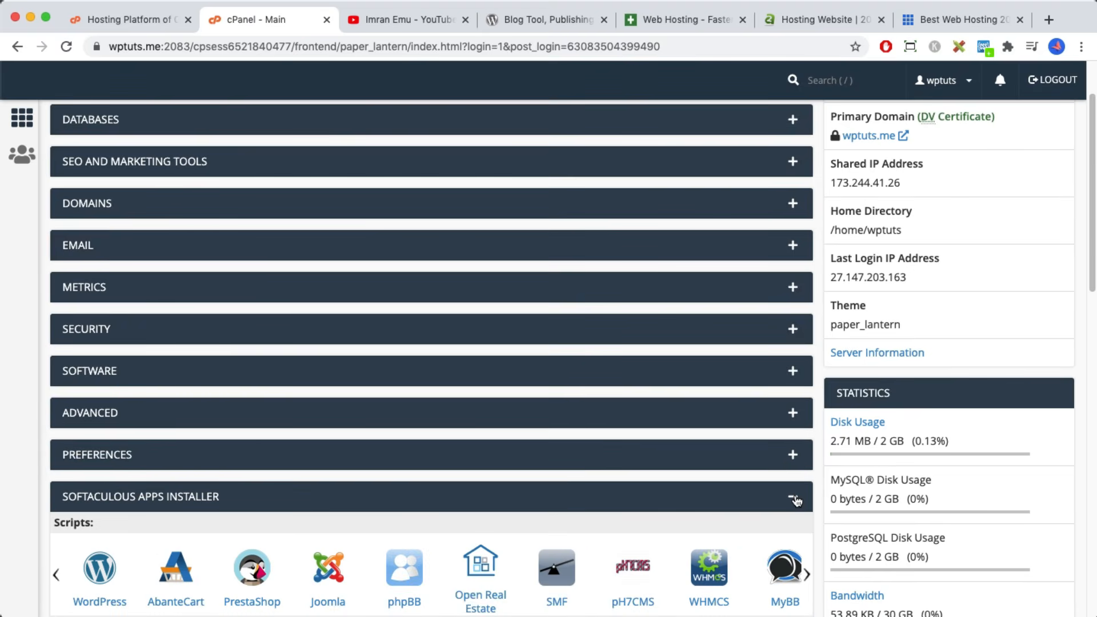
pyautogui.click(794, 498)
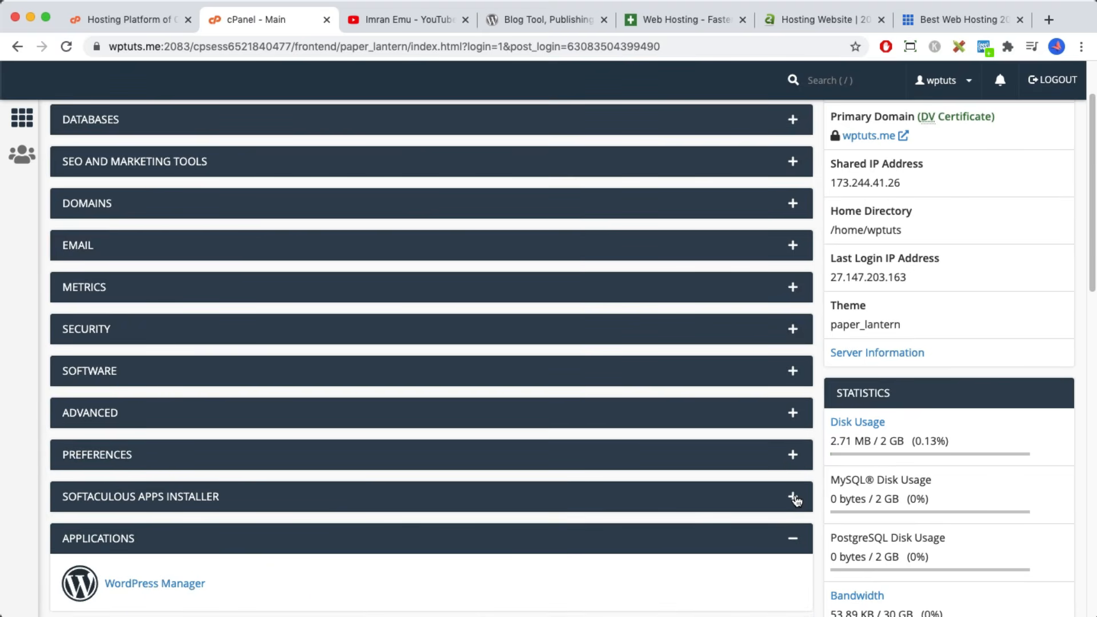
pyautogui.click(794, 540)
# Review the account's General Information and Statistics, including disk usage, bandwidth, addon domains and email account limits
pyautogui.scroll(3, 697, 407)
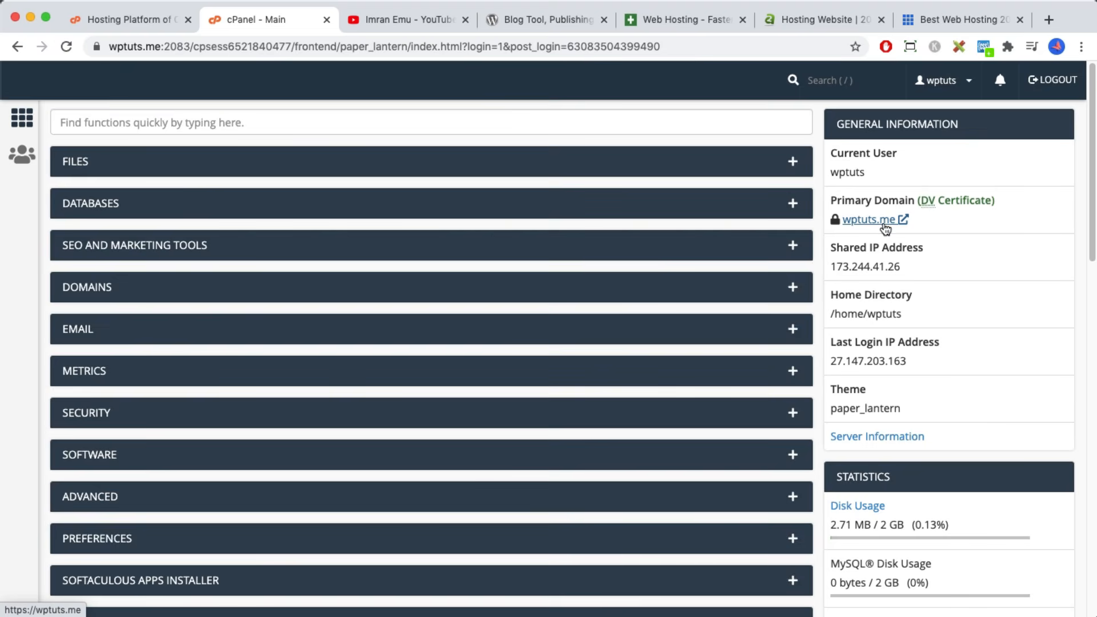
pyautogui.scroll(-10, 917, 293)
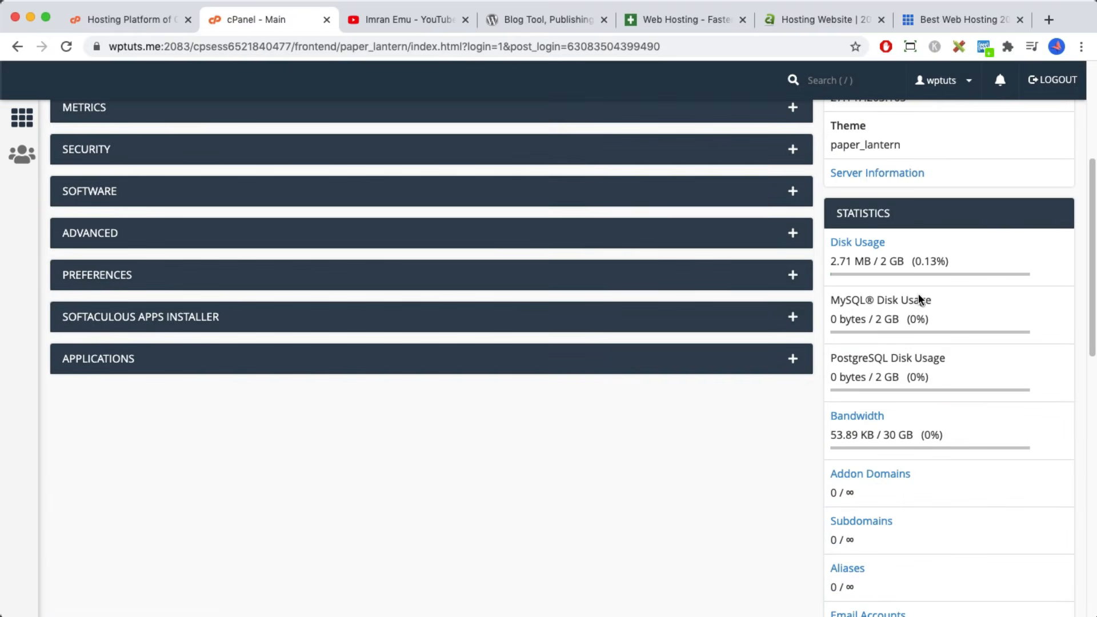
pyautogui.scroll(-7, 918, 296)
pyautogui.scroll(5, 918, 296)
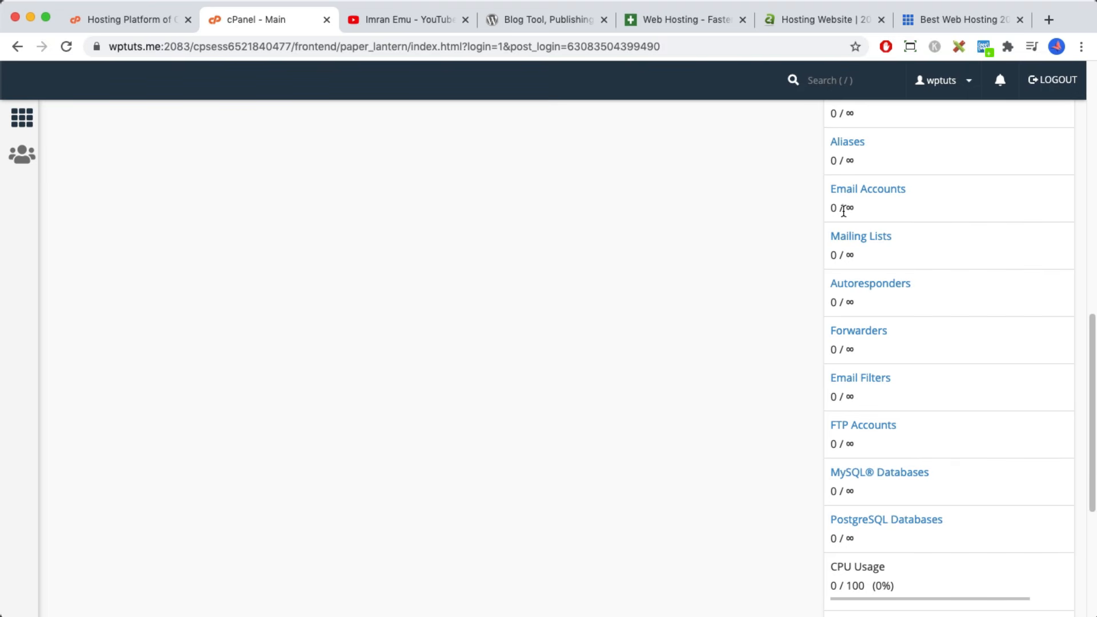
pyautogui.scroll(4, 844, 210)
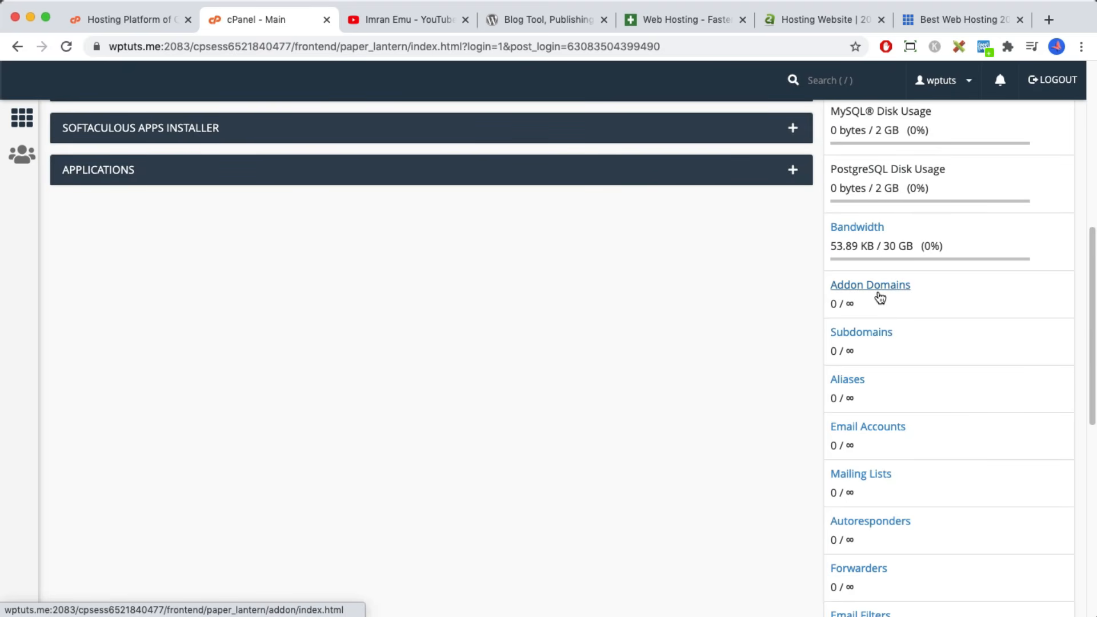
pyautogui.scroll(8, 838, 283)
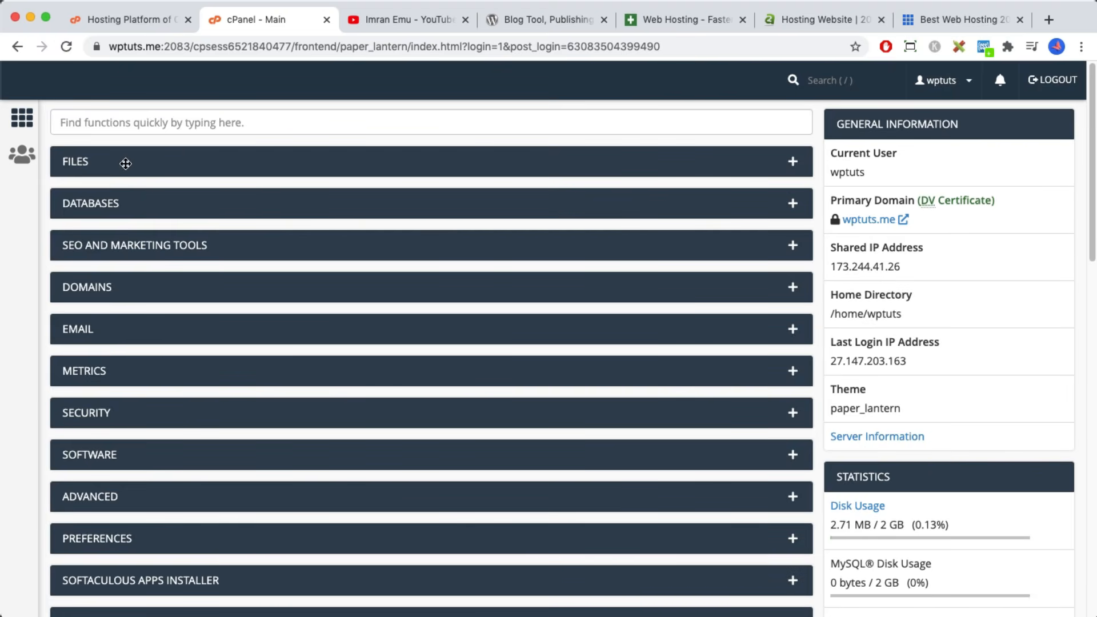
# Expand the Files, Databases, SEO and Marketing Tools and Domains sections and look over the features they contain
pyautogui.click(793, 162)
pyautogui.click(793, 398)
pyautogui.scroll(-5, 792, 355)
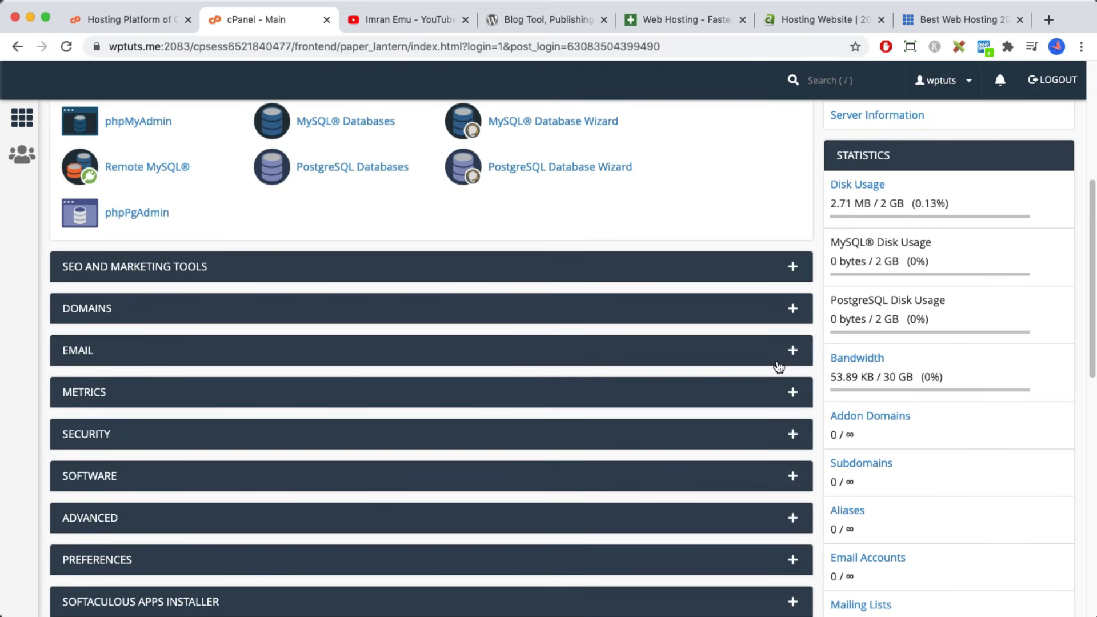
pyautogui.click(793, 266)
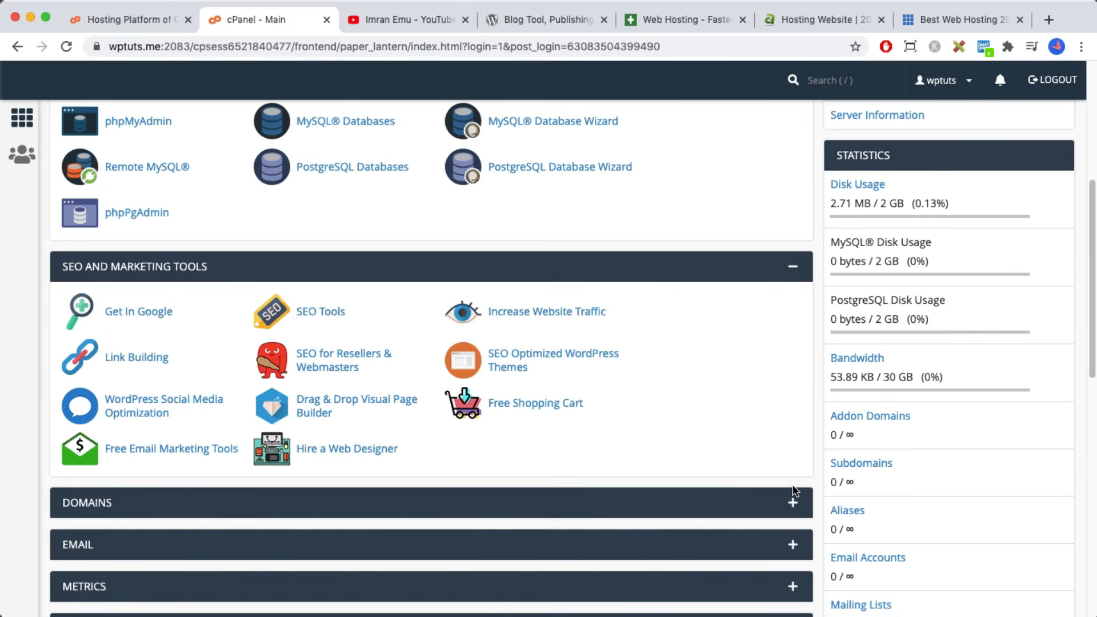
pyautogui.click(793, 502)
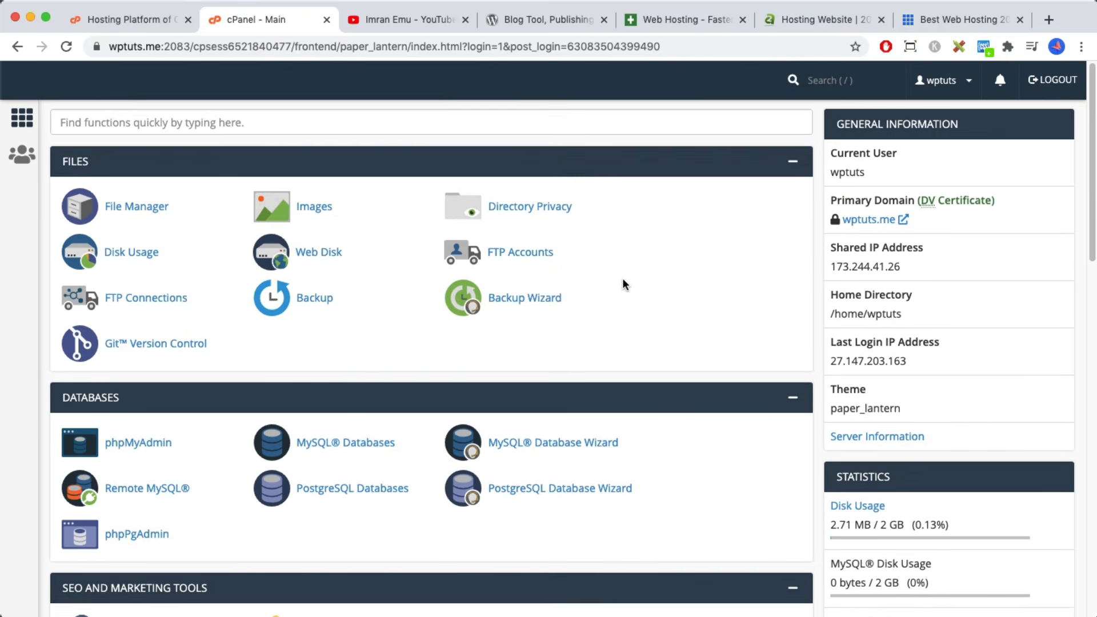
pyautogui.scroll(-5, 623, 277)
pyautogui.scroll(10, 623, 278)
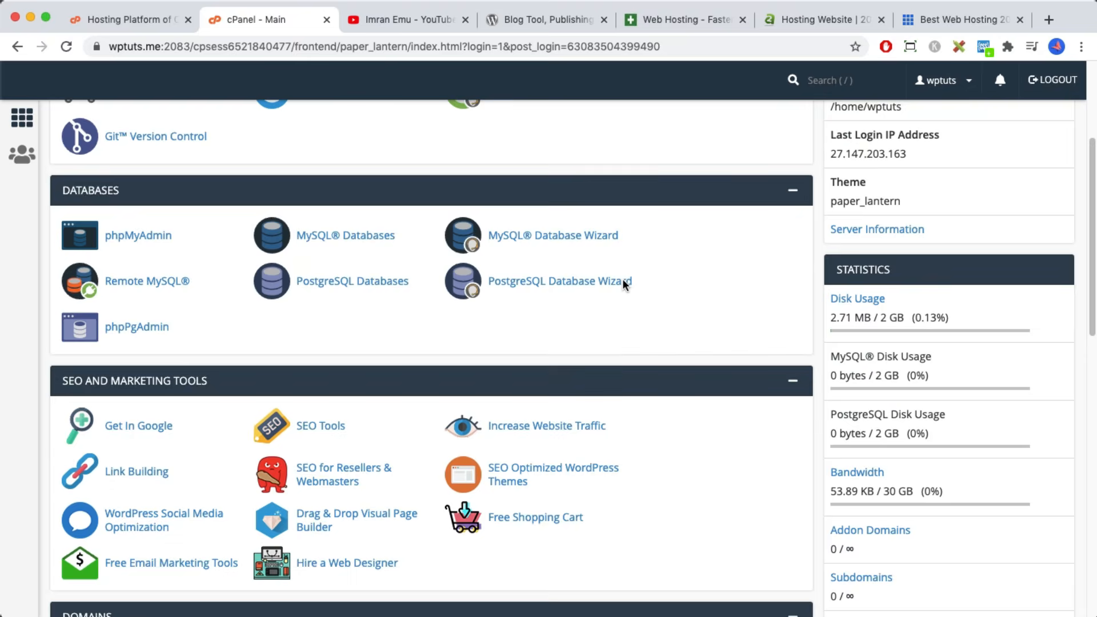
pyautogui.scroll(4, 543, 228)
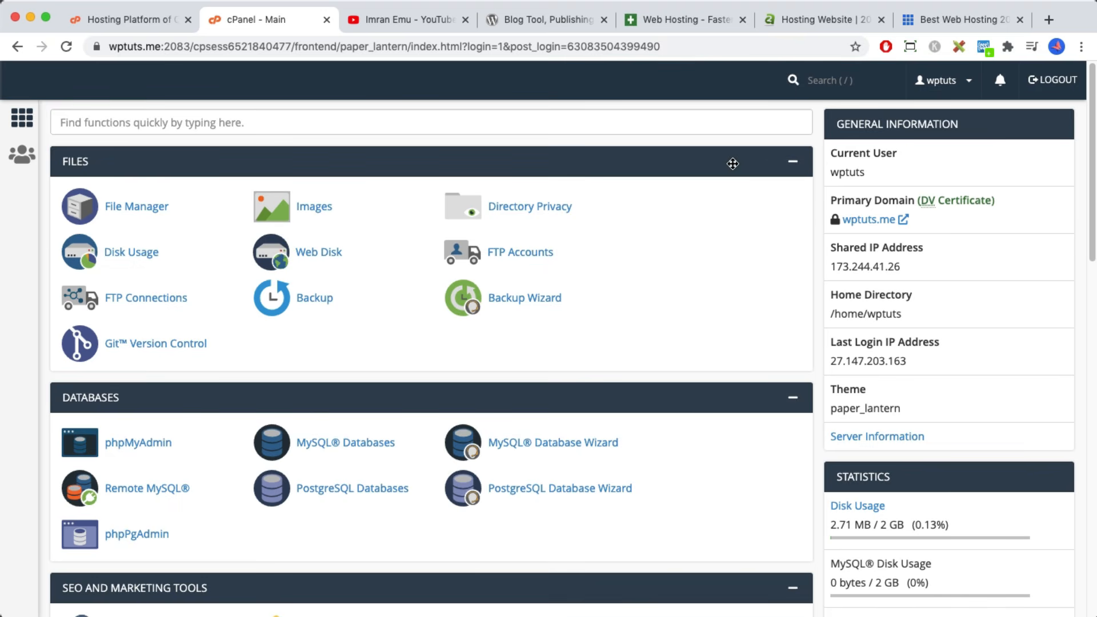
# Collapse the Files, Databases, SEO and Marketing Tools and Domains sections of the dashboard
pyautogui.click(792, 163)
pyautogui.click(793, 209)
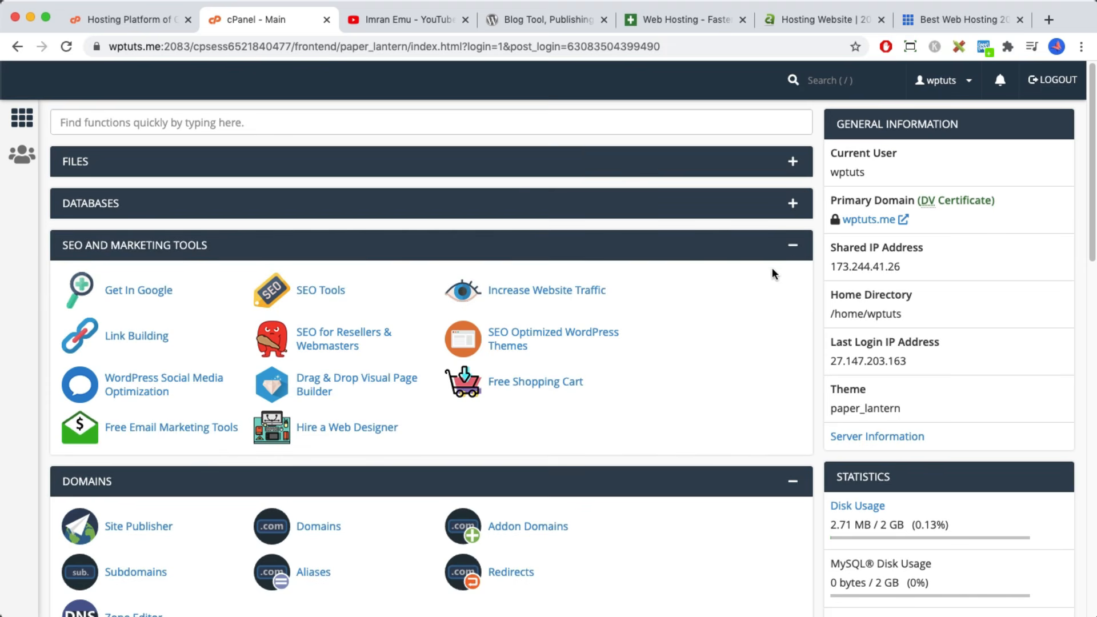
pyautogui.click(793, 246)
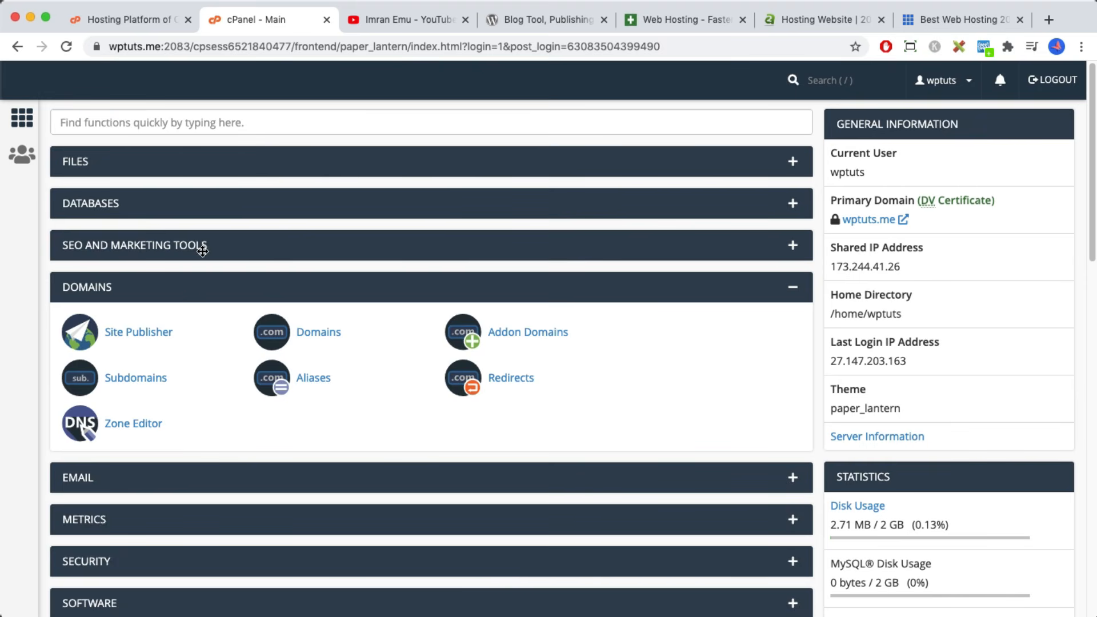
pyautogui.click(777, 292)
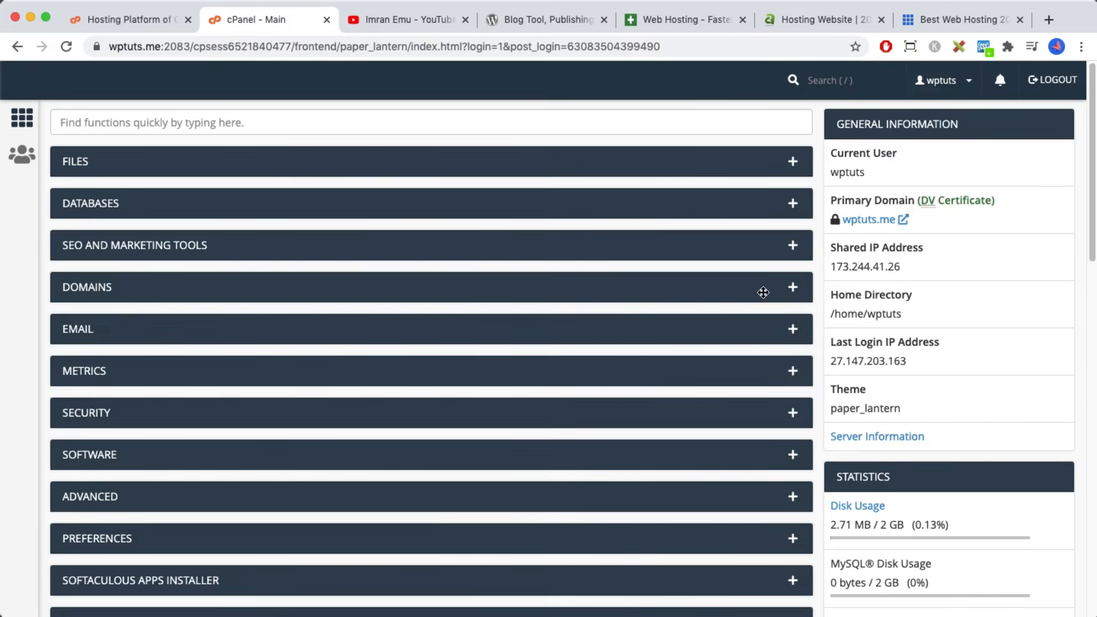
# Reorder the dashboard so Domains sits between Files and Databases, and expand the sections starting with Files
pyautogui.moveTo(619, 289); pyautogui.dragTo(632, 155)
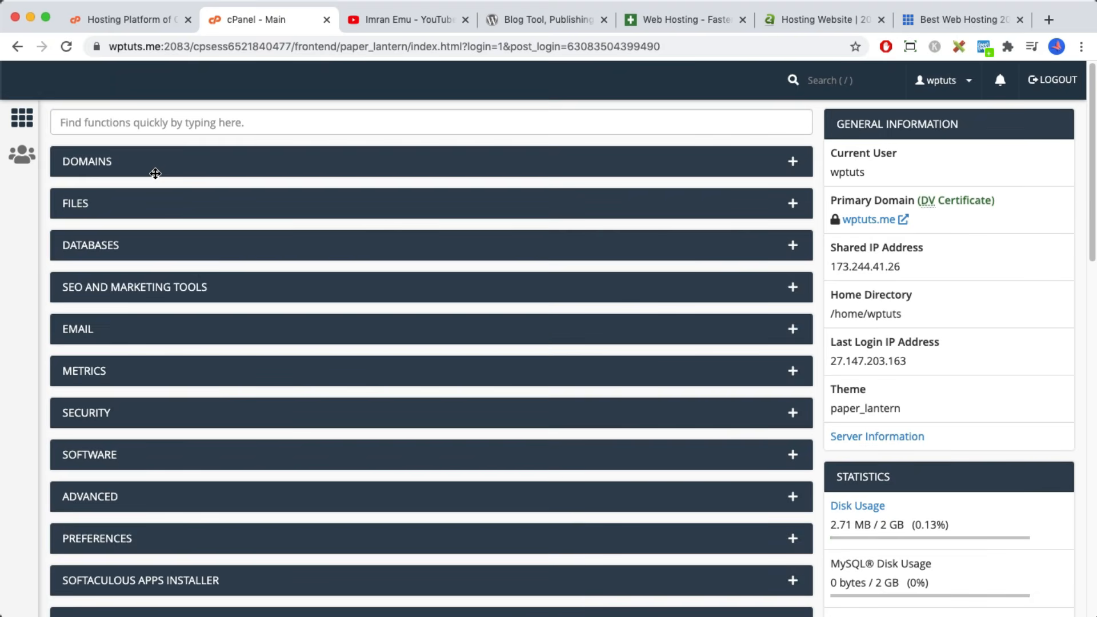
pyautogui.moveTo(649, 165); pyautogui.dragTo(646, 255)
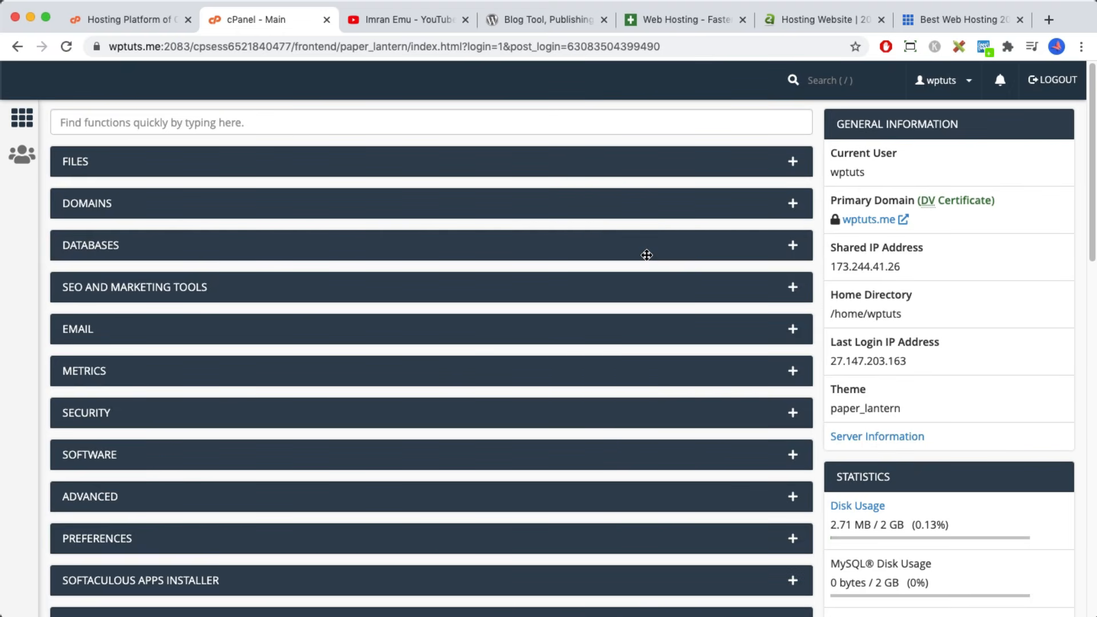
pyautogui.click(794, 163)
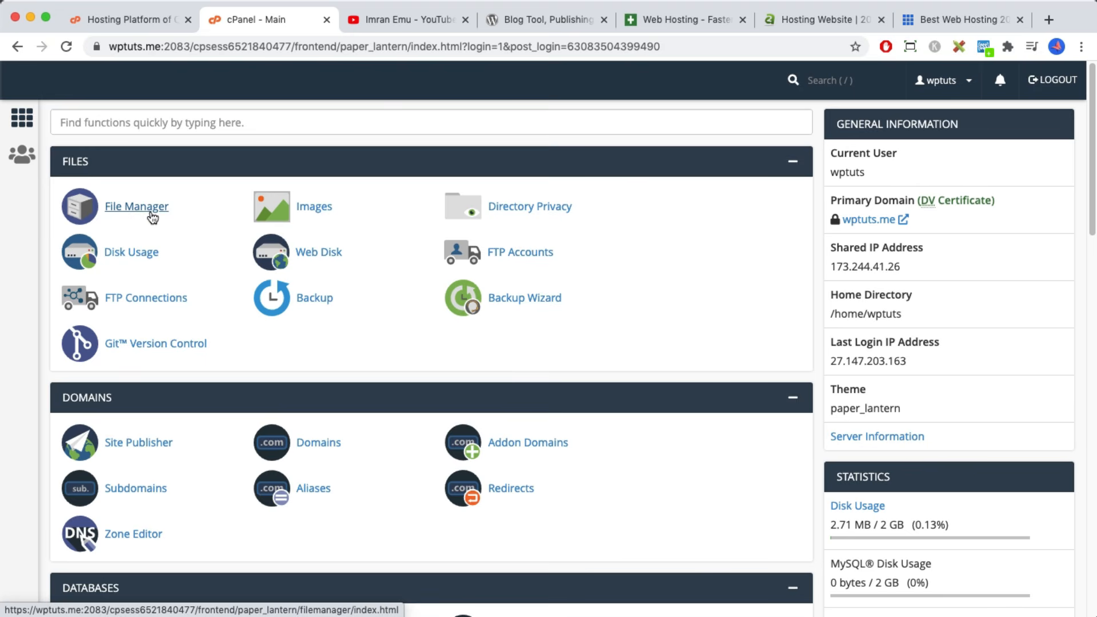
# Look through the WordPress.org home page that is already open in the browser
pyautogui.click(567, 27)
pyautogui.scroll(-8, 558, 176)
pyautogui.scroll(8, 558, 176)
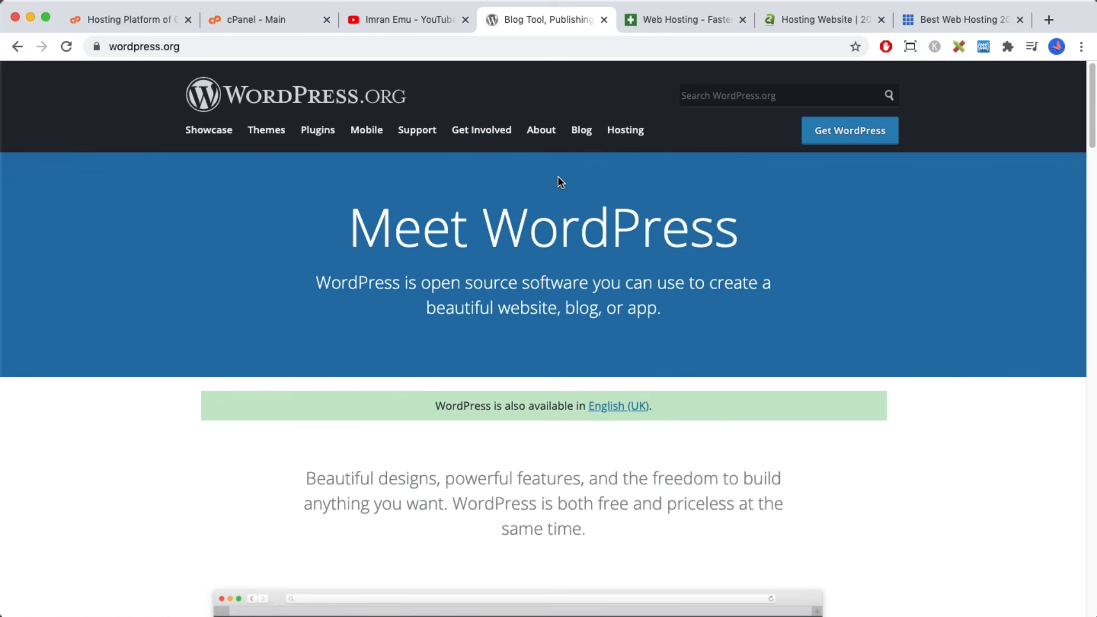
# Return to the cPanel dashboard and open File Manager in a separate browser tab
pyautogui.click(239, 20)
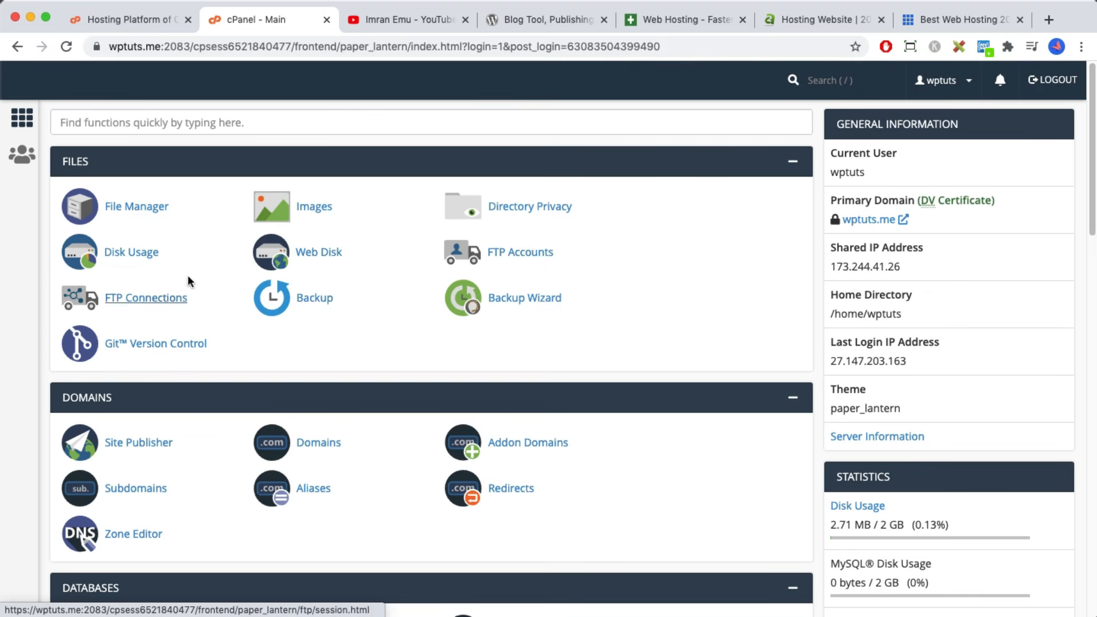
pyautogui.rightClick(153, 215)
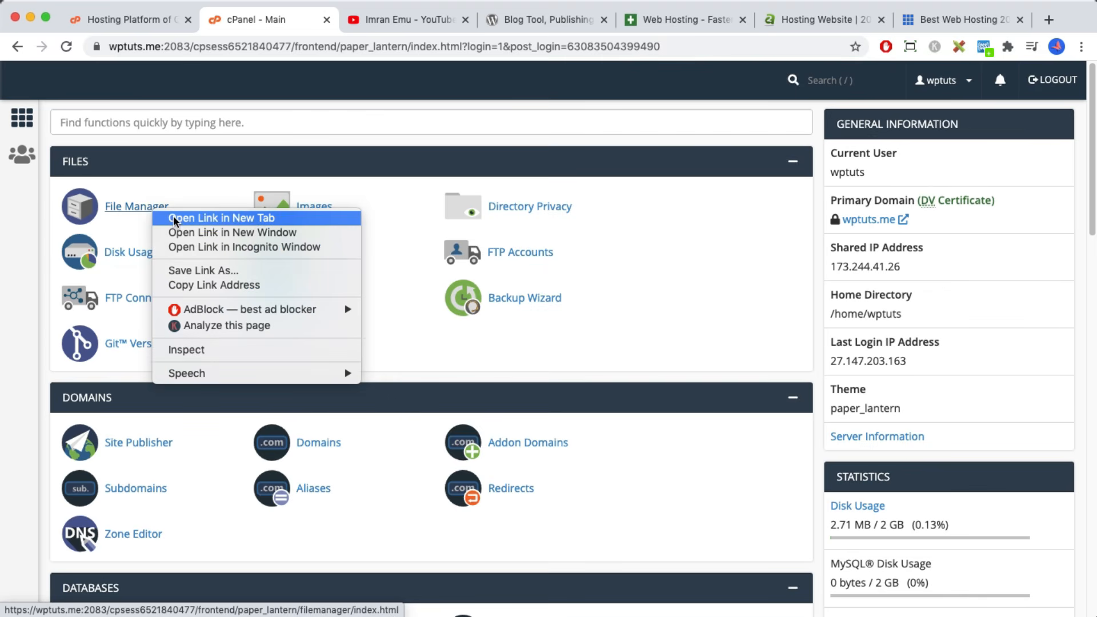
pyautogui.click(177, 218)
pyautogui.click(355, 19)
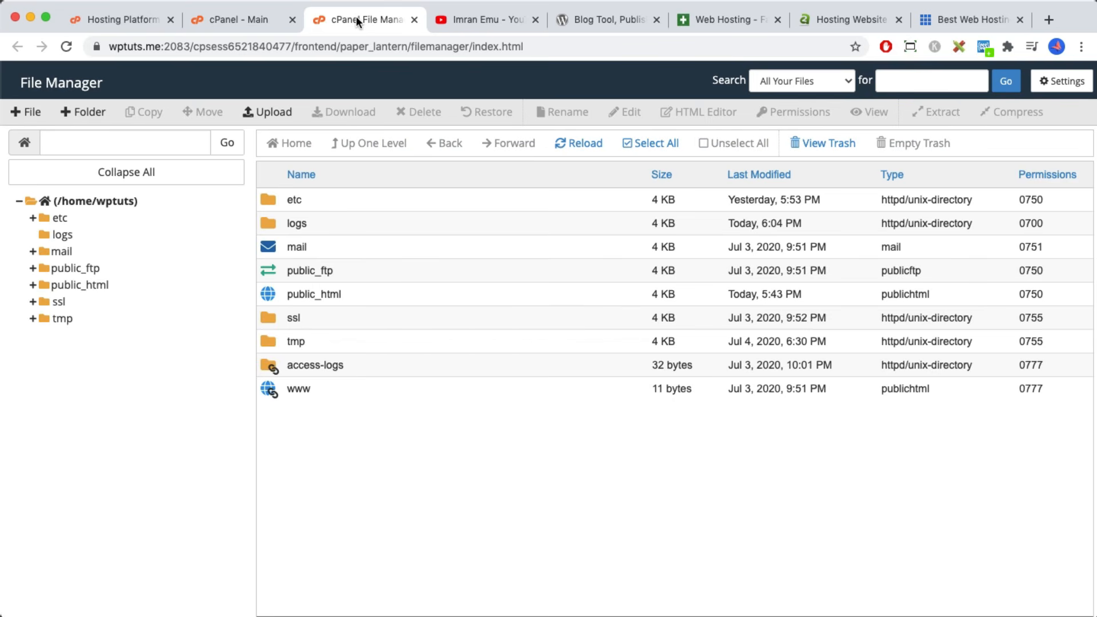
pyautogui.click(259, 17)
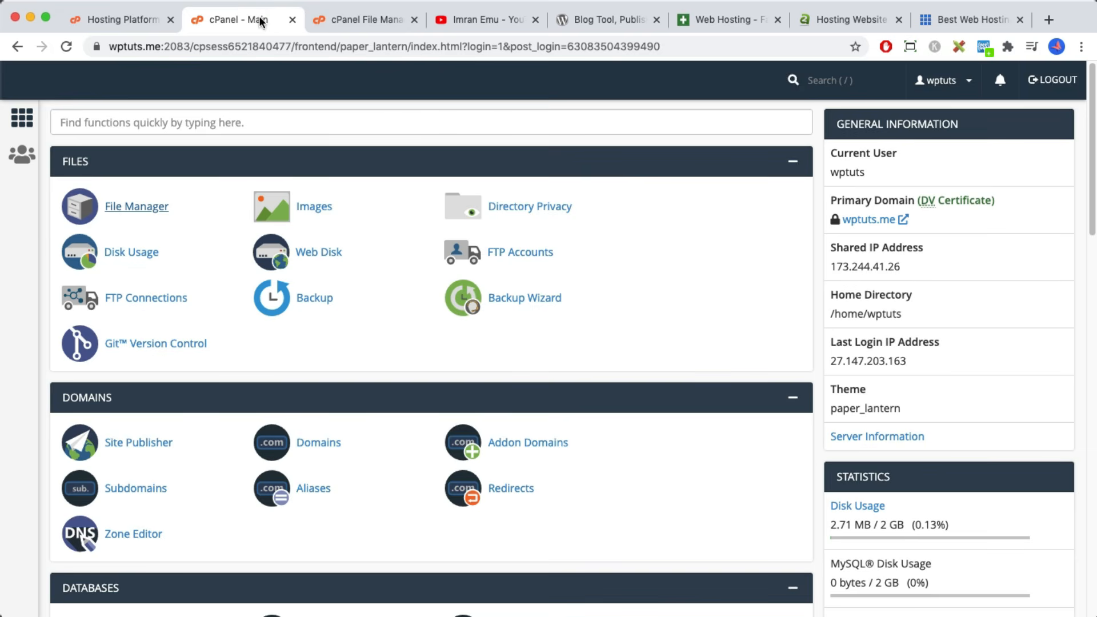
pyautogui.rightClick(139, 212)
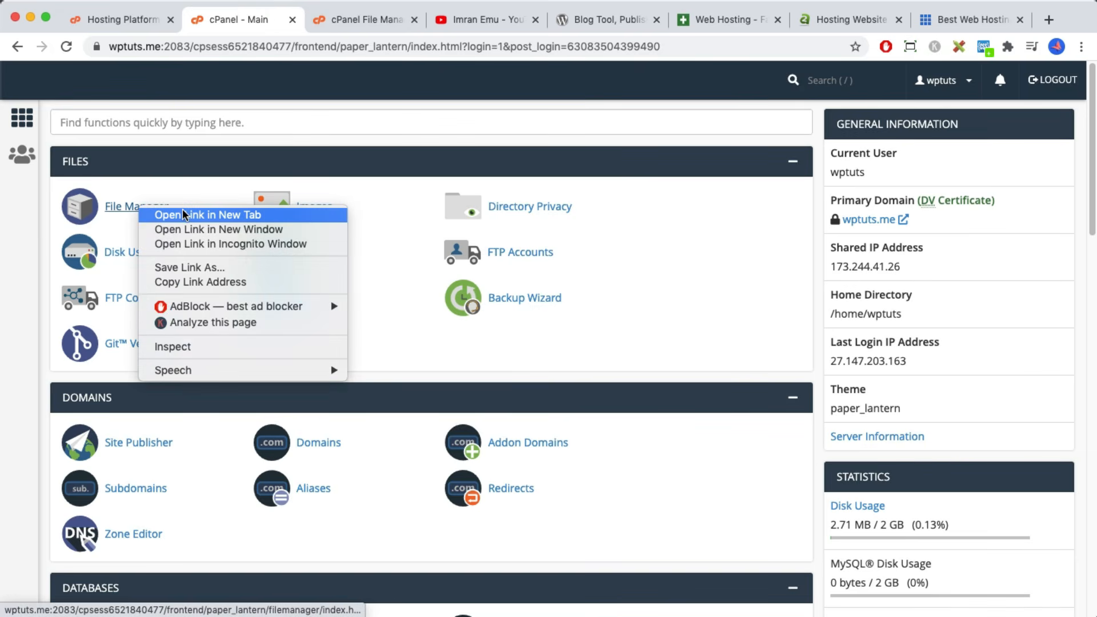
pyautogui.press('Escape')
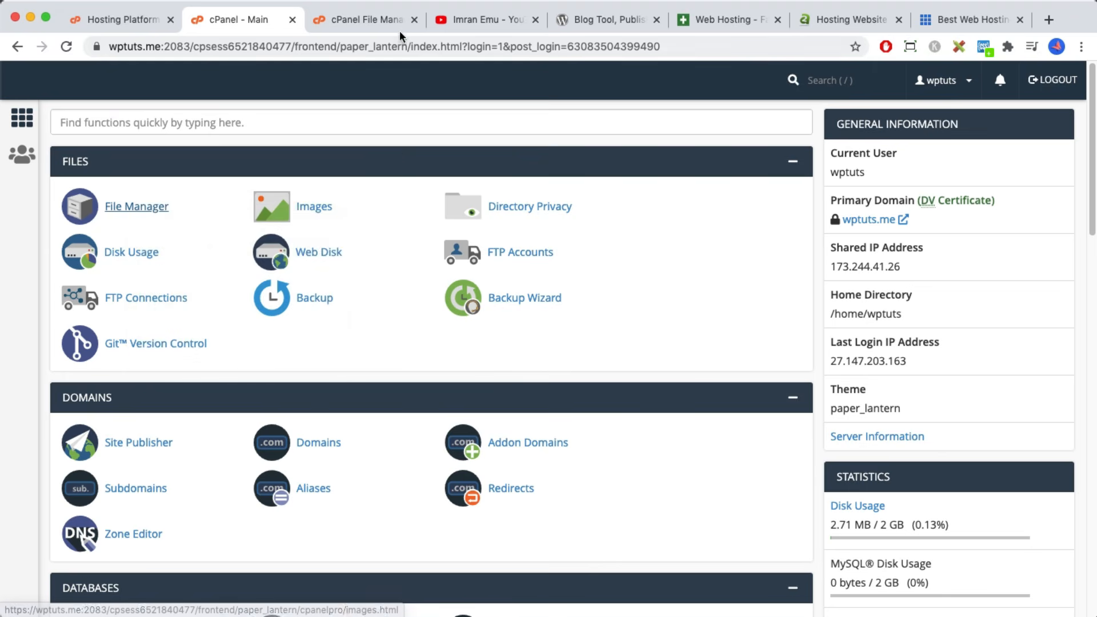
pyautogui.click(384, 19)
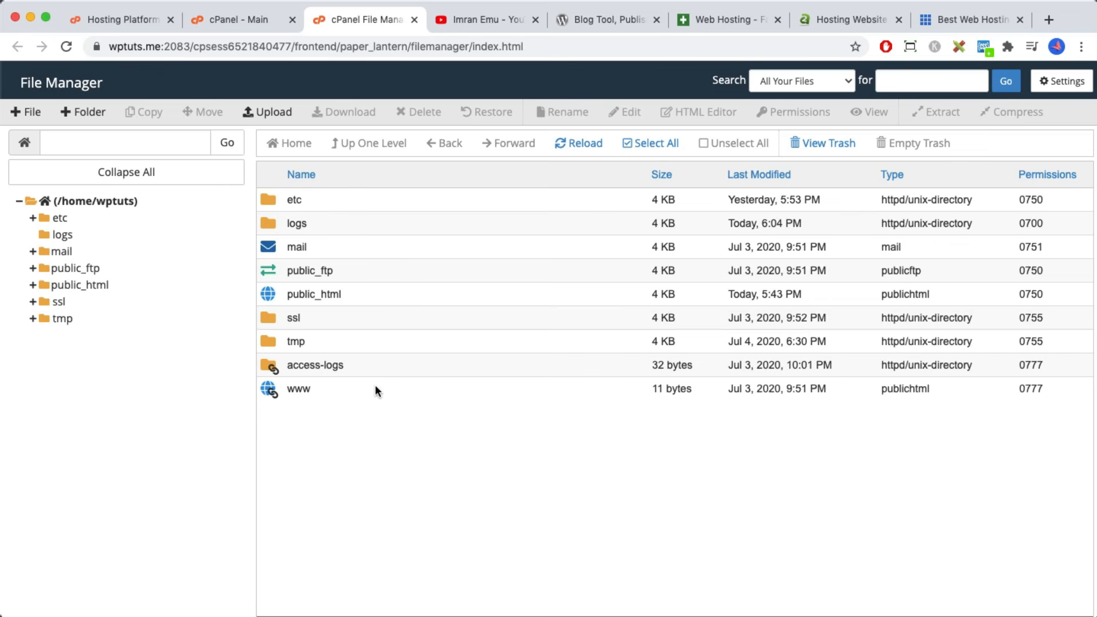
# Open the public_html folder in File Manager and select its cgi-bin folder
pyautogui.click(93, 291)
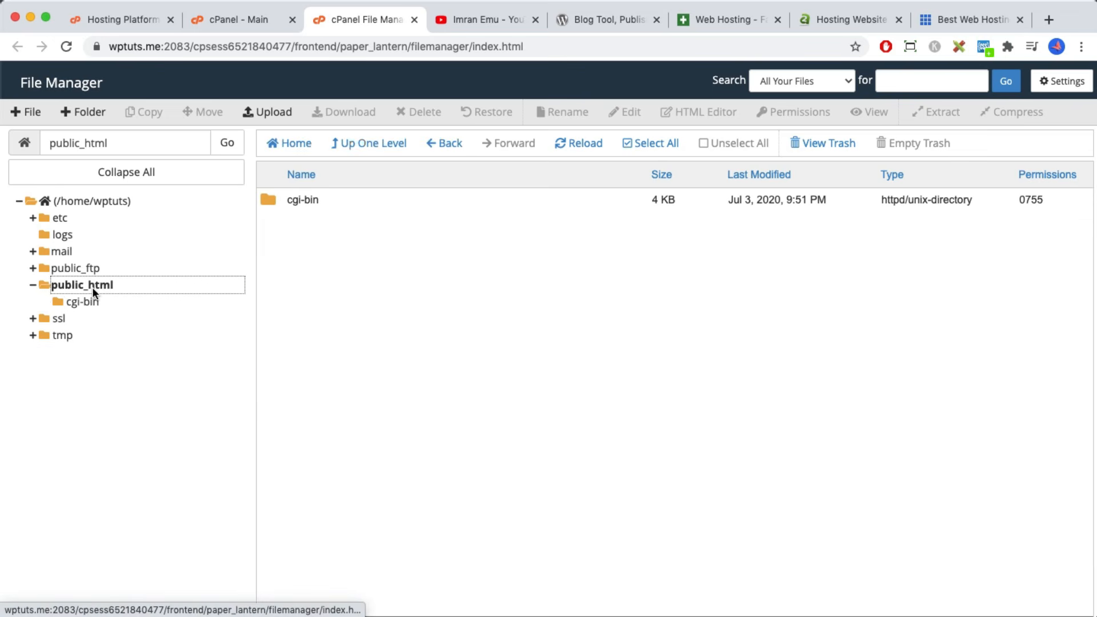
pyautogui.click(353, 263)
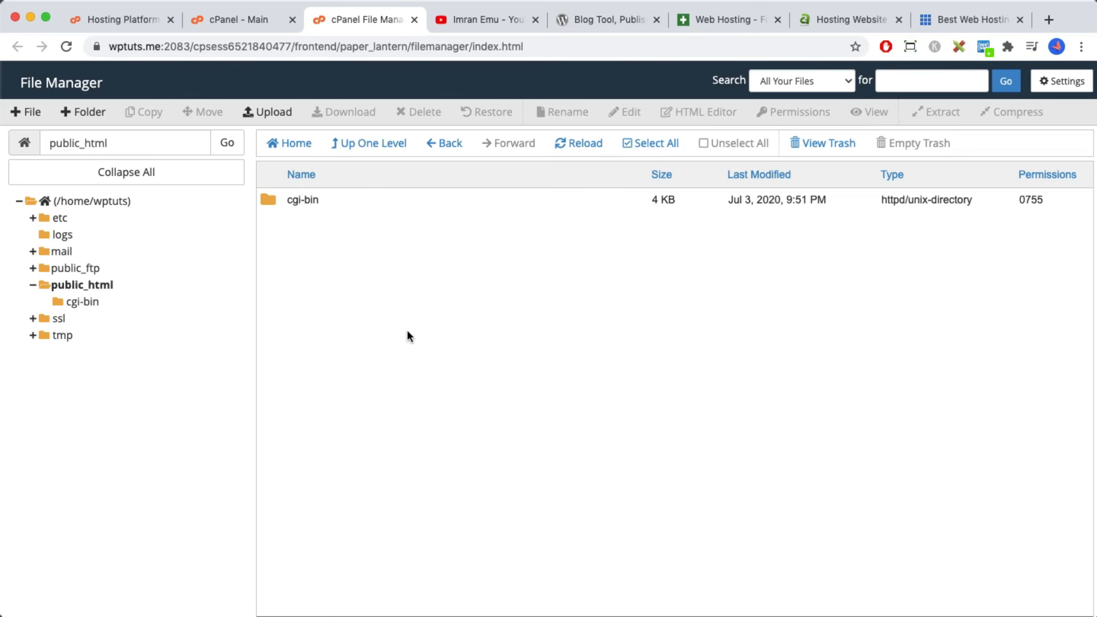
pyautogui.click(530, 334)
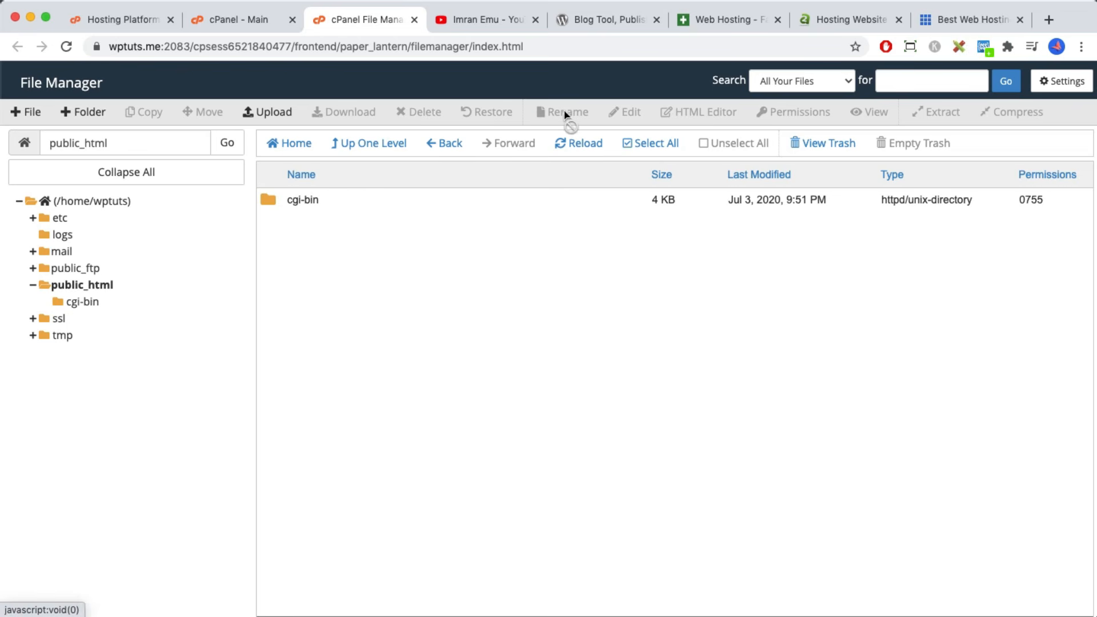
pyautogui.click(310, 202)
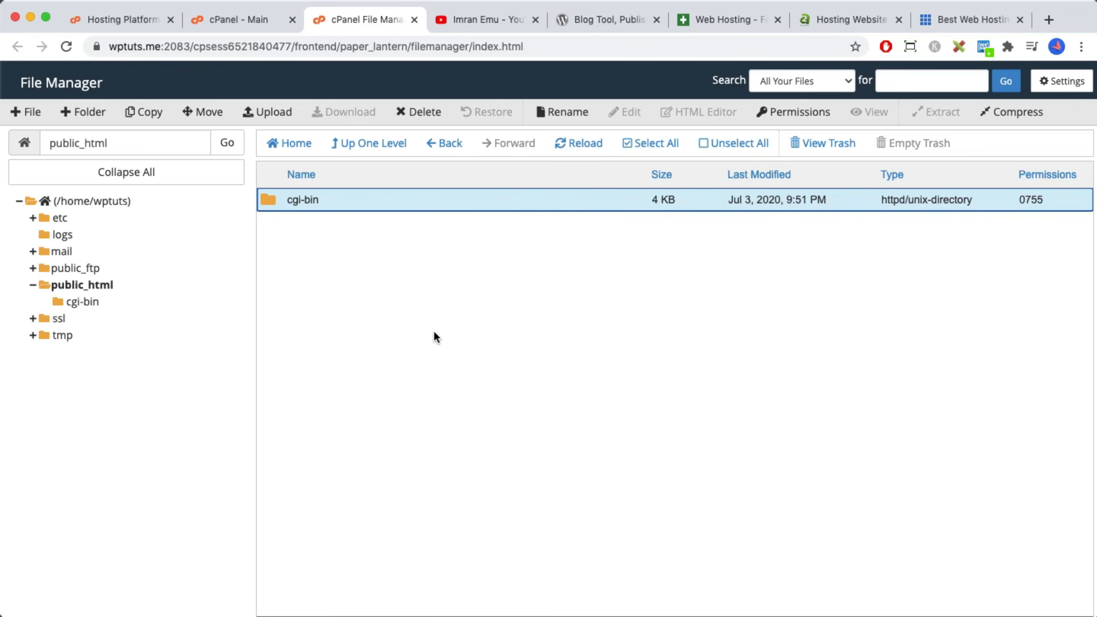
# Open the primary domain wptuts.me from the cPanel dashboard and compare its index page with the contents of public_html
pyautogui.click(235, 17)
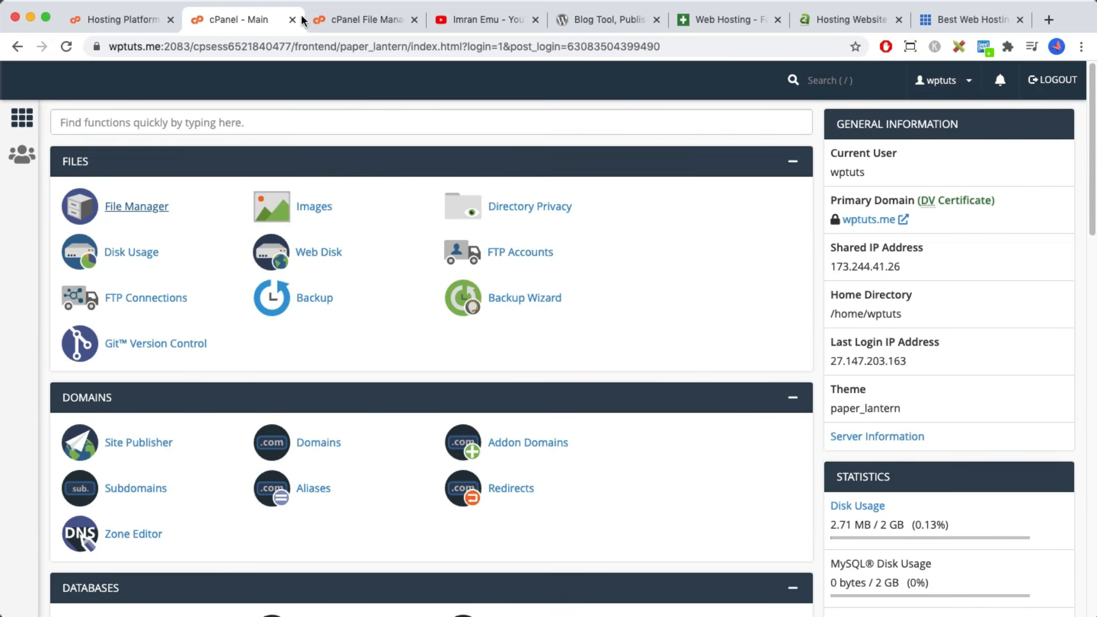
pyautogui.click(904, 221)
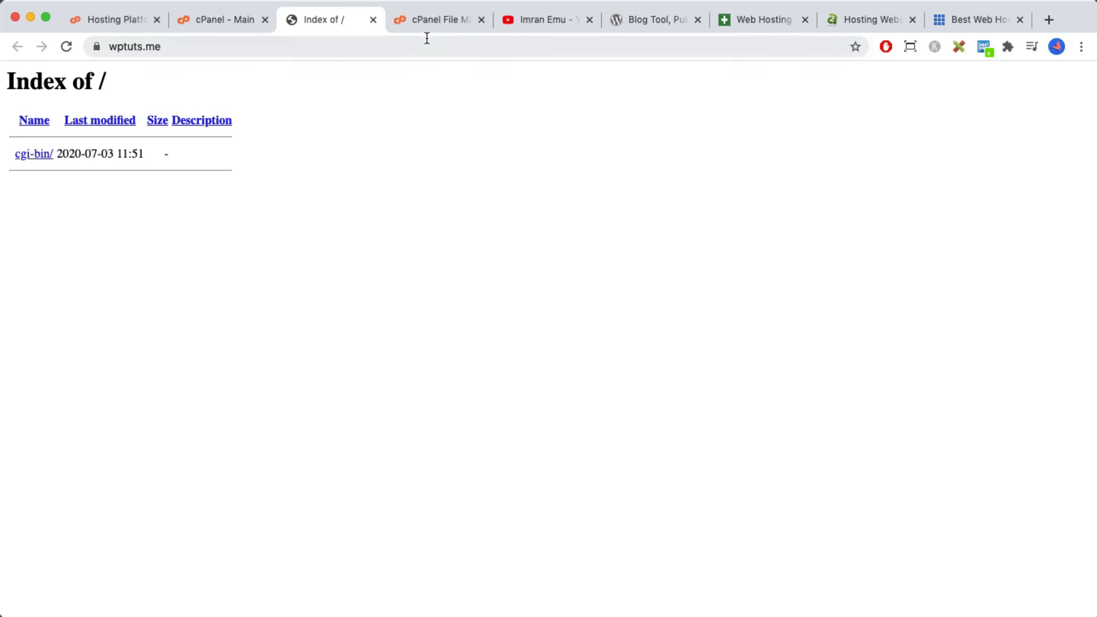
pyautogui.click(432, 20)
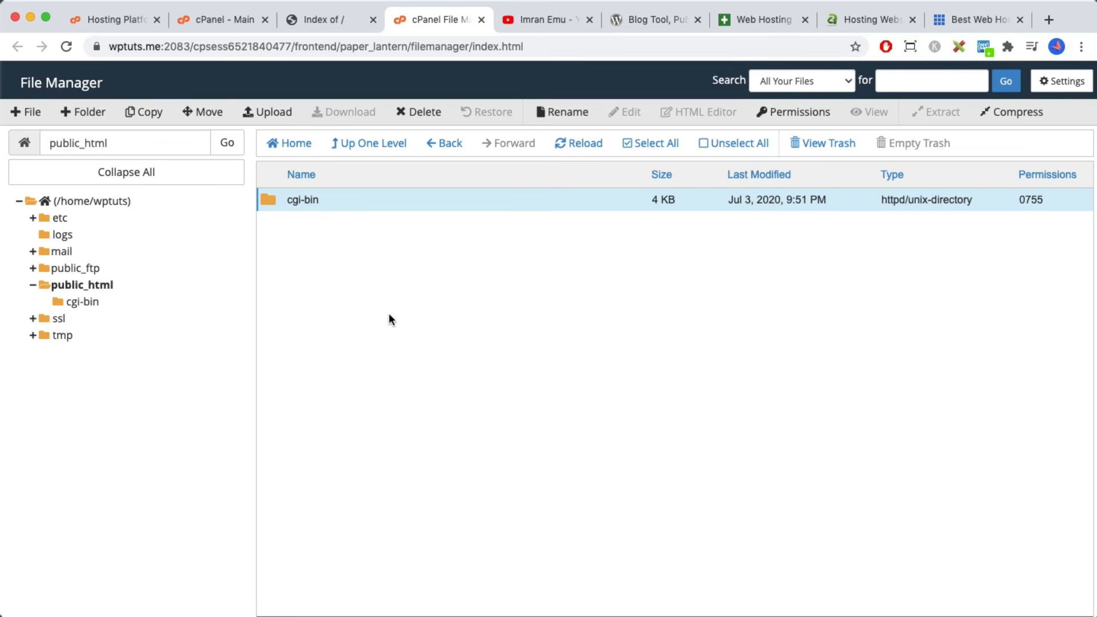
pyautogui.click(339, 19)
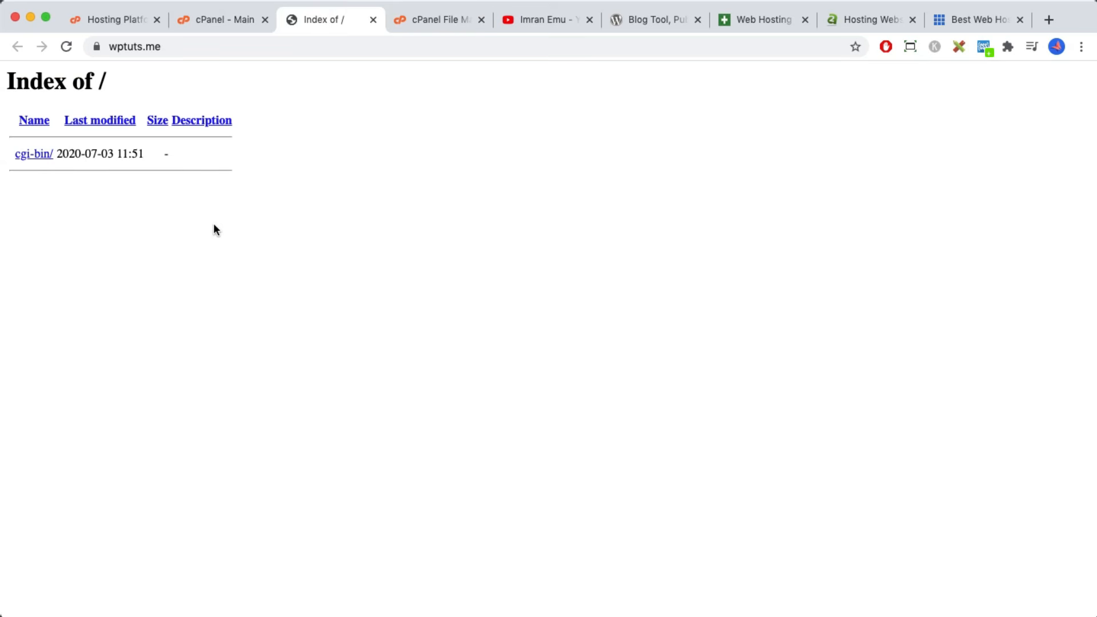
pyautogui.click(430, 21)
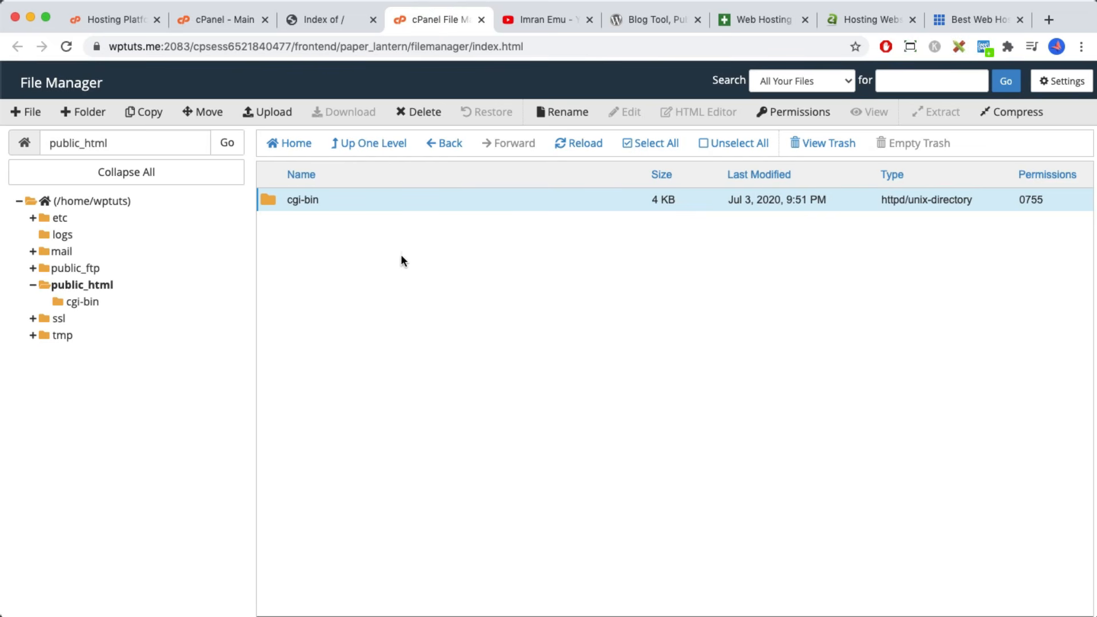
pyautogui.click(335, 19)
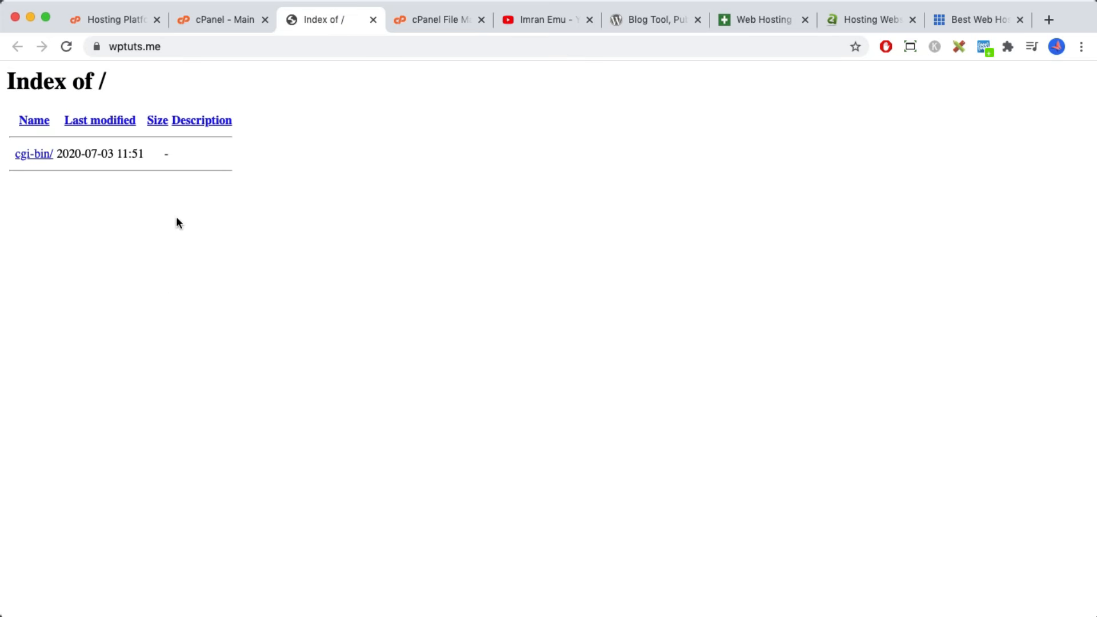
pyautogui.click(425, 20)
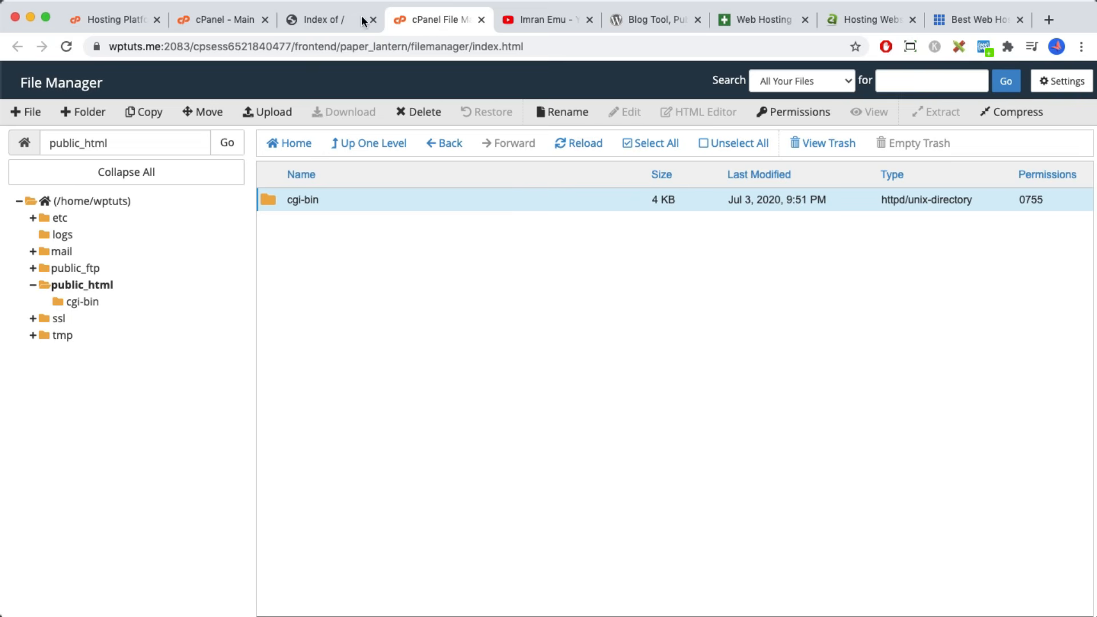
pyautogui.click(347, 19)
# Create a new file named index.html in the public_html folder with File Manager
pyautogui.click(434, 22)
pyautogui.click(29, 114)
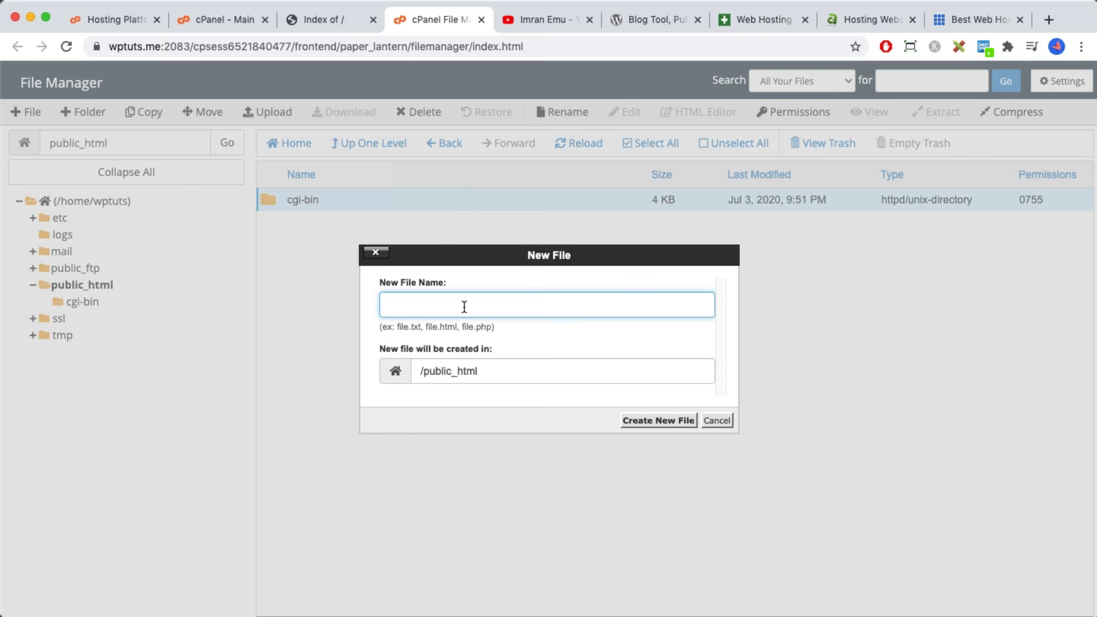
pyautogui.write('index.html')
pyautogui.click(673, 421)
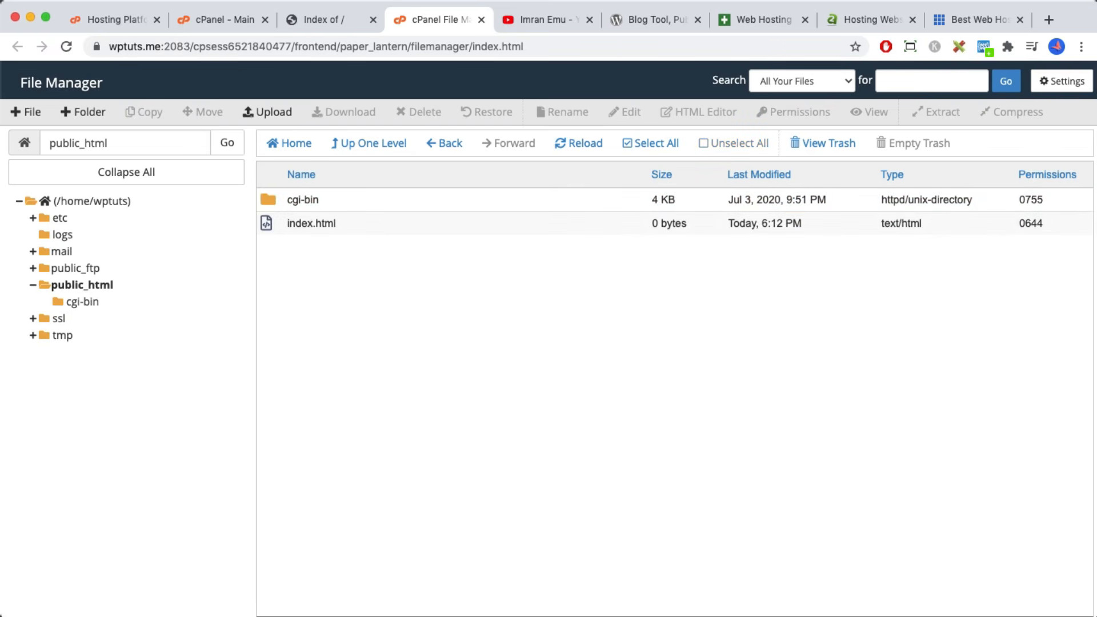
# Reload the wptuts.me website to check how the new index.html affects it
pyautogui.click(326, 20)
pyautogui.click(66, 47)
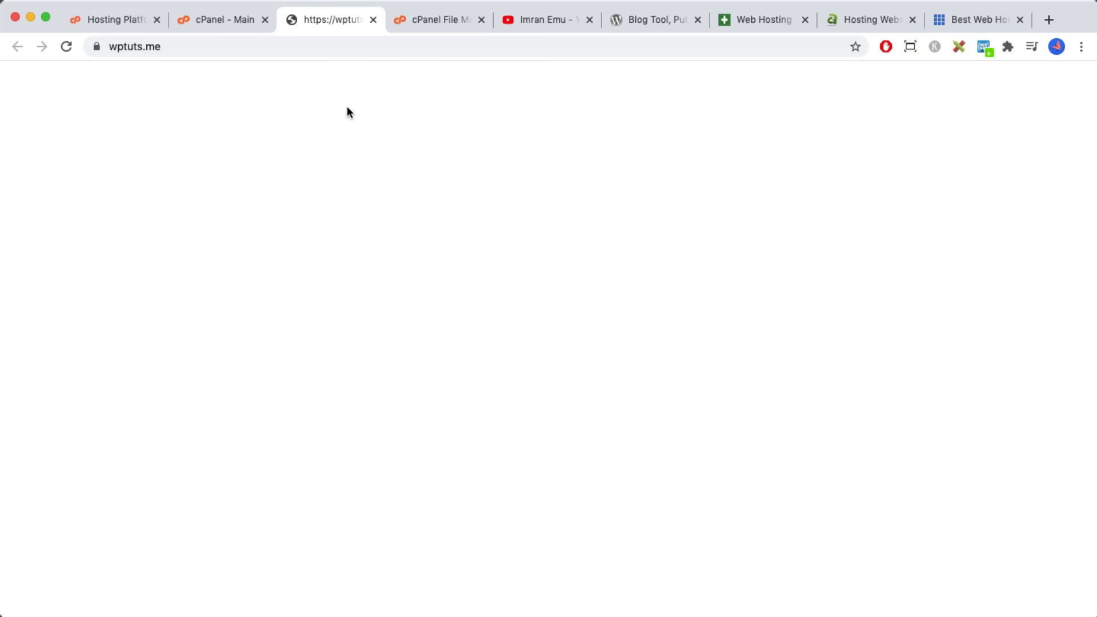
# Switch back to File Manager and open the index.html file in public_html for editing
pyautogui.click(428, 29)
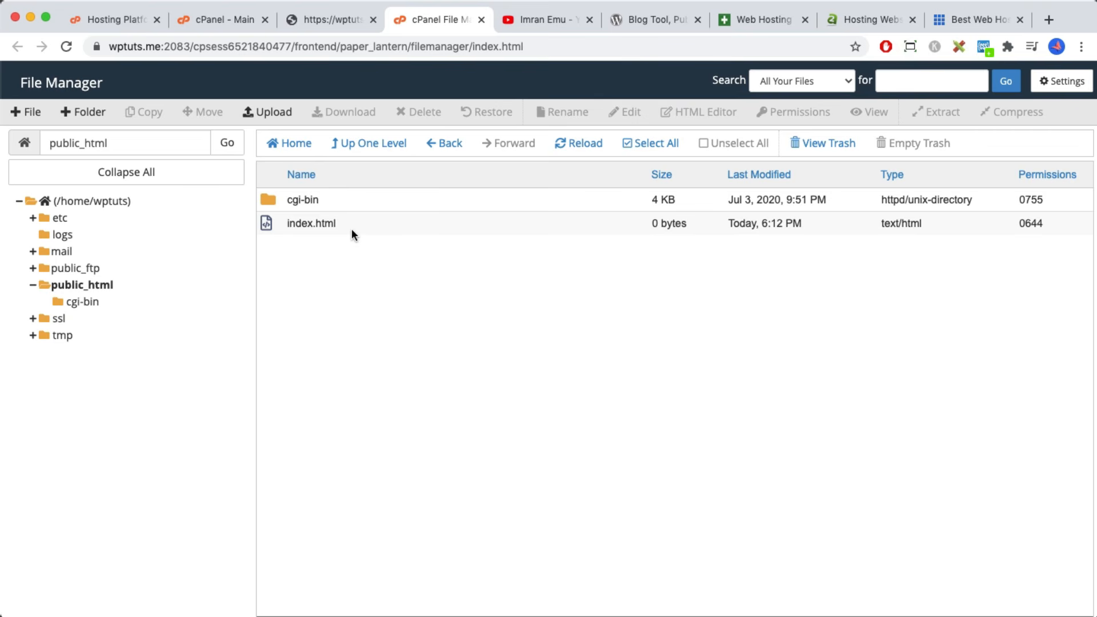
pyautogui.click(265, 224)
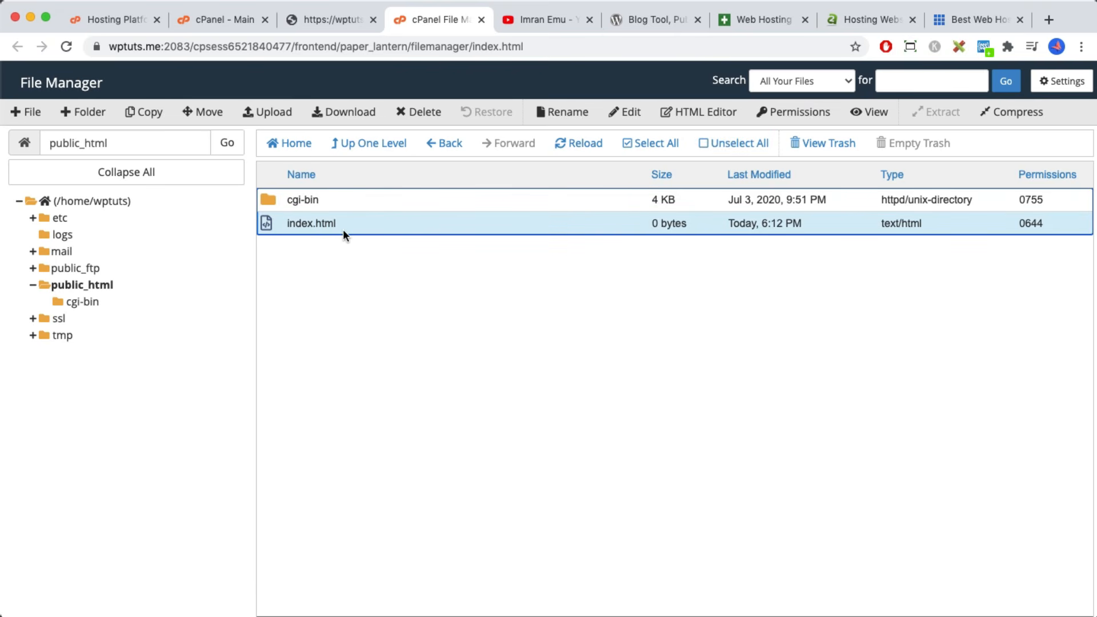
pyautogui.rightClick(265, 225)
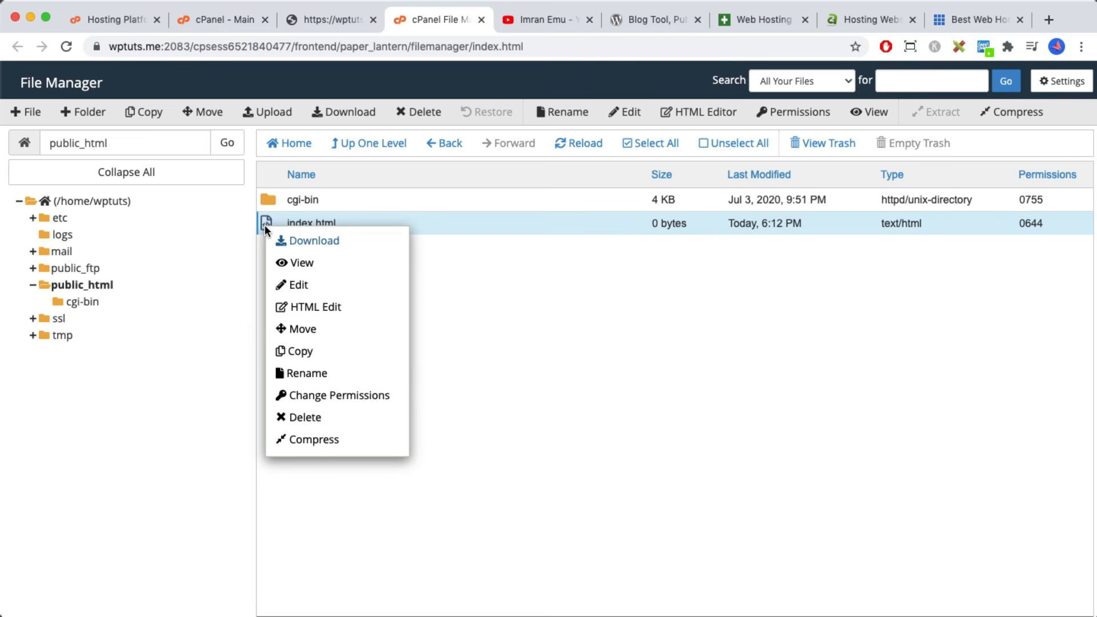
pyautogui.click(297, 286)
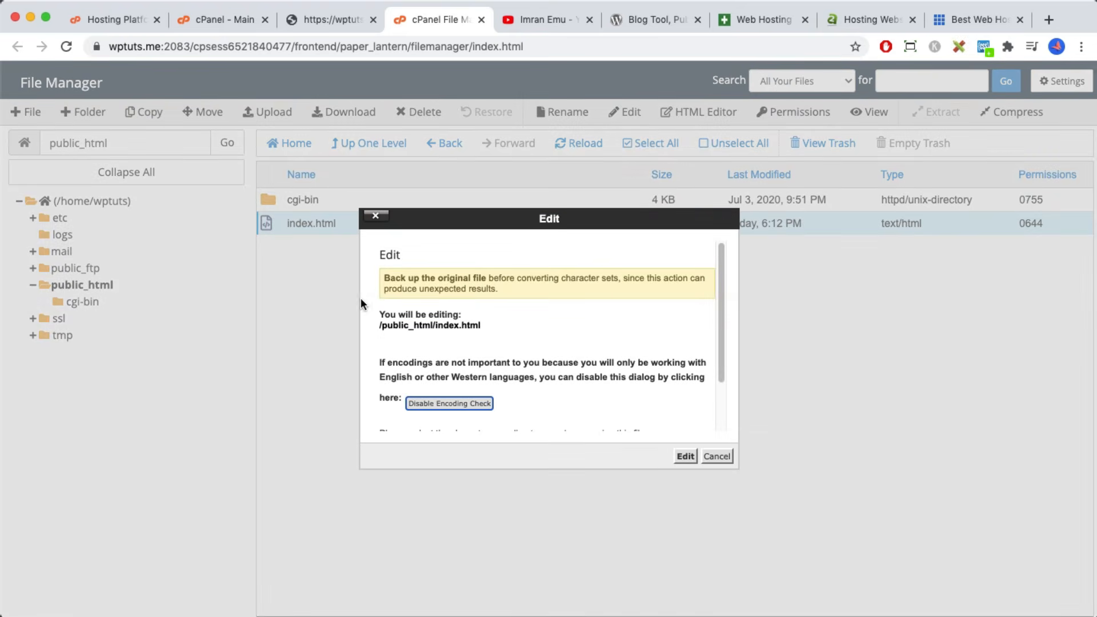
pyautogui.click(686, 457)
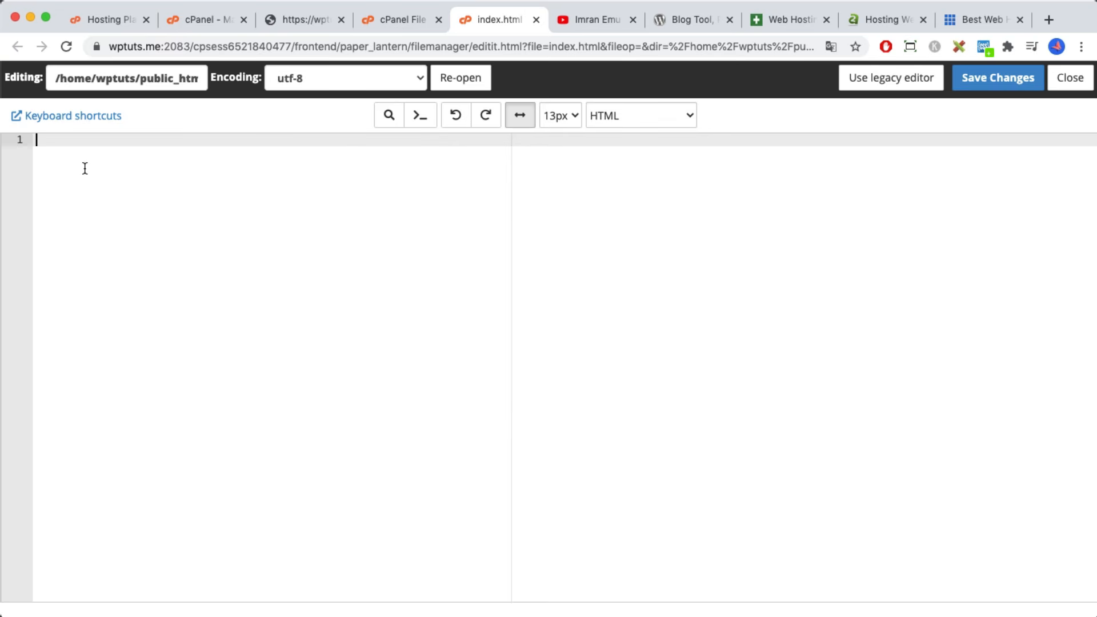
# Write "Hi Everyone,<br>" and a line introducing the author by name in index.html, save it, and reload wptuts.me to check the page
pyautogui.write('Hi Everyone,<br>')
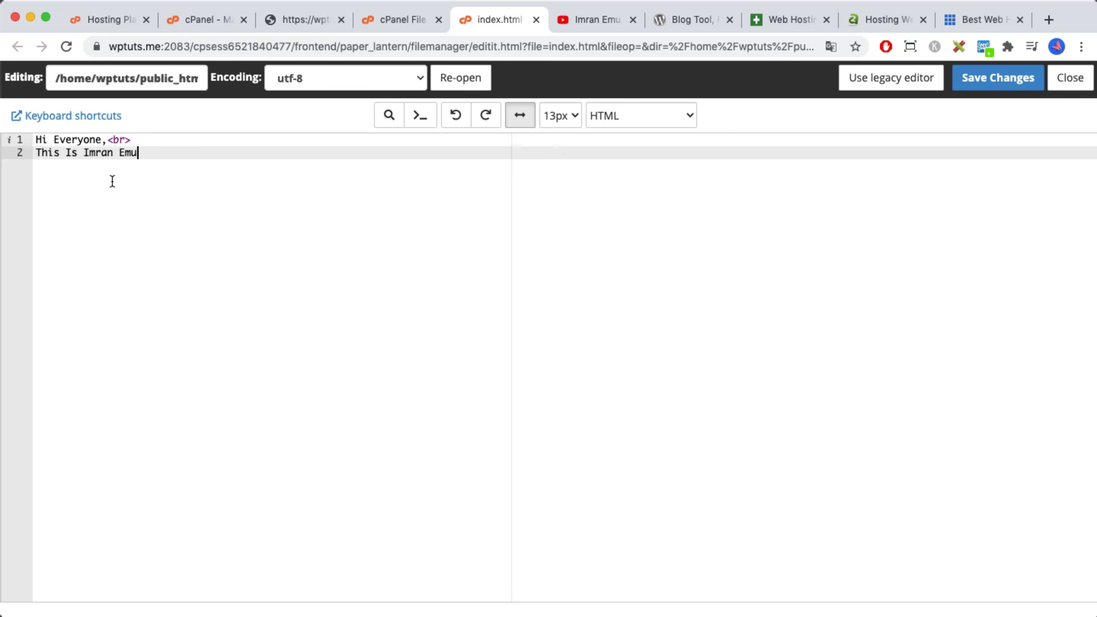
pyautogui.click(1000, 84)
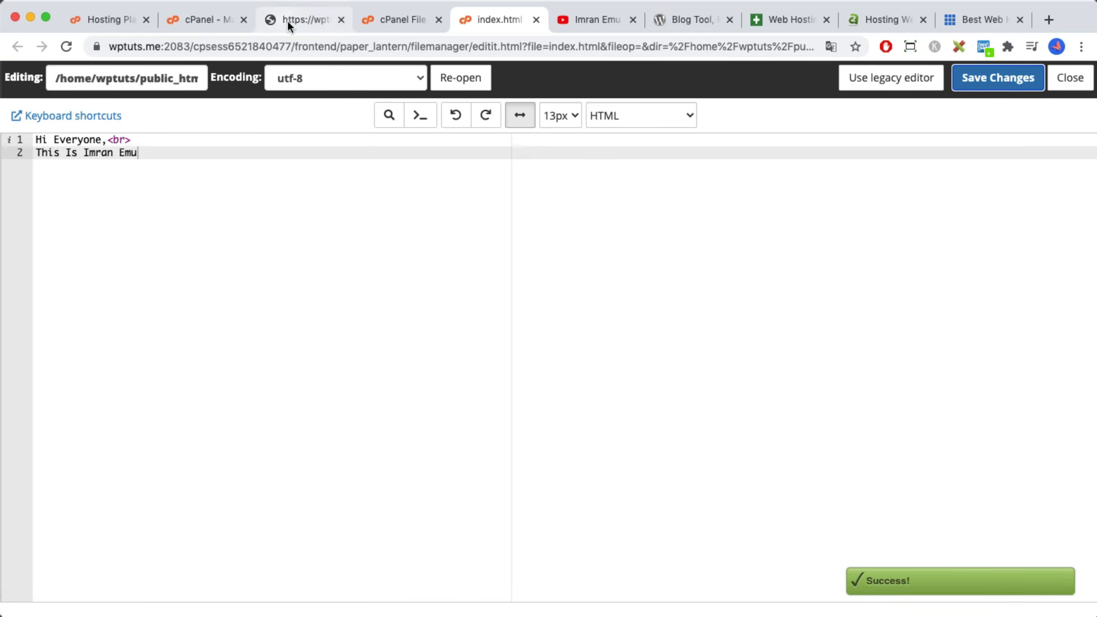
pyautogui.click(286, 22)
pyautogui.click(67, 46)
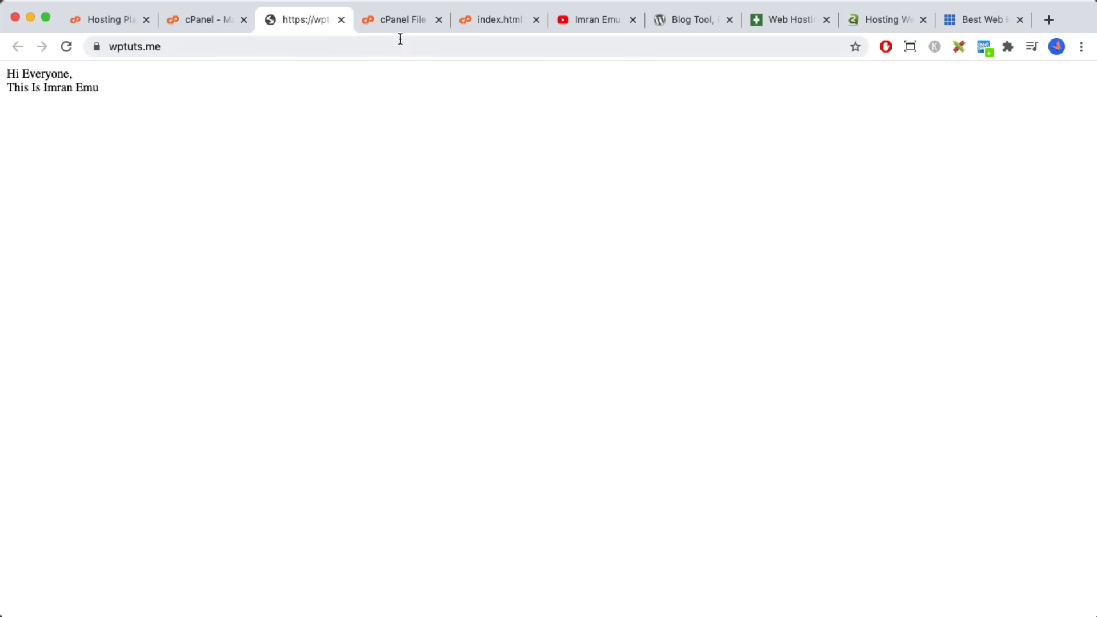
# Create a new folder named Assets in the public_html folder with File Manager
pyautogui.click(403, 20)
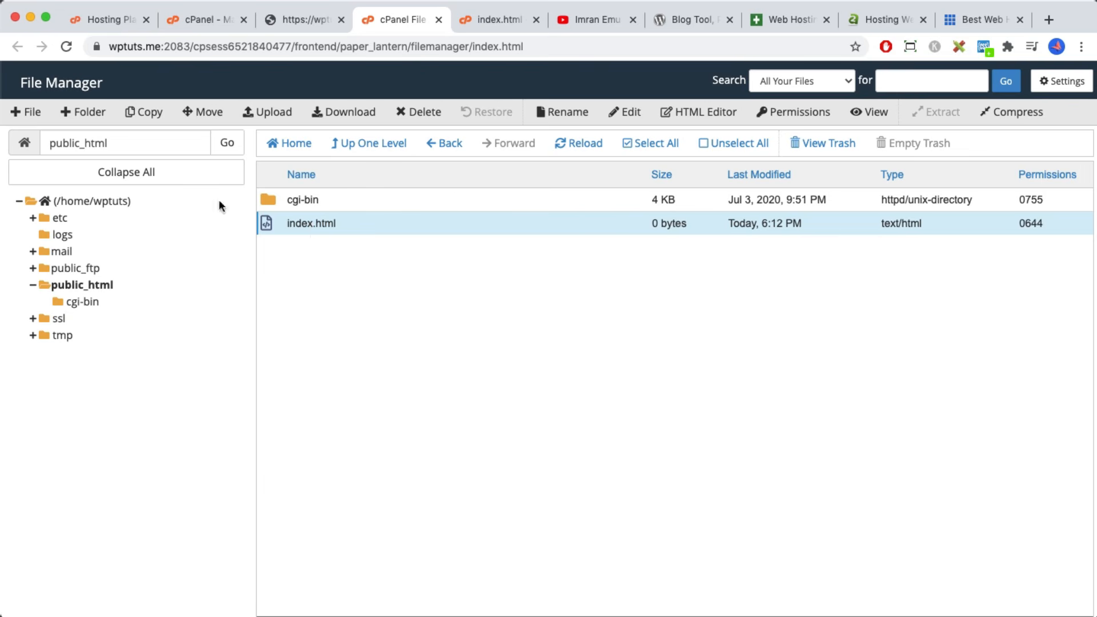
pyautogui.click(91, 114)
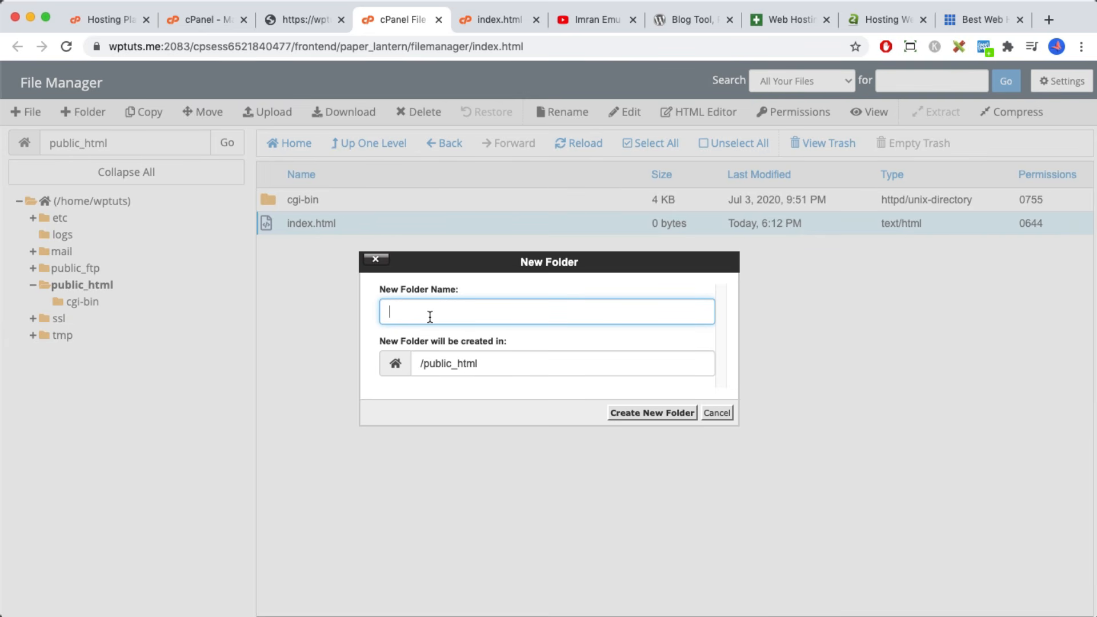
pyautogui.write('Assets')
pyautogui.click(651, 423)
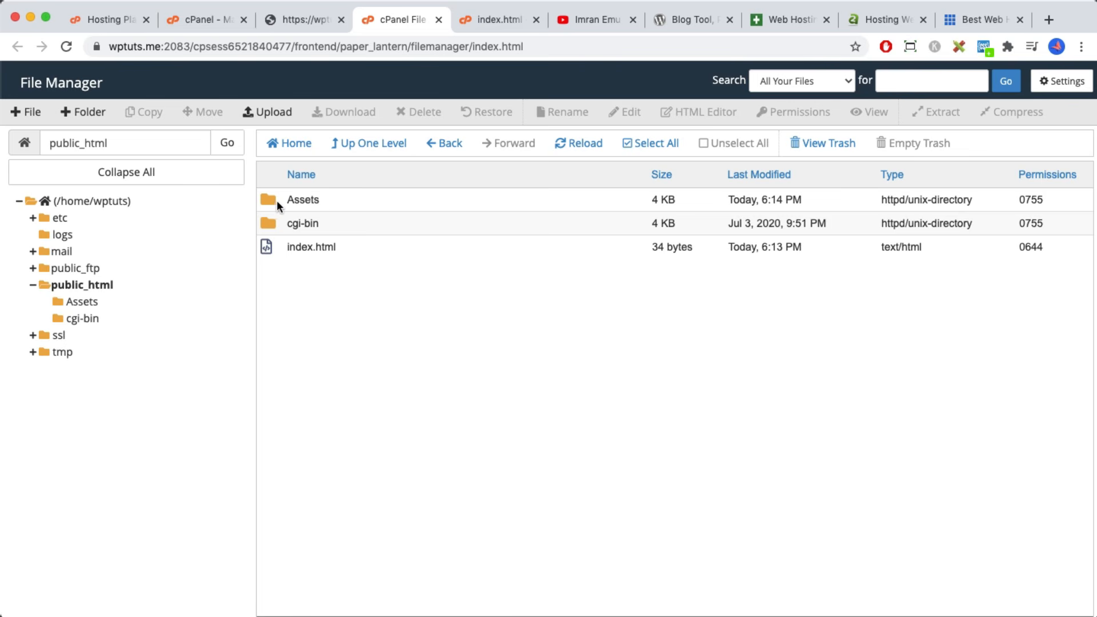
# Open the Assets folder and create two new files in it named style.css and main.js
pyautogui.click(327, 200)
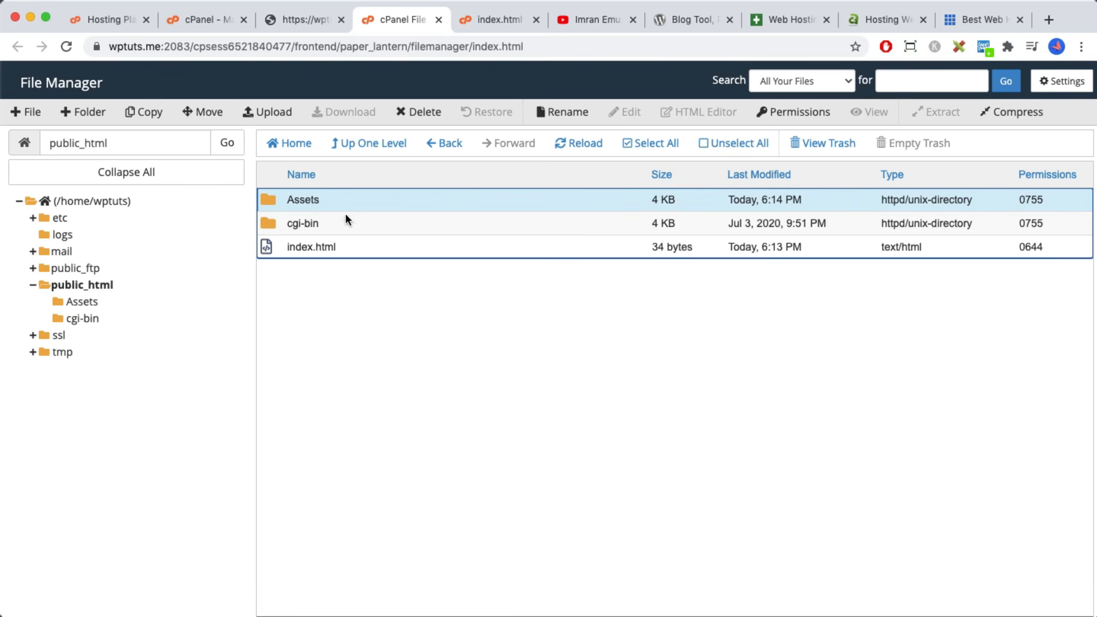
pyautogui.doubleClick(269, 200)
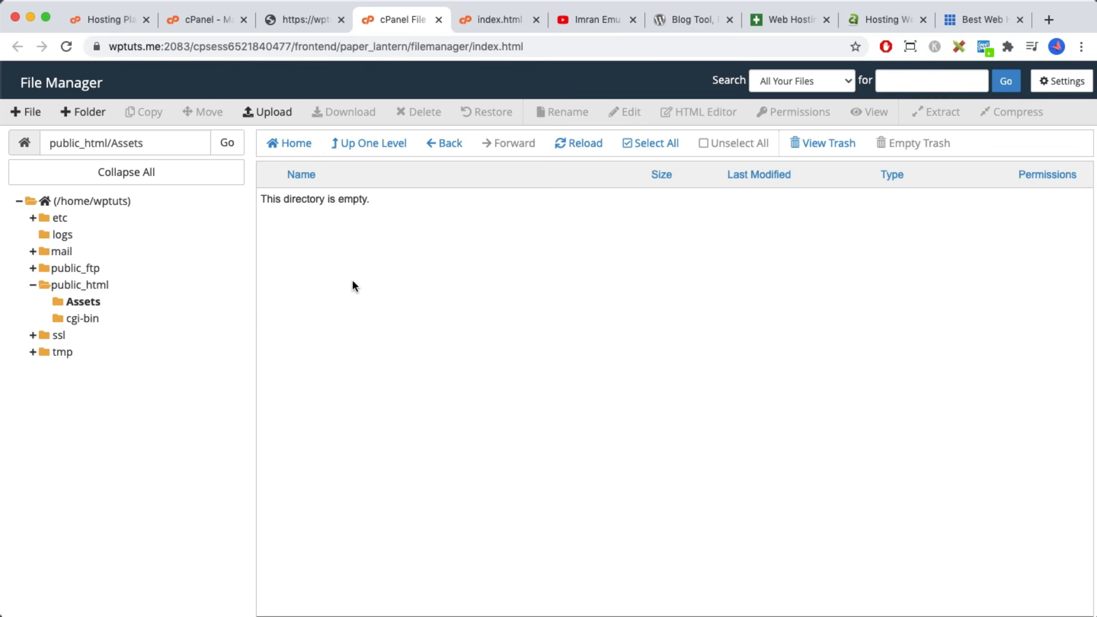
pyautogui.click(24, 112)
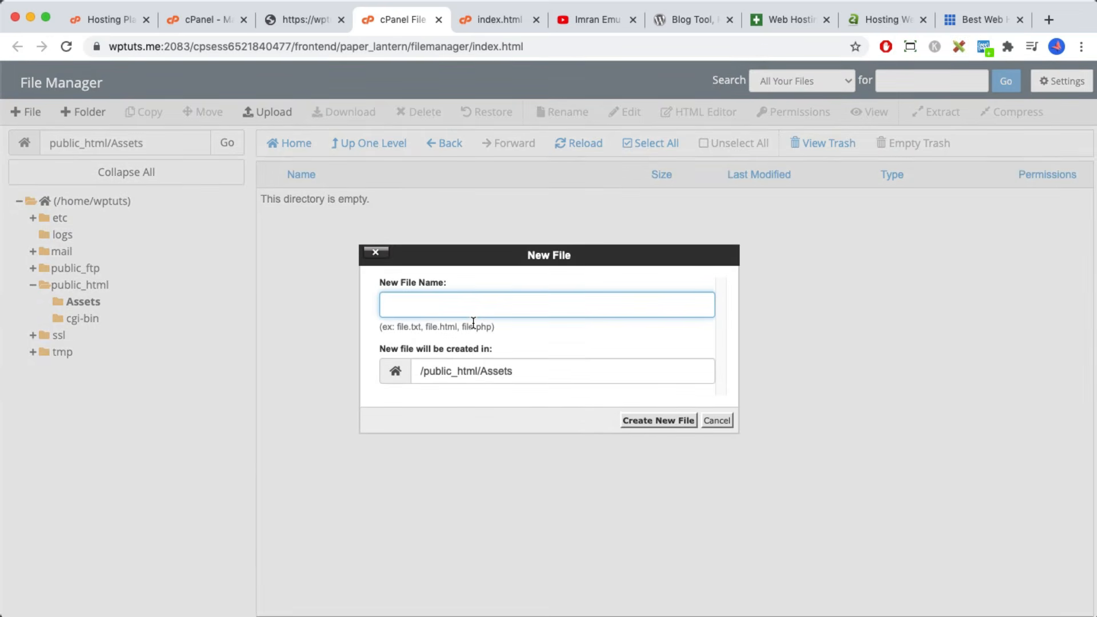
pyautogui.write('style.css')
pyautogui.click(661, 426)
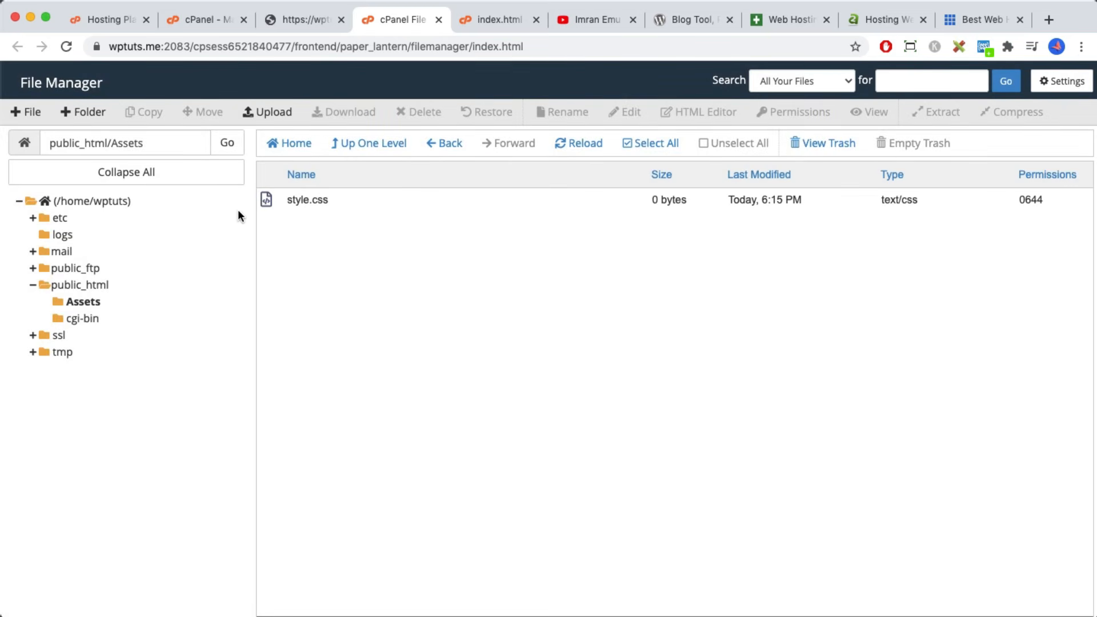
pyautogui.click(30, 113)
pyautogui.write('m')
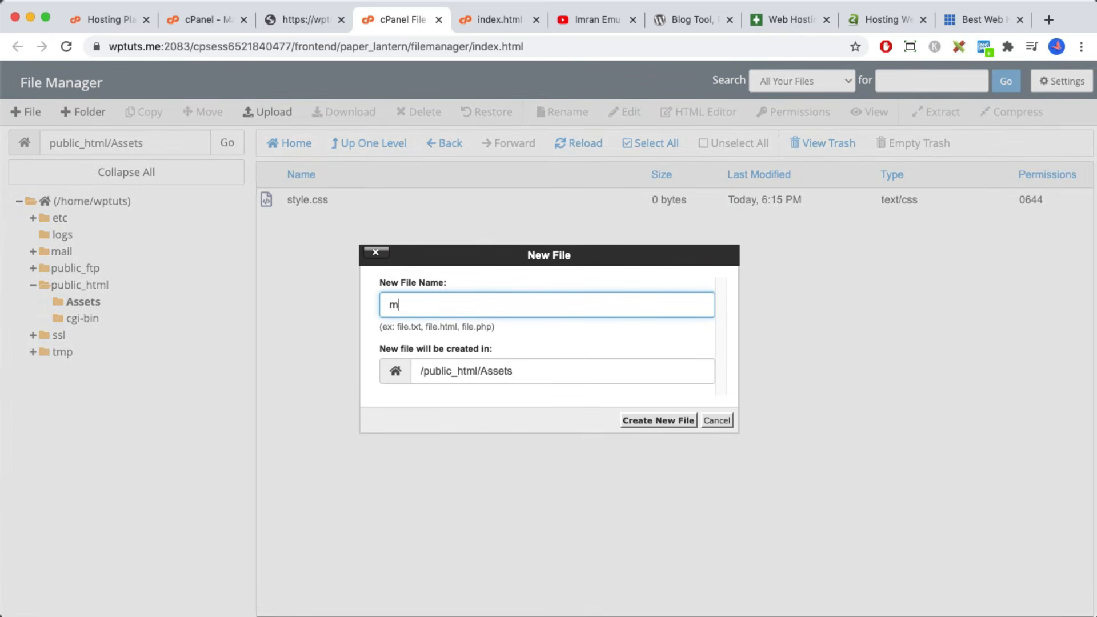
pyautogui.write('ain.js')
pyautogui.click(679, 426)
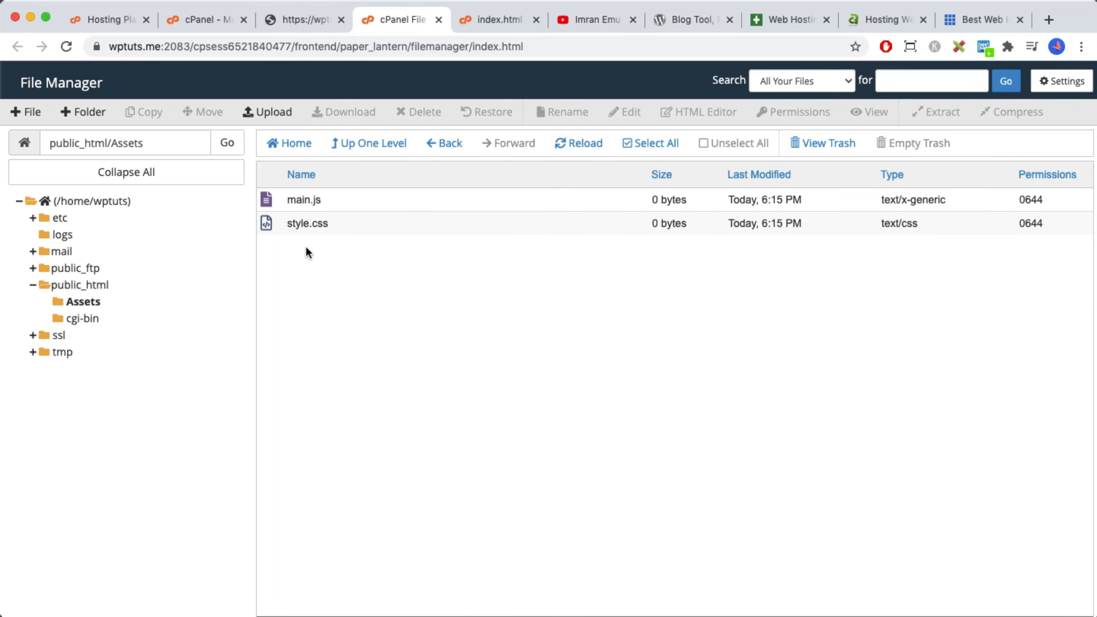
# Go back up to the public_html folder and move its index.html file to the trash
pyautogui.click(370, 149)
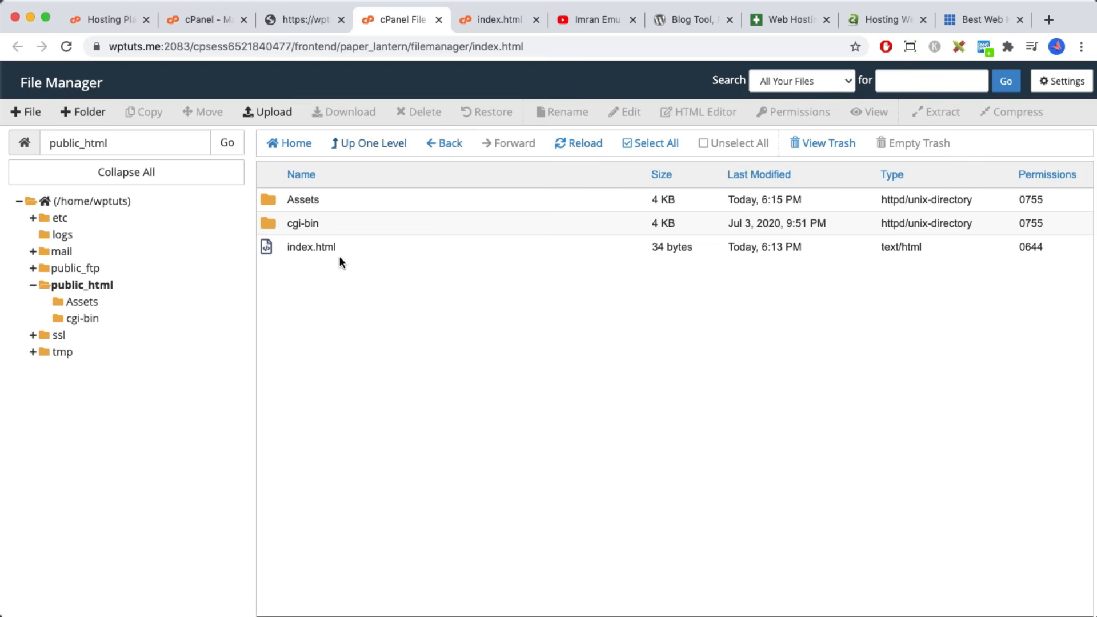
pyautogui.click(269, 248)
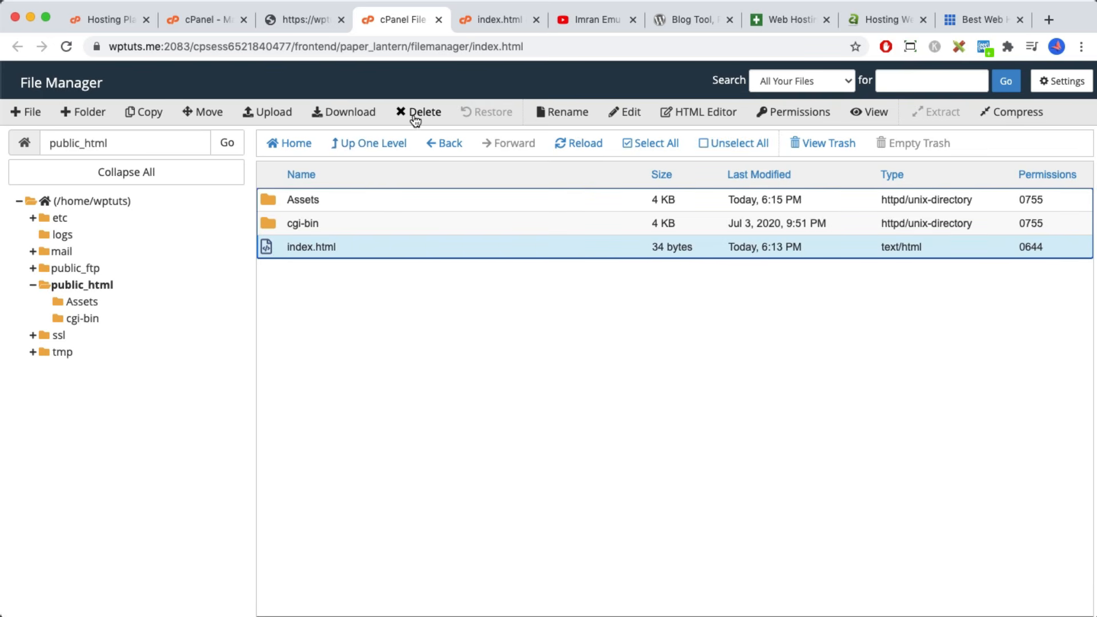
pyautogui.click(324, 291)
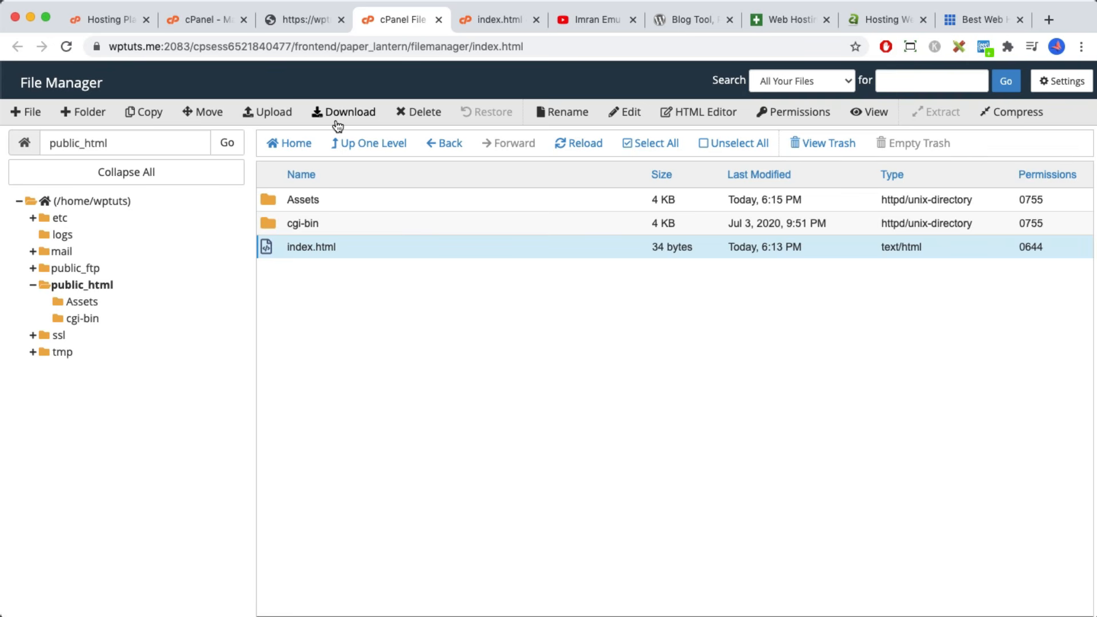
pyautogui.click(363, 284)
pyautogui.doubleClick(318, 247)
pyautogui.click(327, 273)
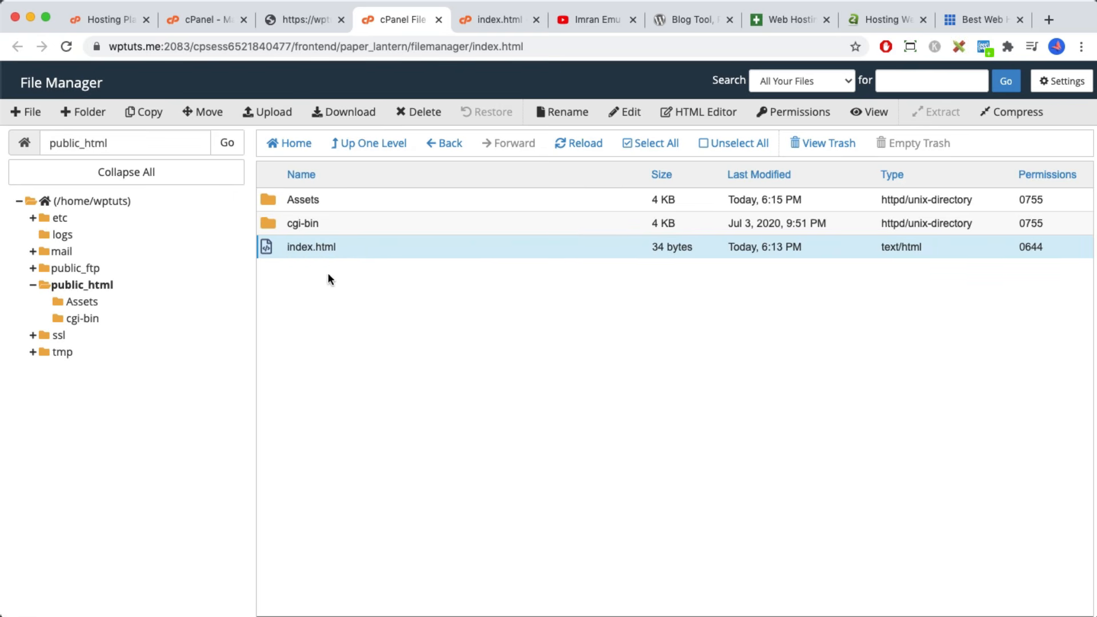
pyautogui.click(418, 112)
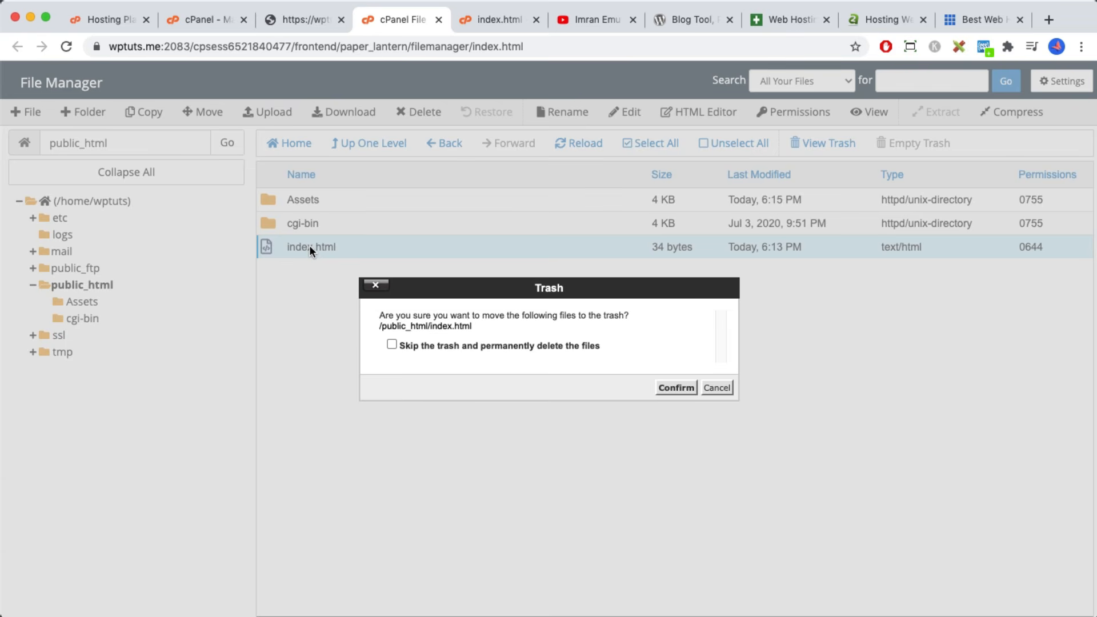
pyautogui.click(676, 387)
# Move the Assets folder in public_html to the trash
pyautogui.click(270, 200)
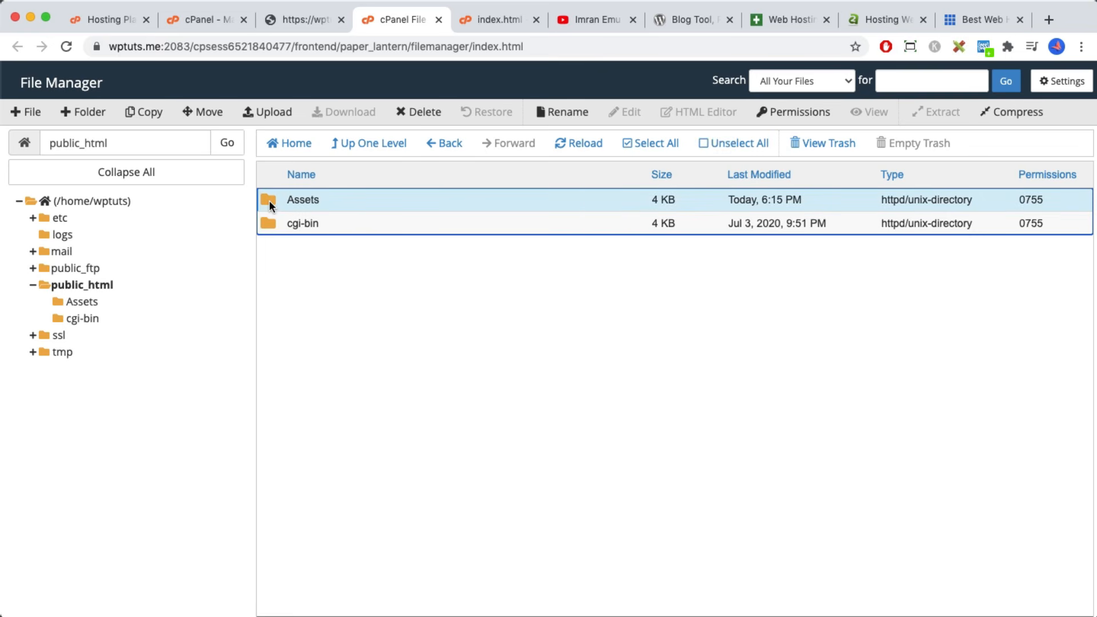
pyautogui.click(424, 111)
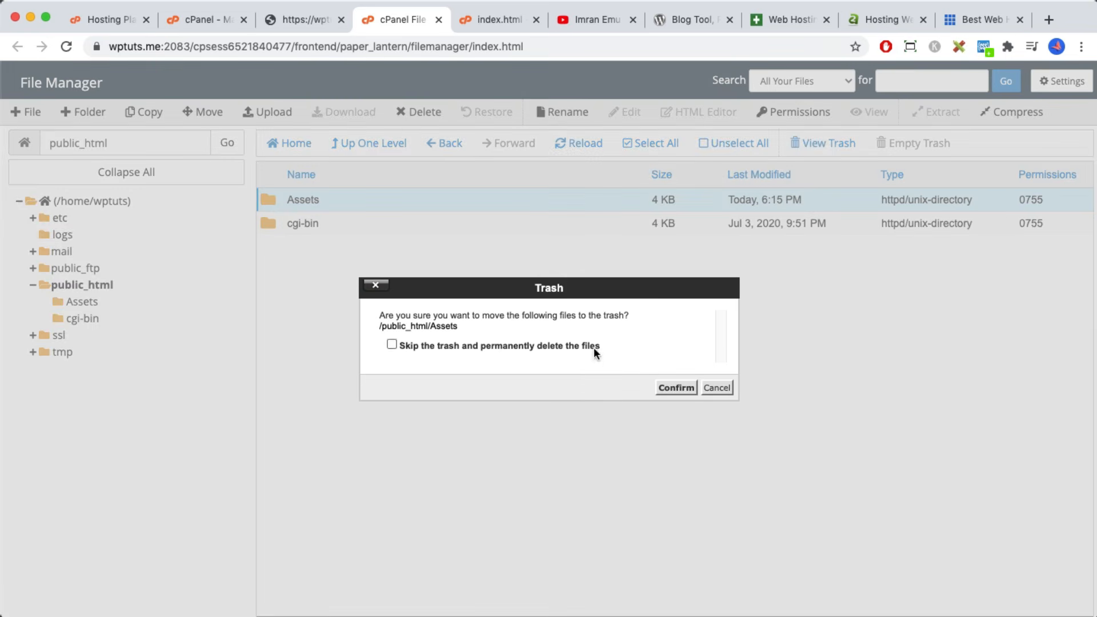
pyautogui.click(673, 387)
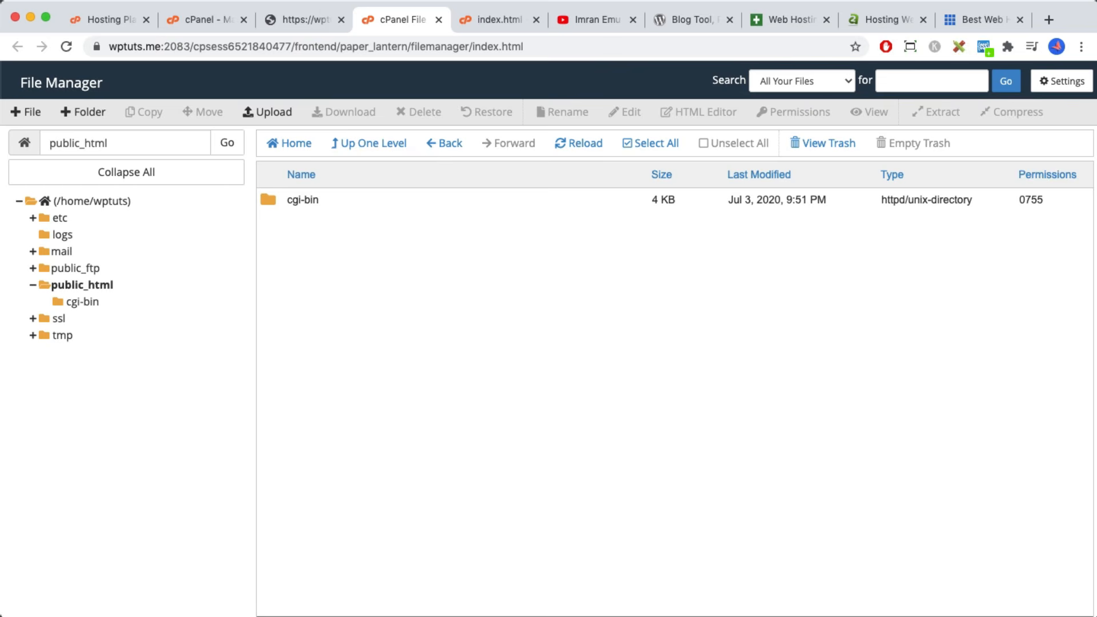
# Reload the wptuts.me website to check the effect of the deletions, and return to File Manager
pyautogui.click(295, 19)
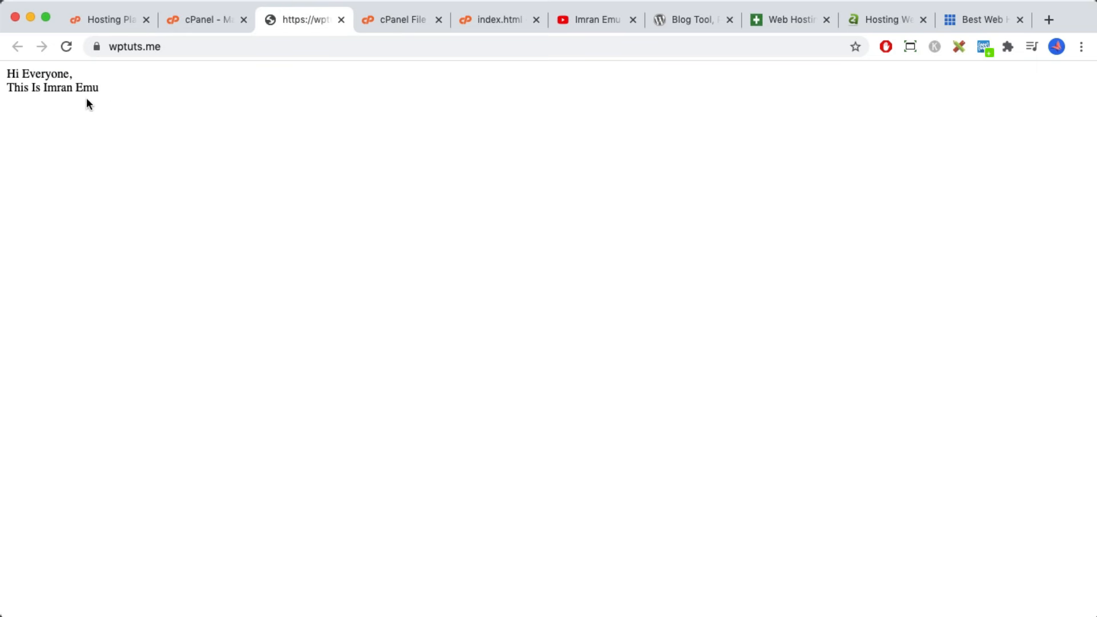
pyautogui.click(67, 47)
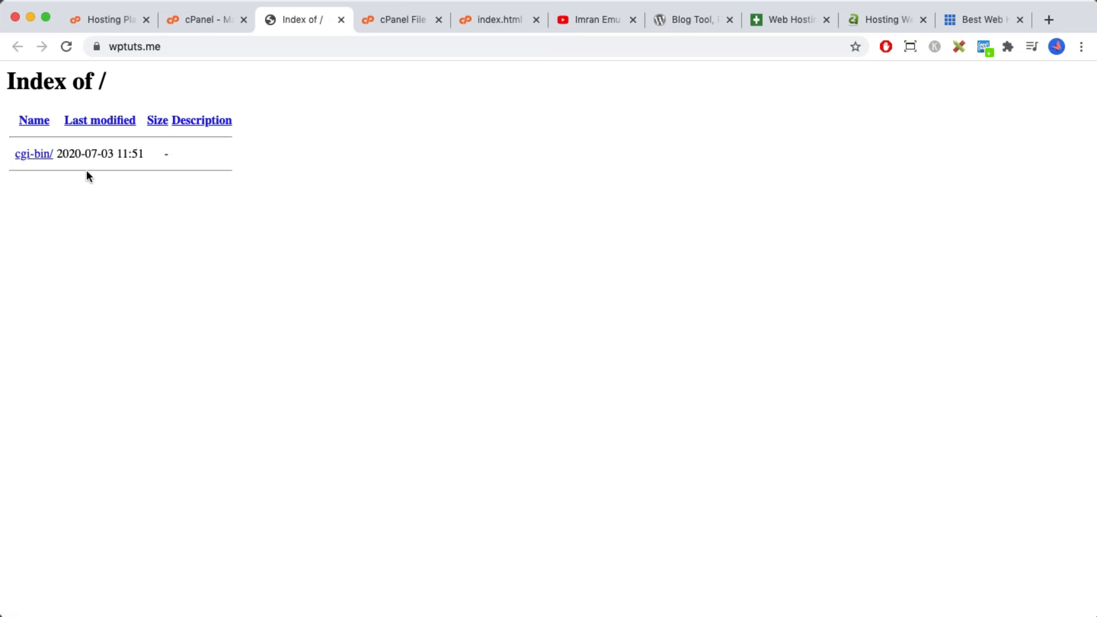
pyautogui.click(410, 22)
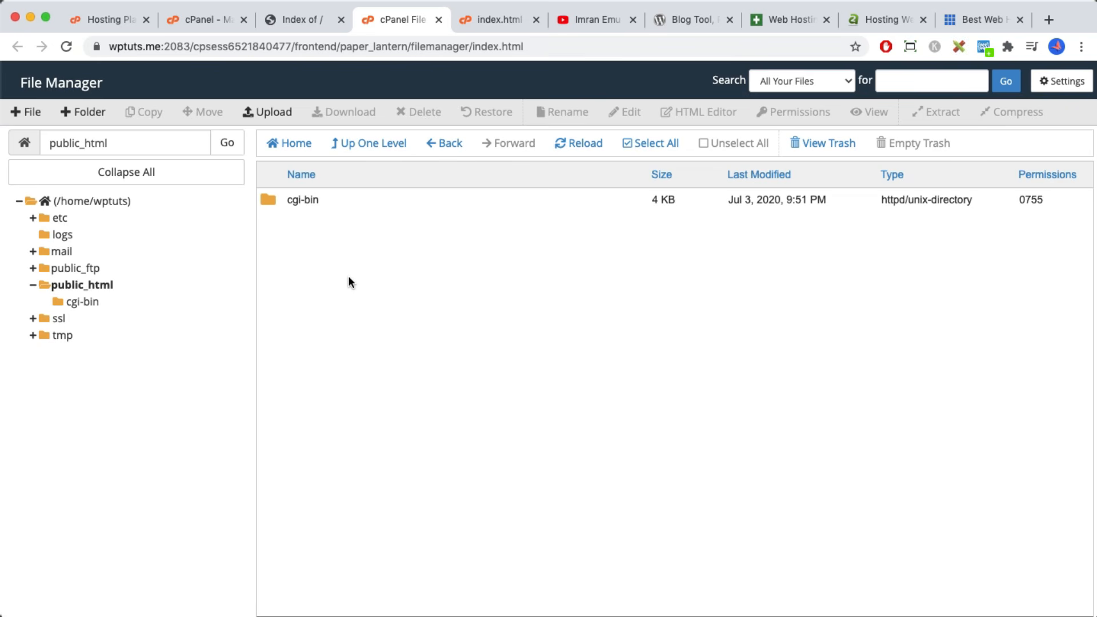
# Download the WordPress 5.4.2 zip package from wordpress.org and return to the public_html folder in File Manager
pyautogui.click(693, 17)
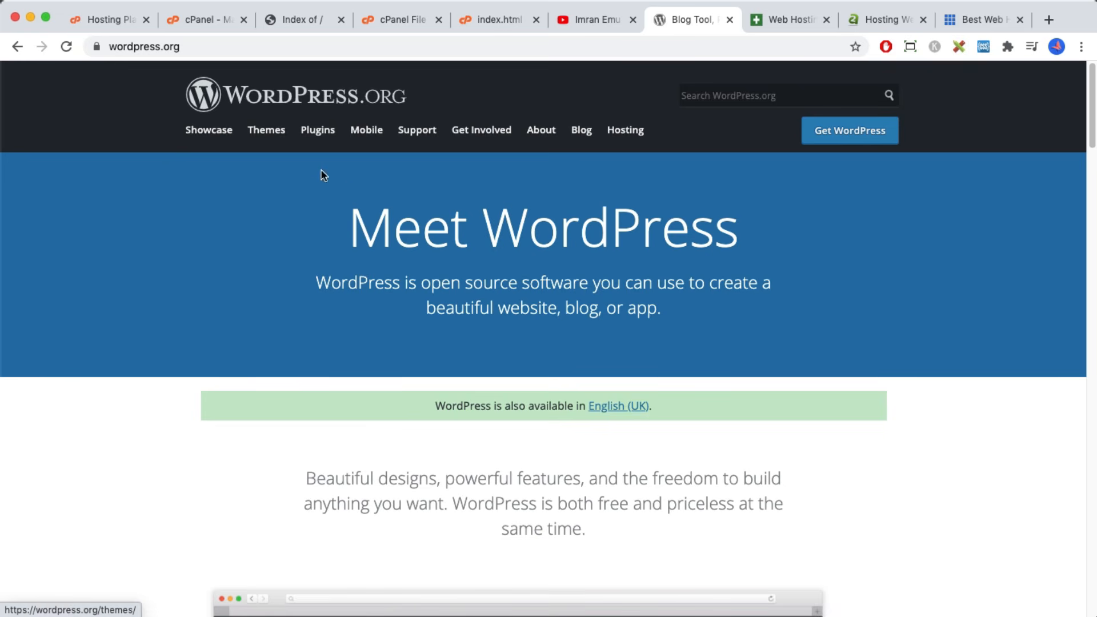
pyautogui.scroll(-10, 457, 261)
pyautogui.scroll(10, 457, 261)
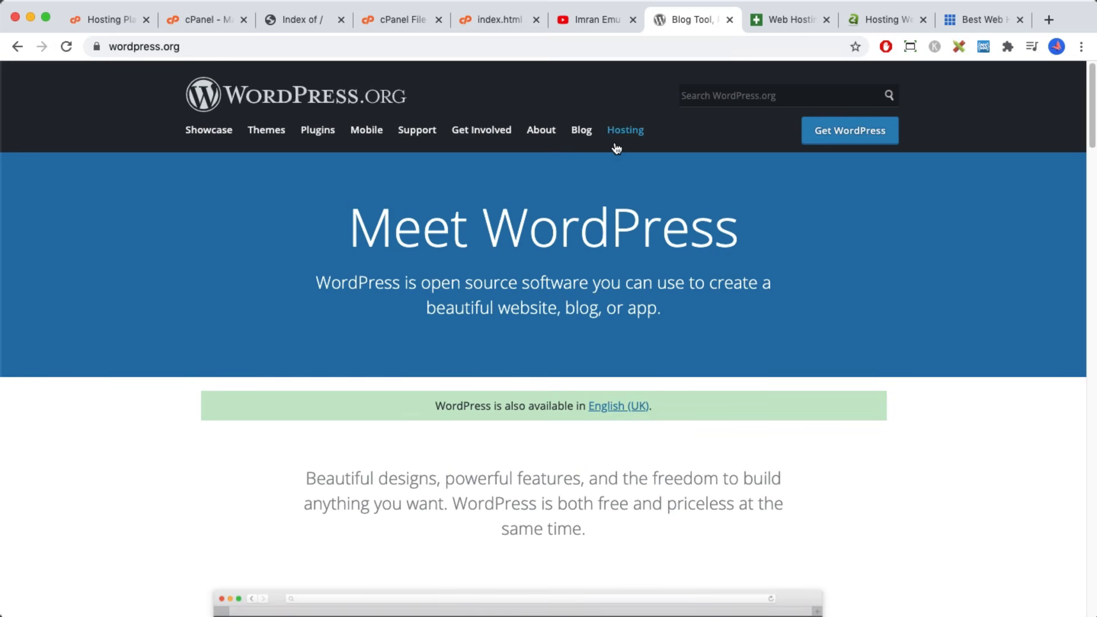
pyautogui.click(823, 145)
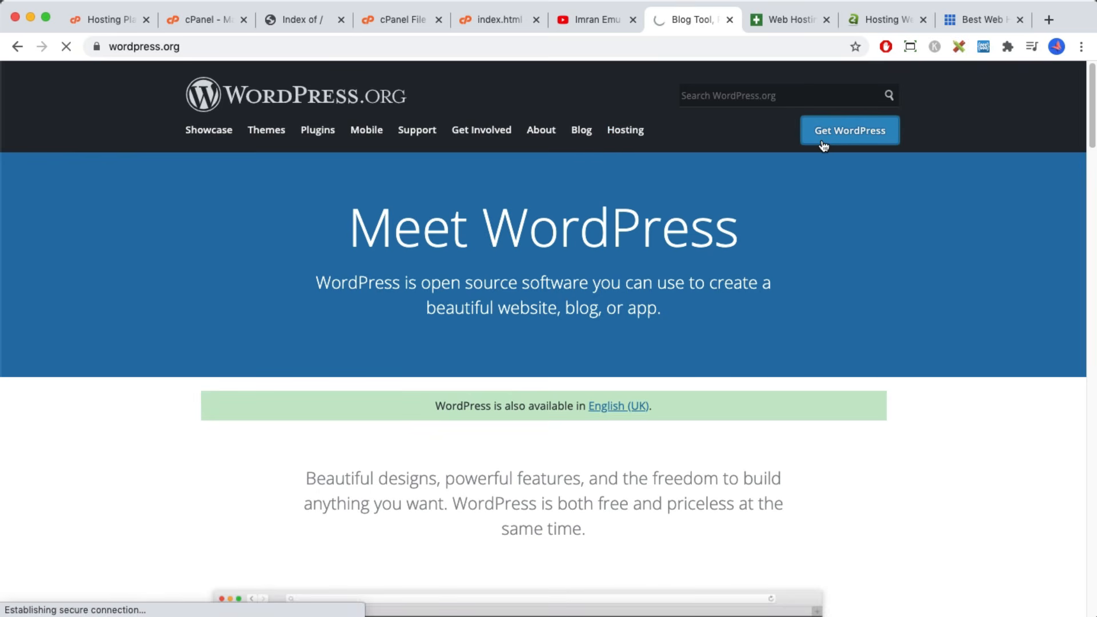
pyautogui.scroll(-5, 600, 411)
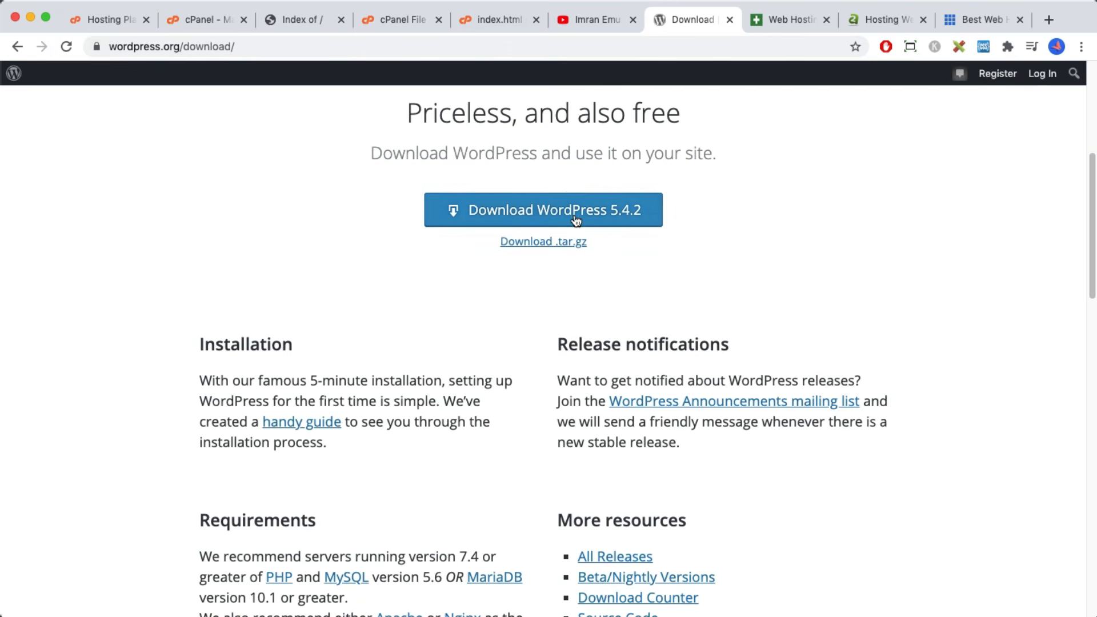
pyautogui.click(576, 220)
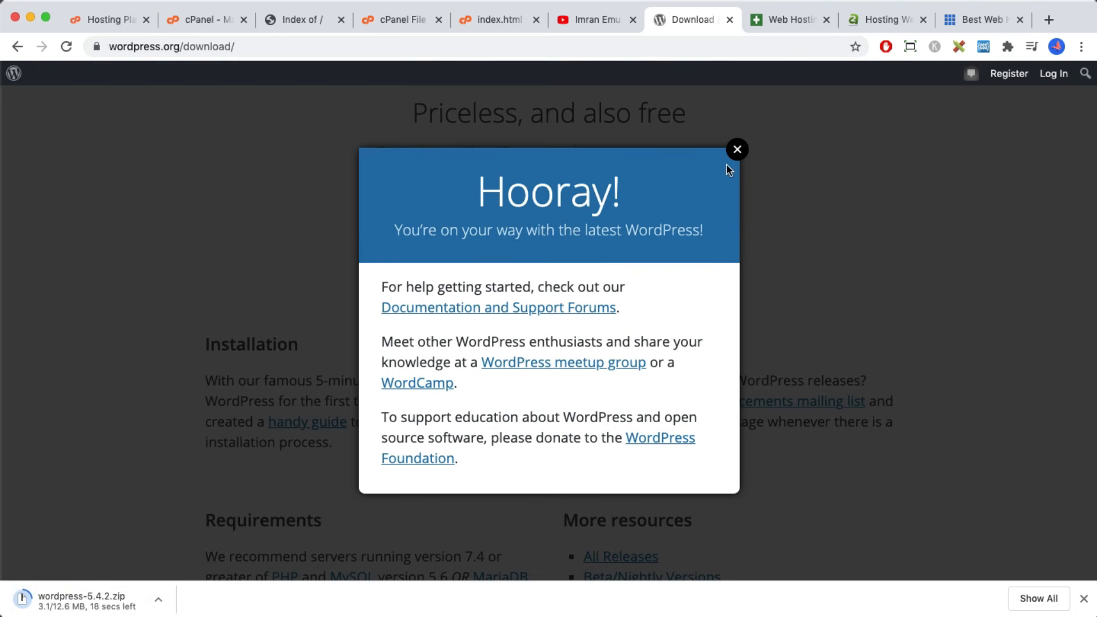
pyautogui.click(738, 151)
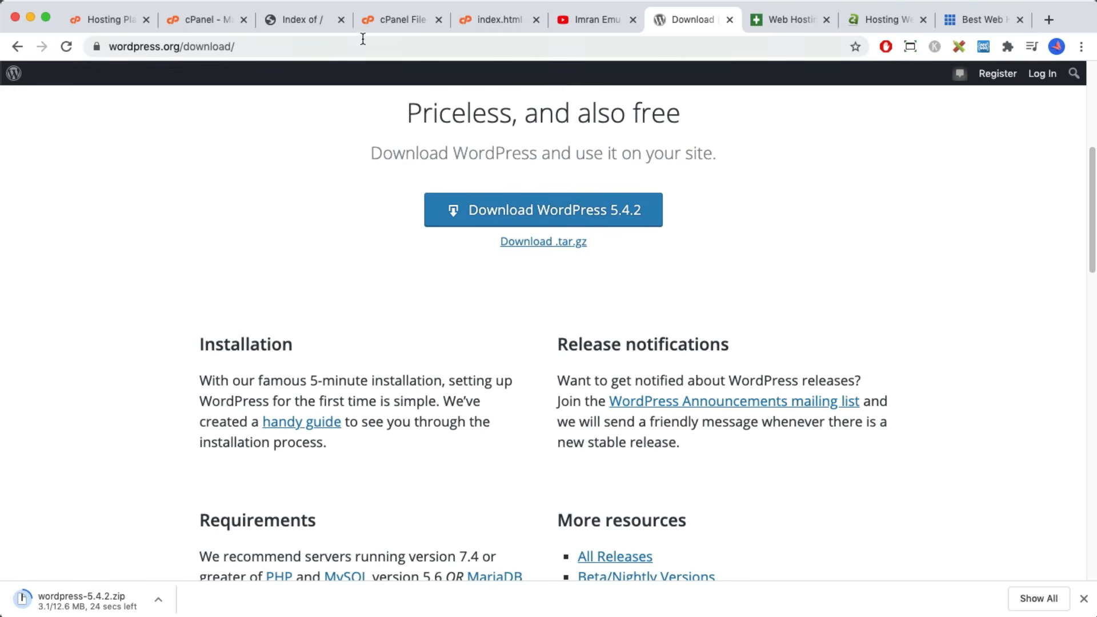
pyautogui.click(392, 20)
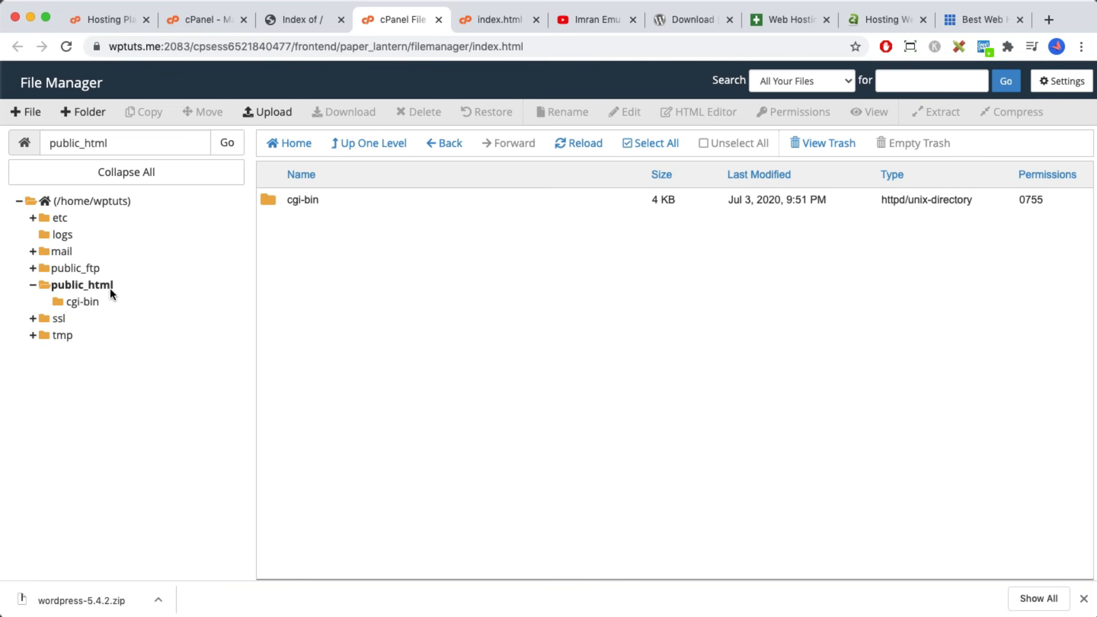
# Upload wordpress-5.4.2.zip from the Downloads folder to public_html, with overwriting of existing files enabled
pyautogui.click(274, 113)
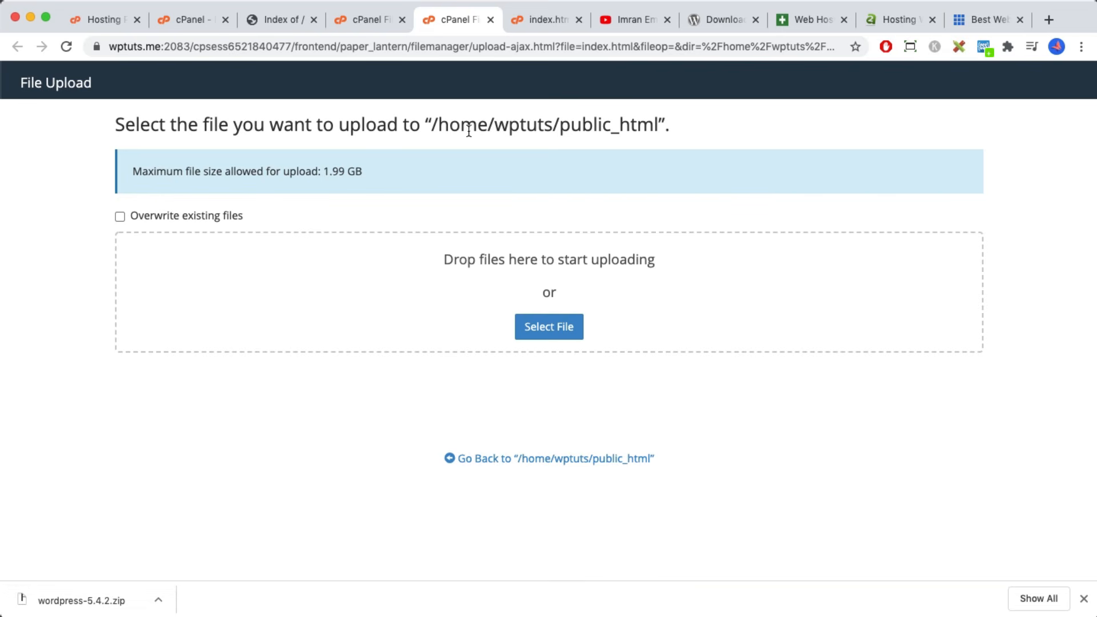
pyautogui.moveTo(662, 125); pyautogui.dragTo(562, 127)
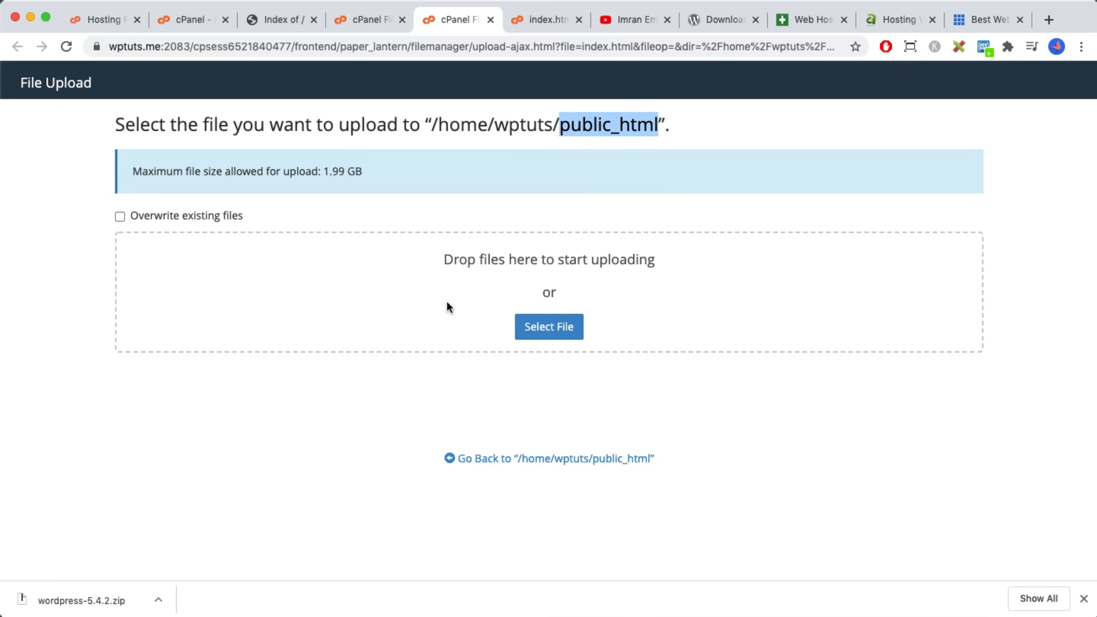
pyautogui.click(180, 216)
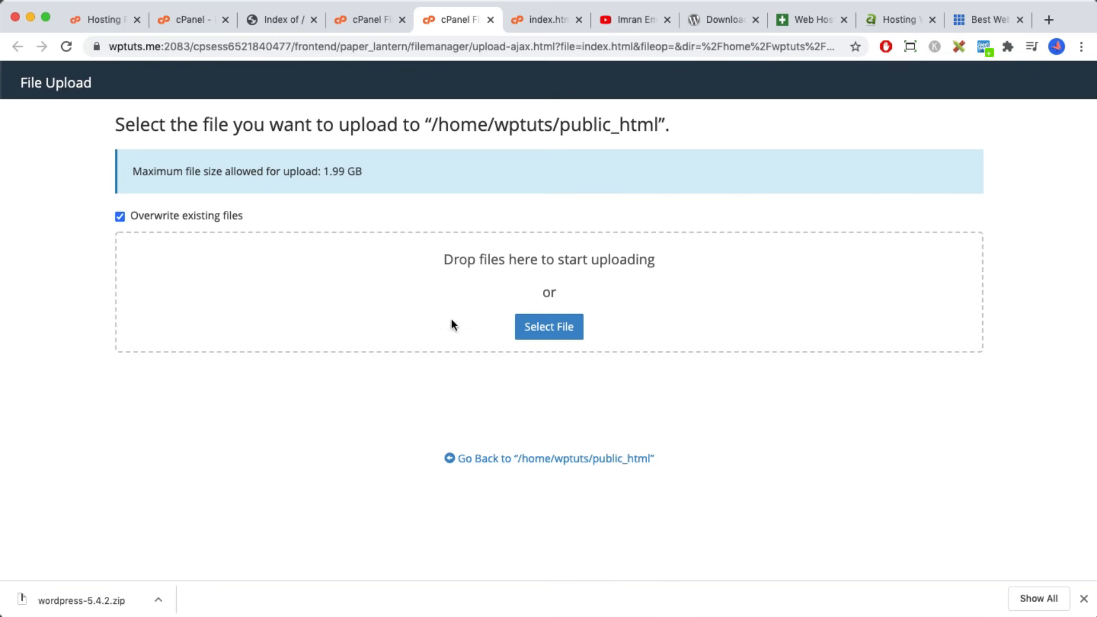
pyautogui.click(553, 332)
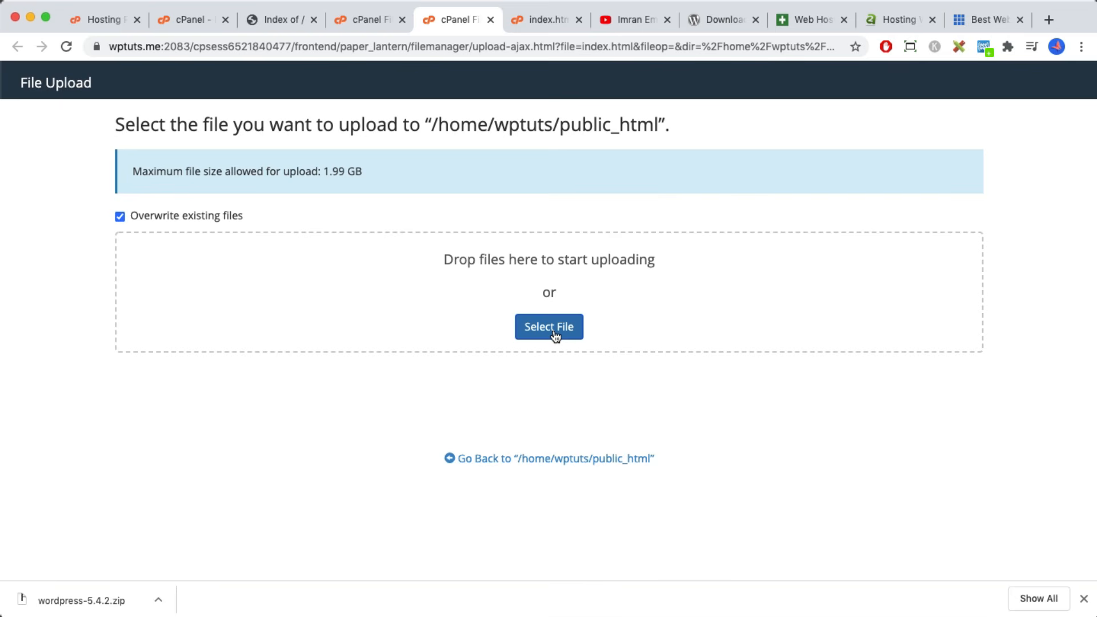
pyautogui.click(553, 332)
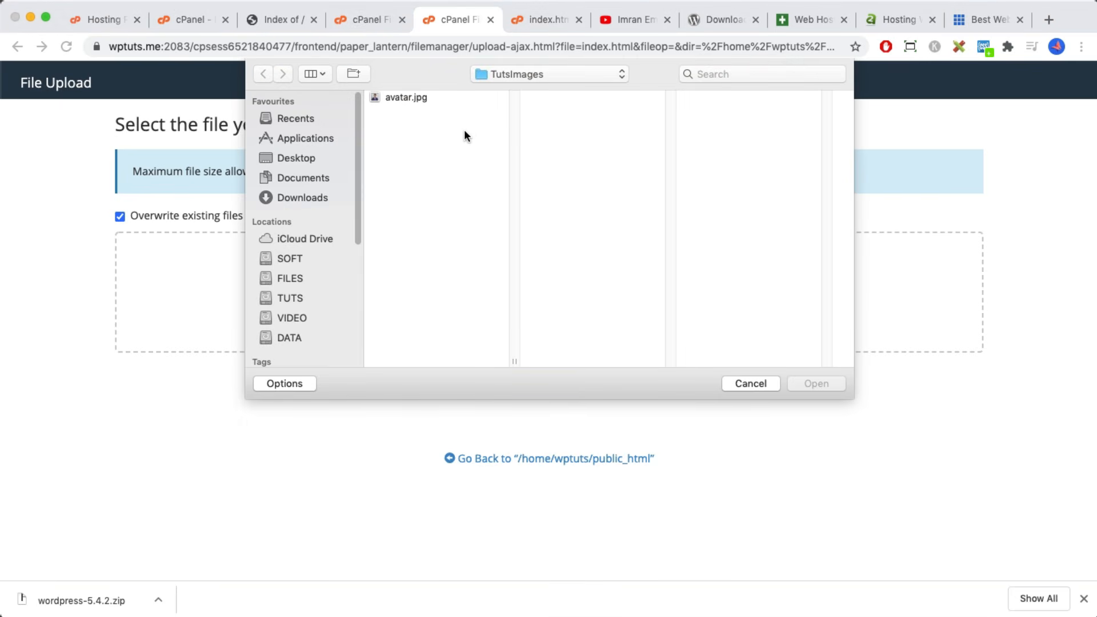
pyautogui.click(312, 198)
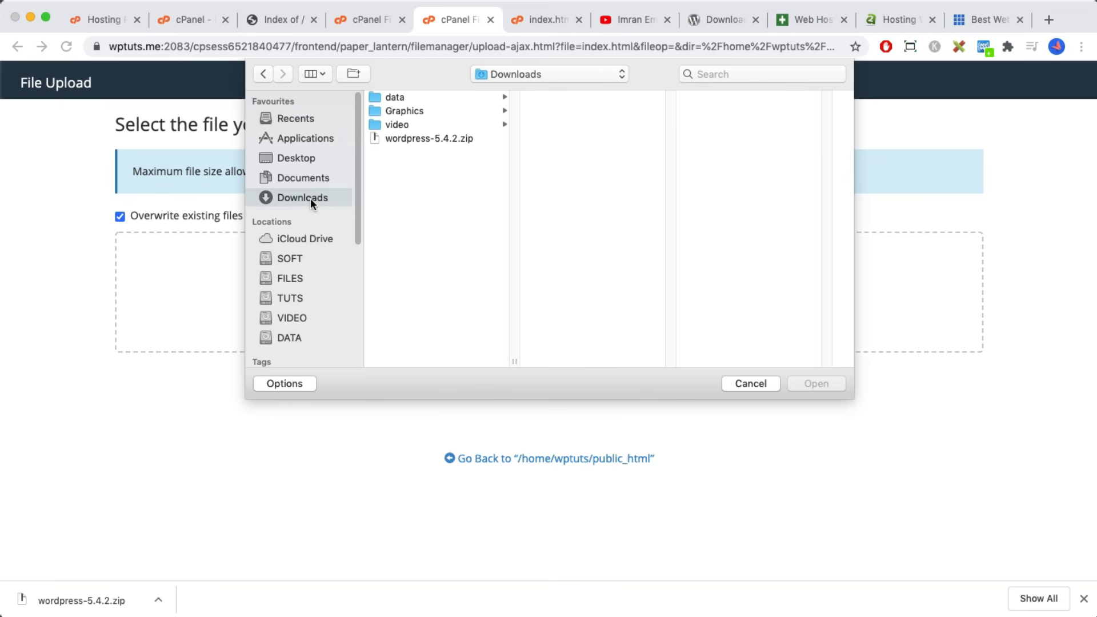
pyautogui.click(428, 140)
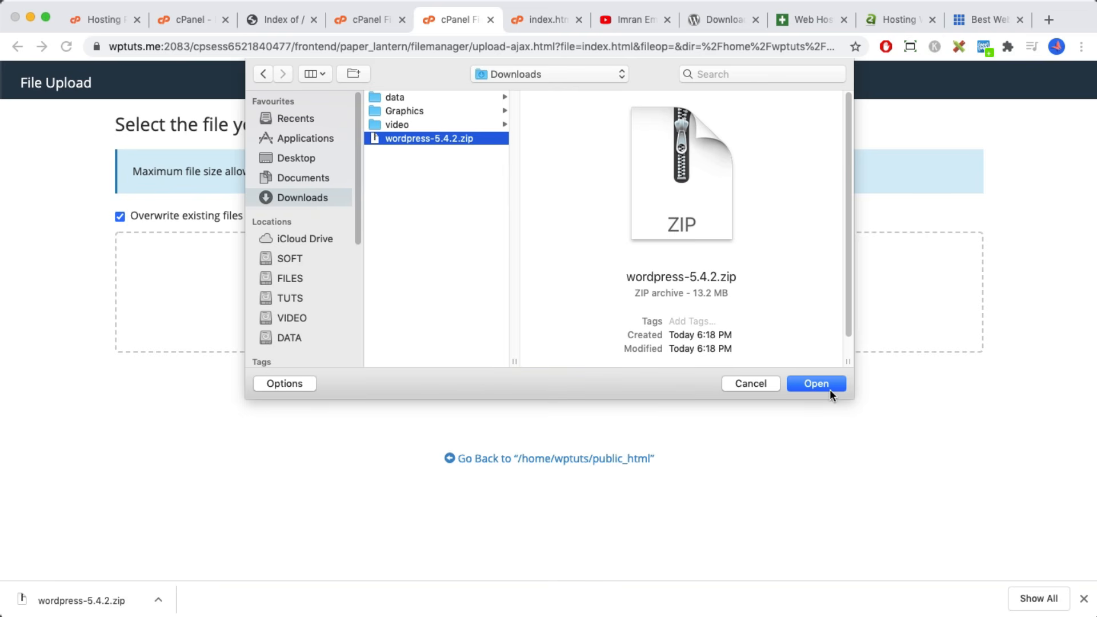
pyautogui.click(813, 384)
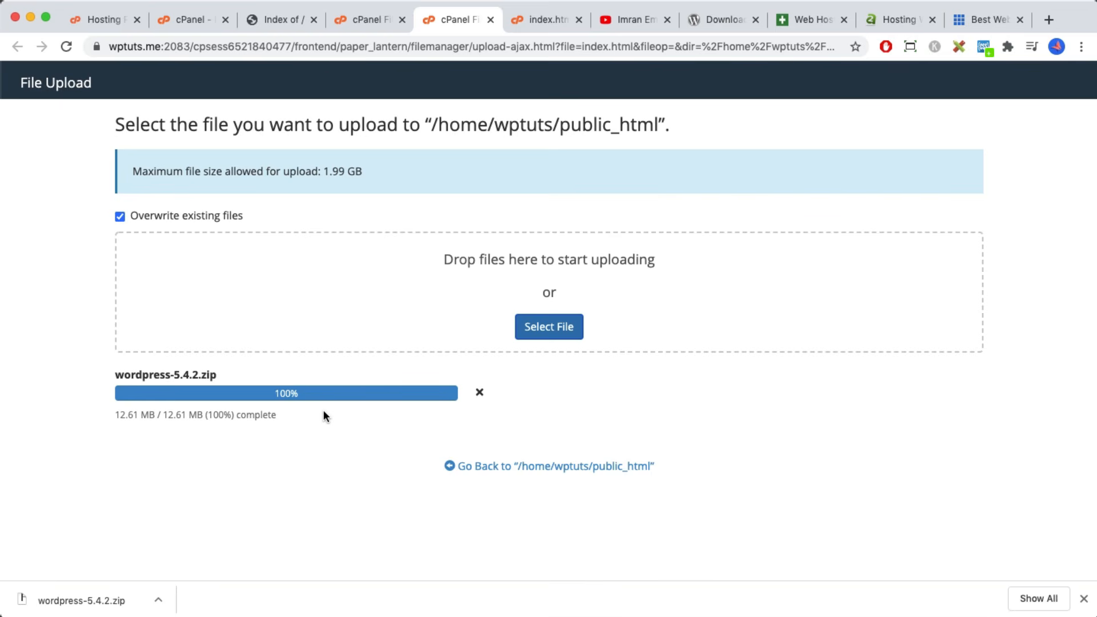
pyautogui.click(1084, 598)
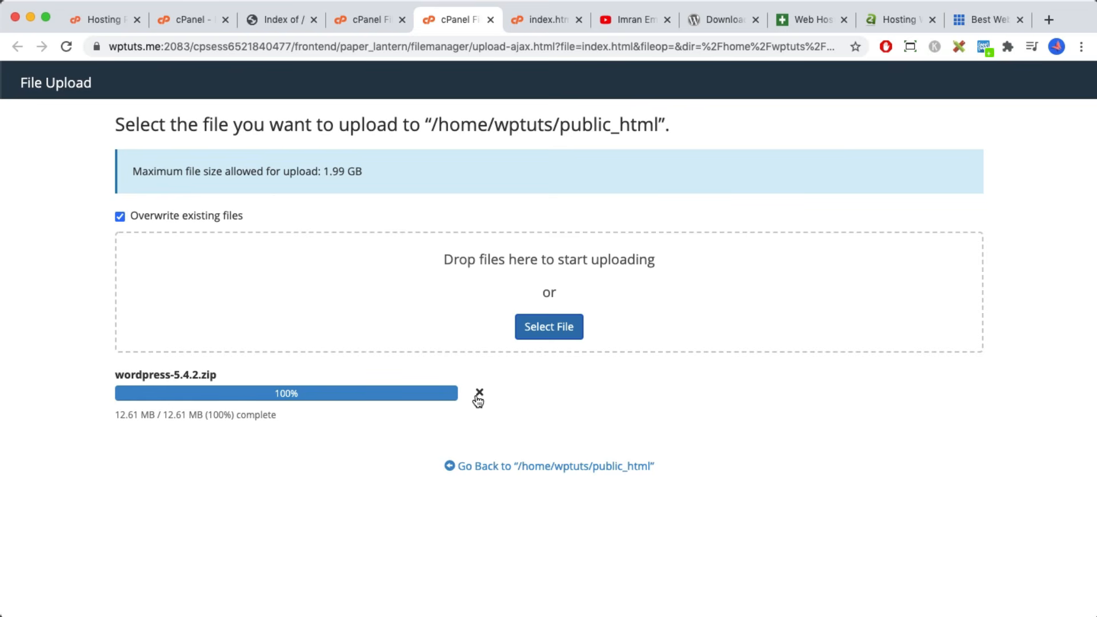
# Return to File Manager, reload public_html, and check it and its cgi-bin folder for the uploaded zip
pyautogui.click(378, 19)
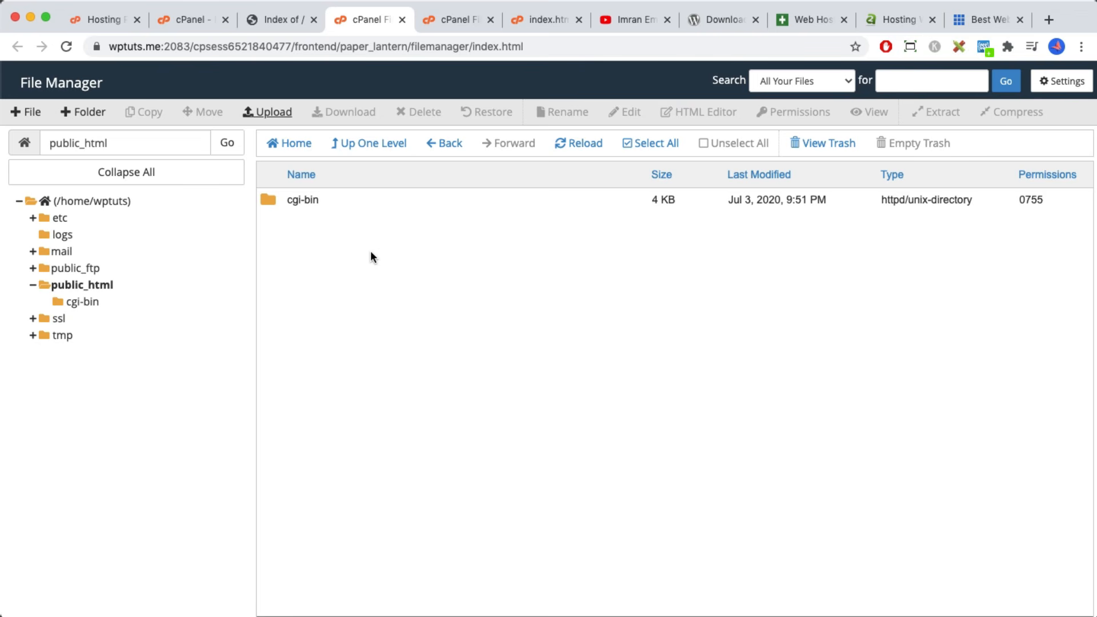
pyautogui.click(583, 148)
pyautogui.click(595, 145)
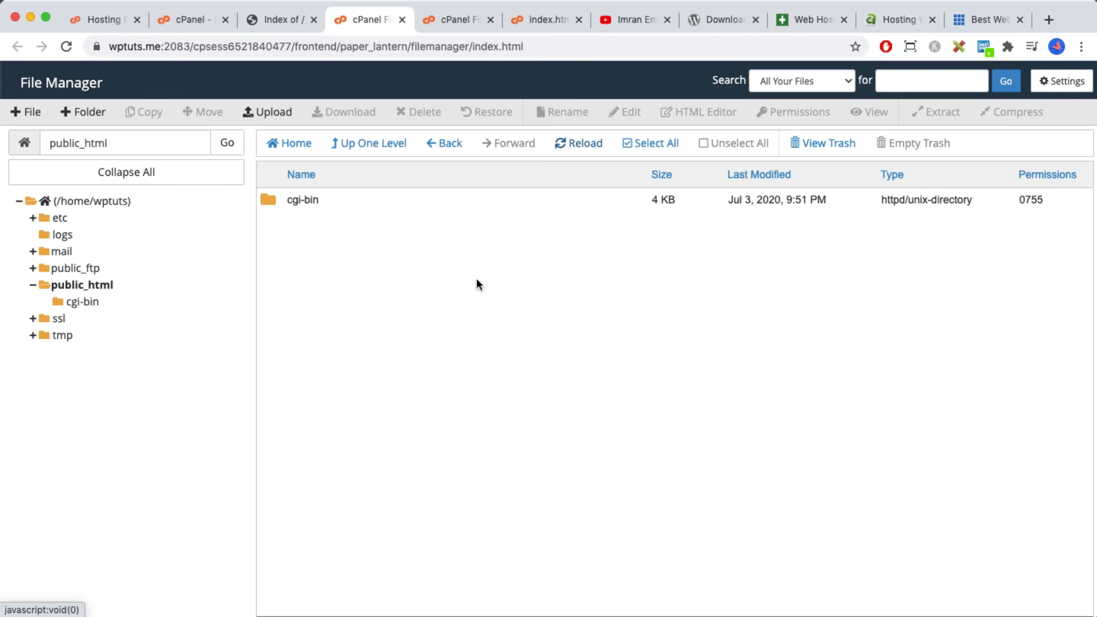
pyautogui.click(87, 302)
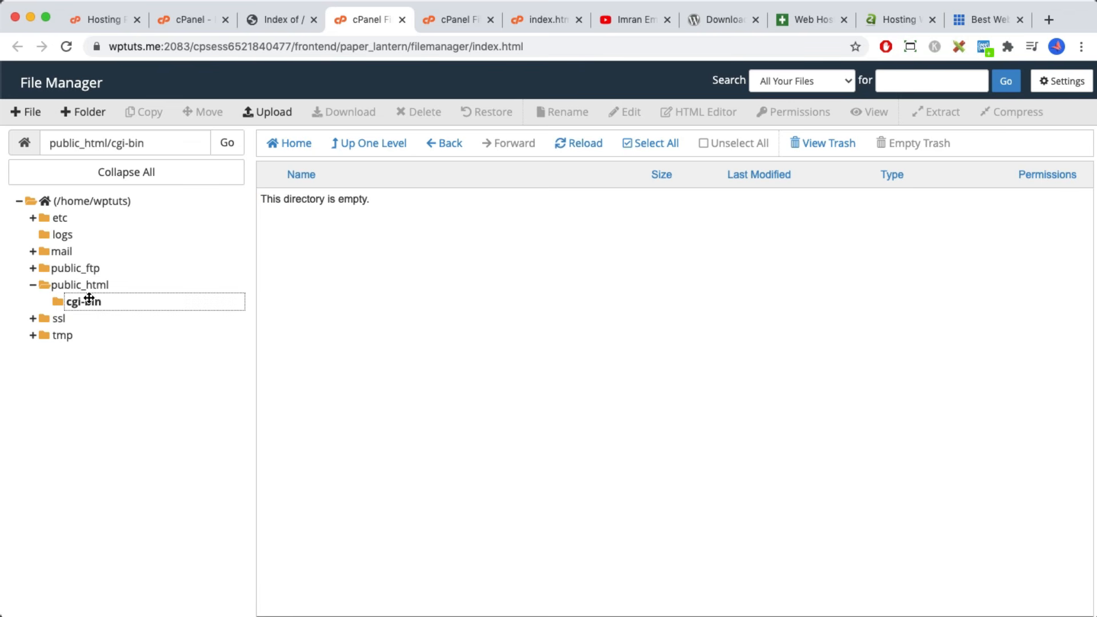
pyautogui.click(87, 287)
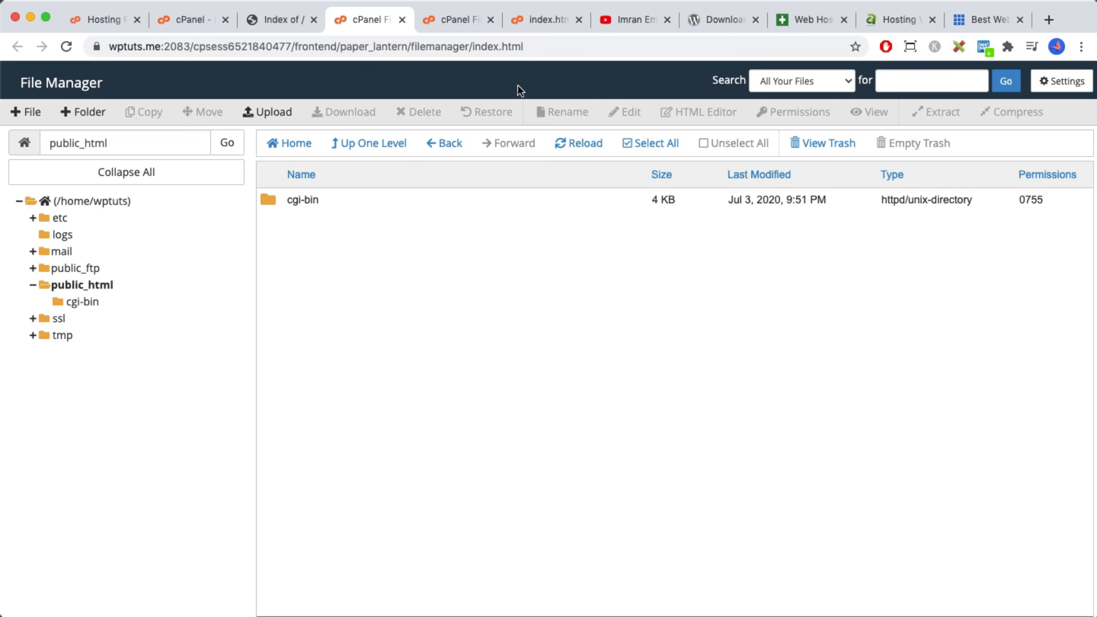
# Return to the file upload page and disable overwriting of existing files
pyautogui.click(540, 19)
pyautogui.click(459, 18)
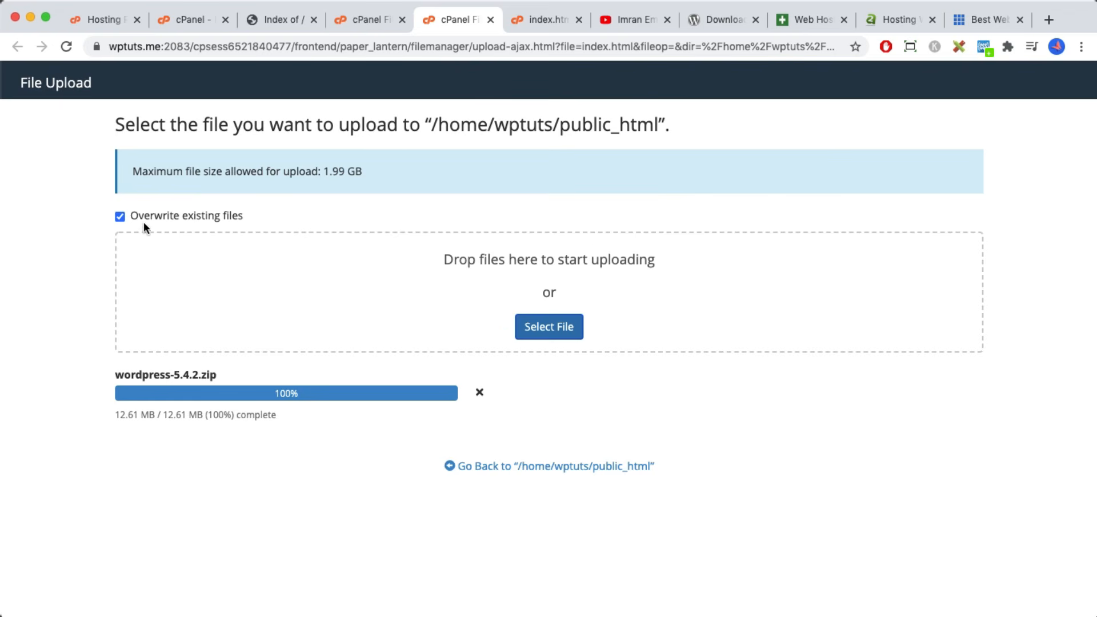
pyautogui.click(120, 217)
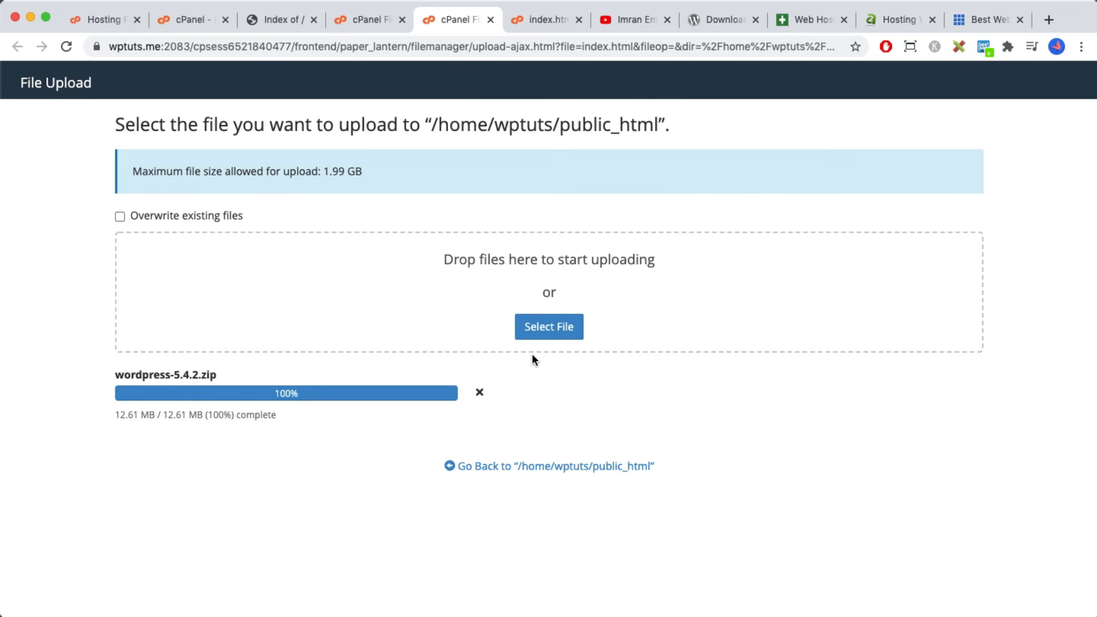
# Refresh File Manager's listing by reopening public_html from the home folder, and select wordpress-5.4.2.zip
pyautogui.click(377, 19)
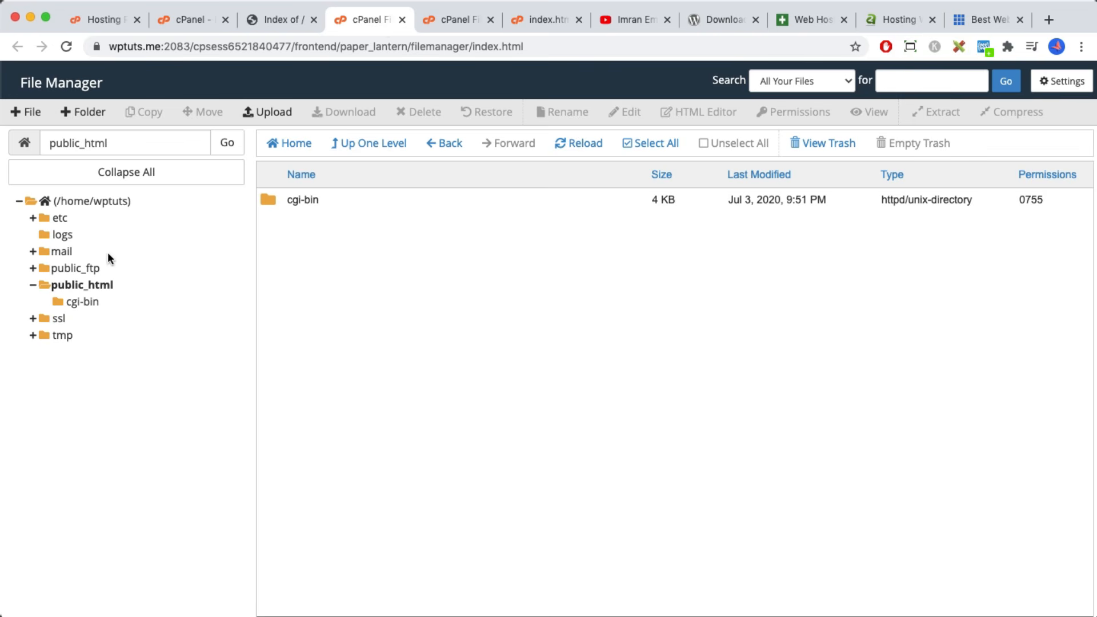
pyautogui.click(104, 284)
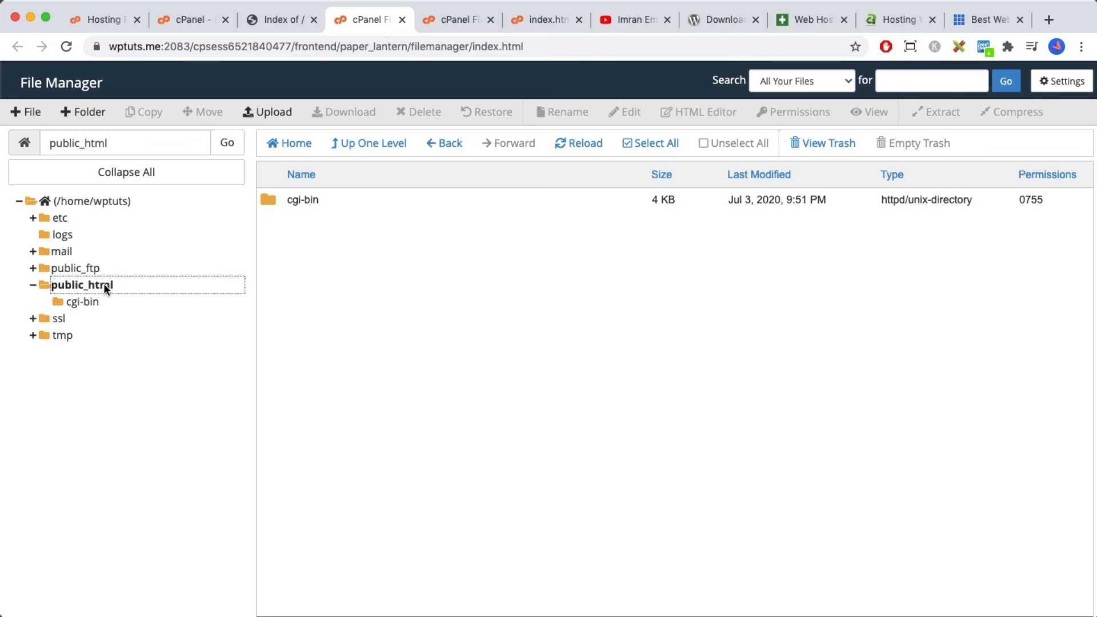
pyautogui.click(354, 142)
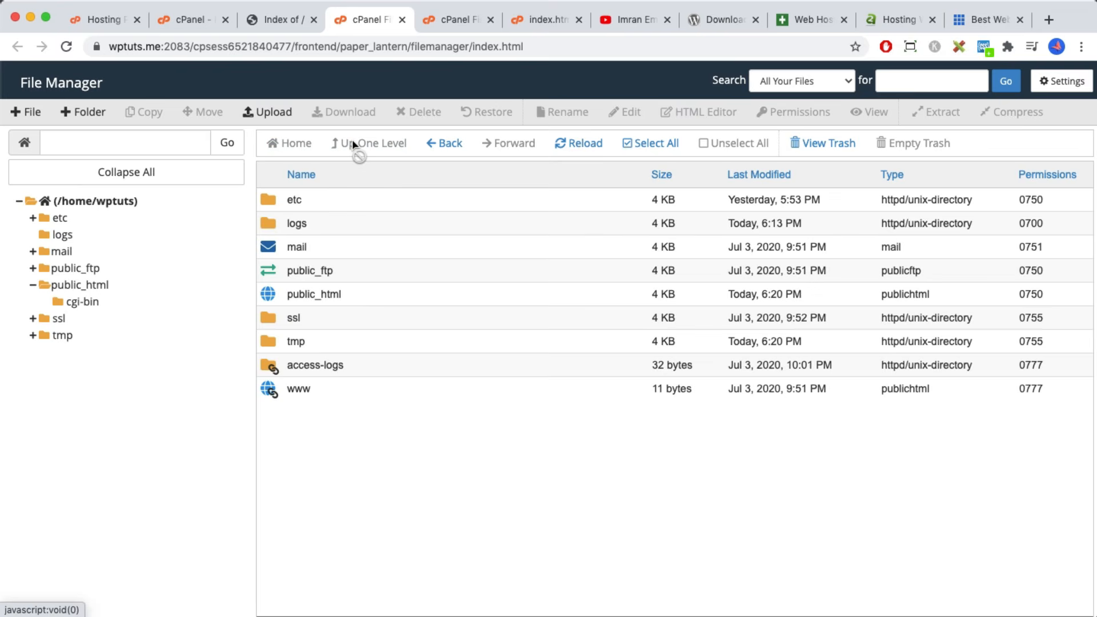
pyautogui.doubleClick(267, 291)
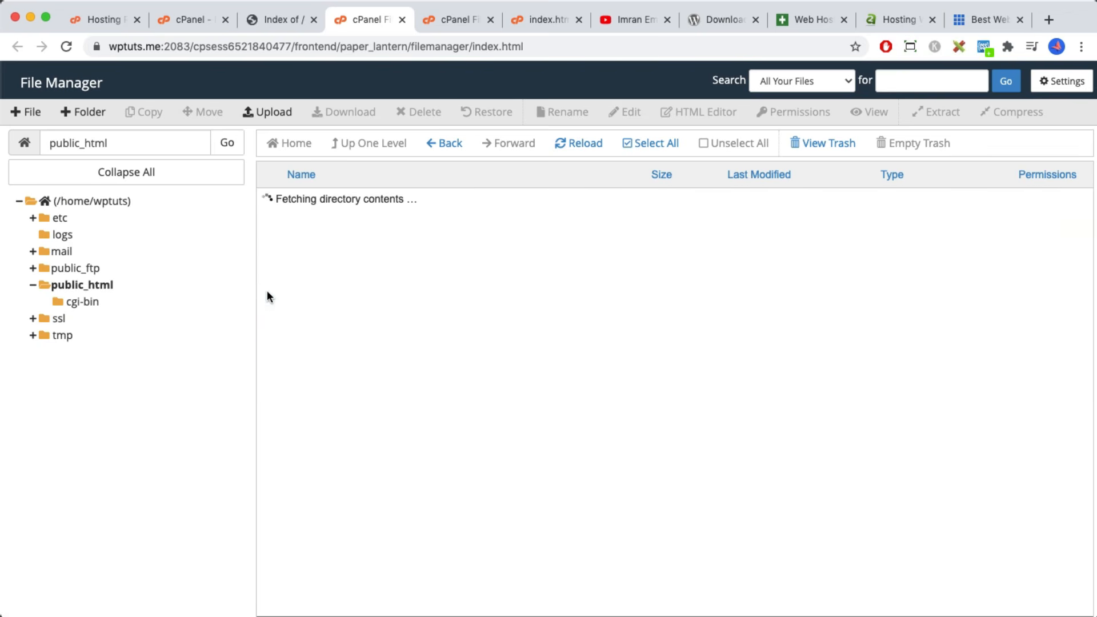
pyautogui.click(332, 289)
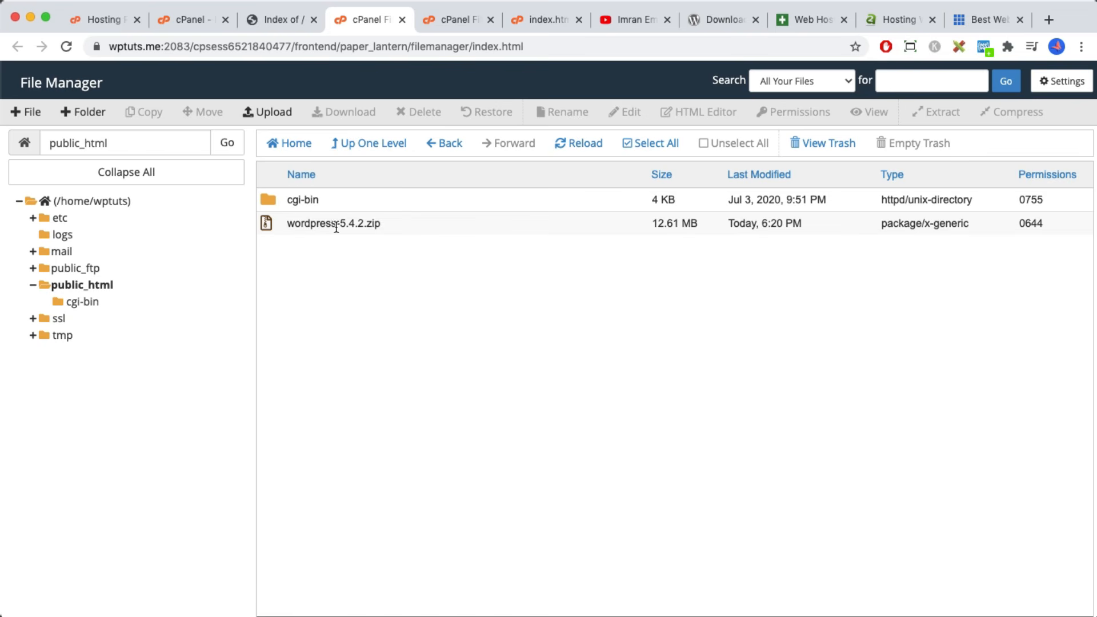
pyautogui.click(579, 154)
pyautogui.click(375, 222)
# Reload the wptuts.me website to check for the uploaded zip, and close the file upload page
pyautogui.click(268, 19)
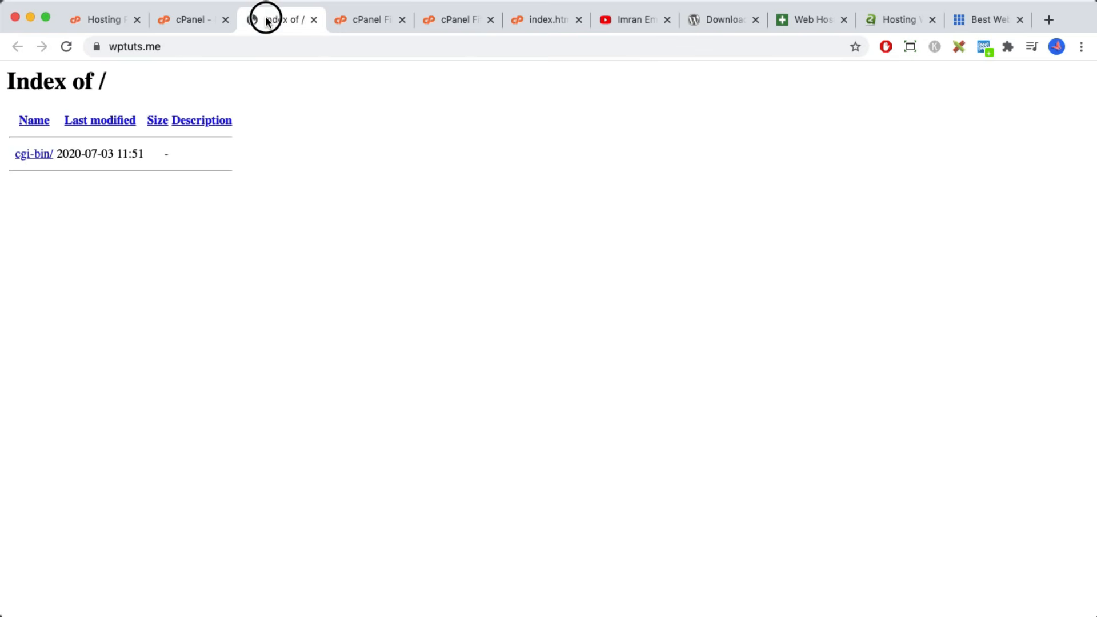
pyautogui.click(67, 46)
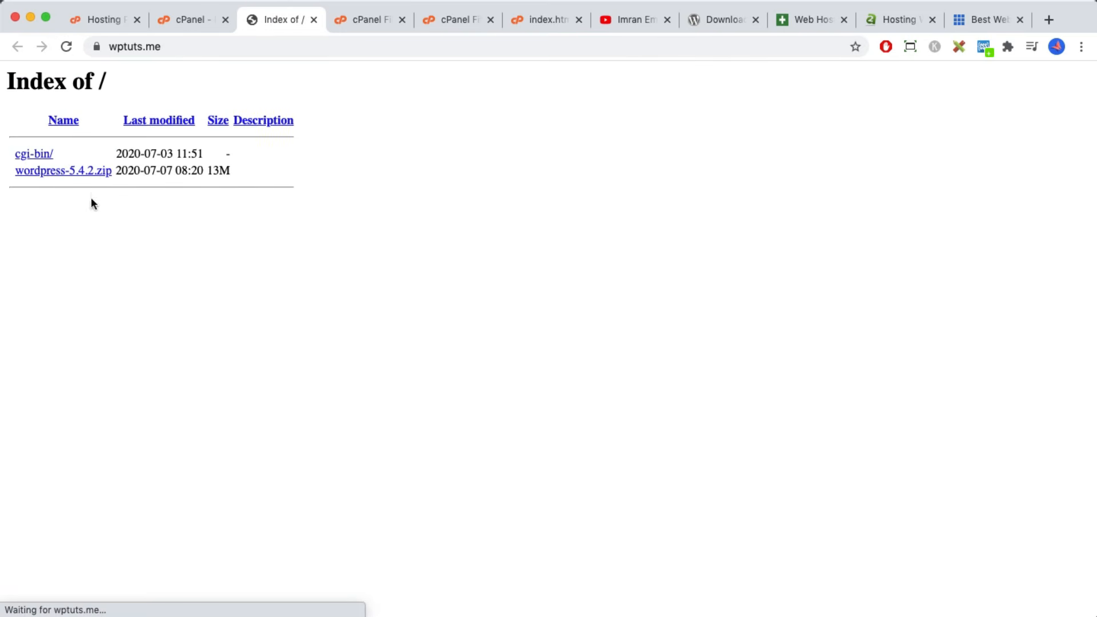
pyautogui.click(461, 20)
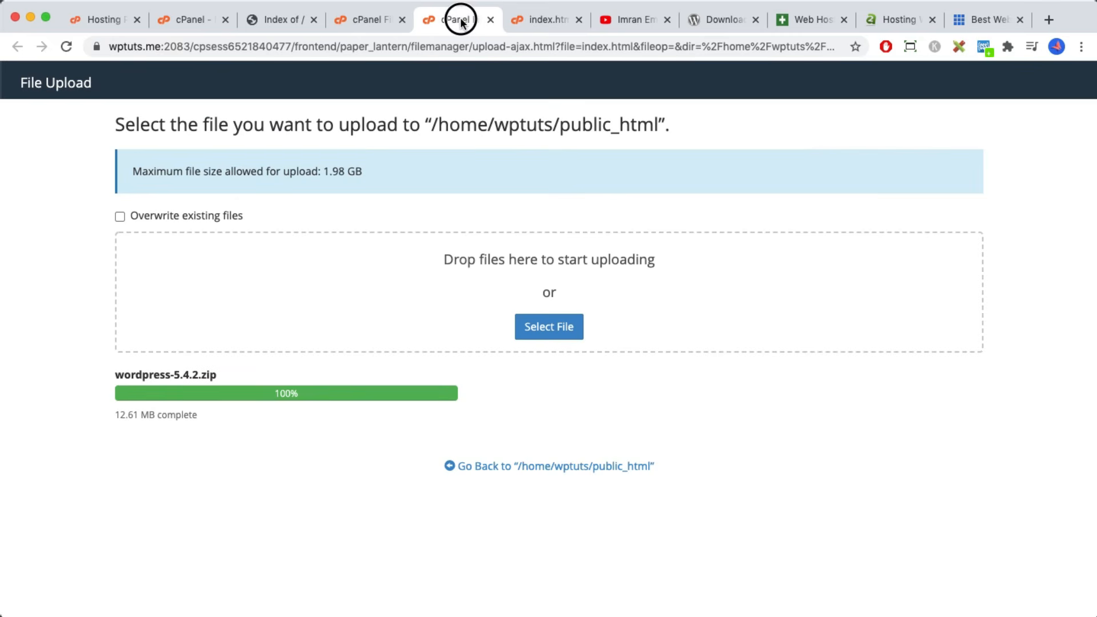
pyautogui.click(490, 19)
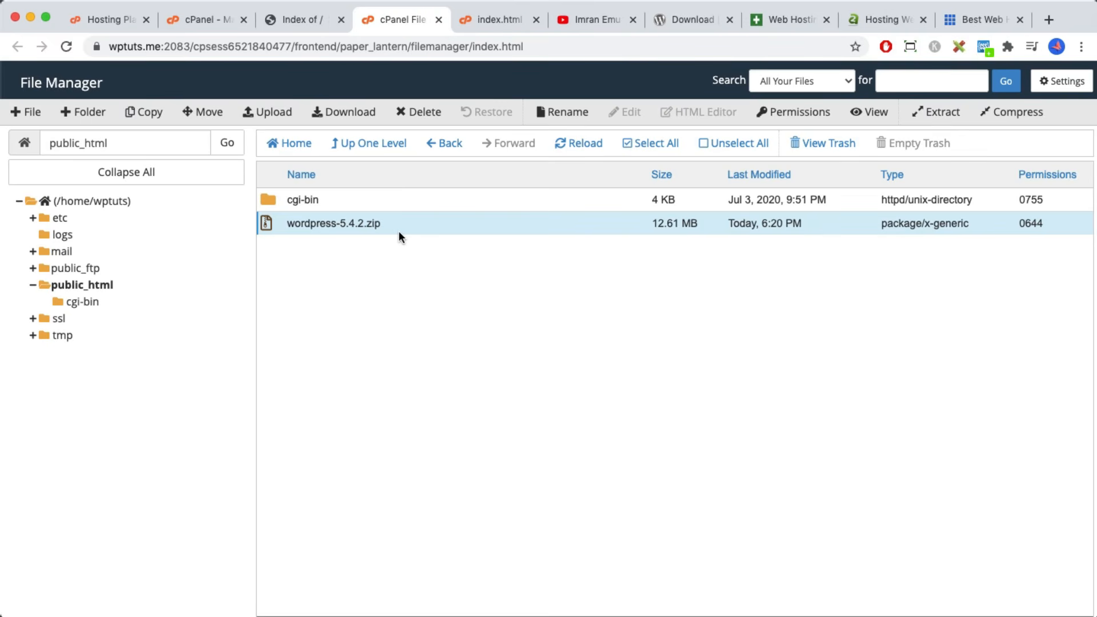
# Extract wordpress-5.4.2.zip into /public_html and dismiss the extraction results
pyautogui.click(308, 225)
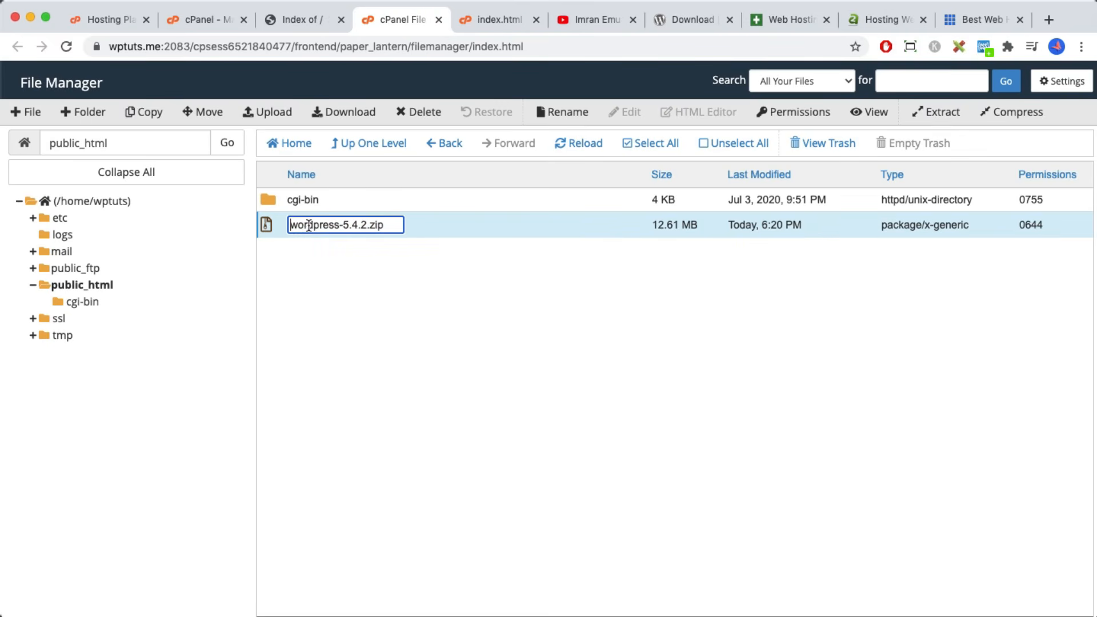
pyautogui.click(937, 113)
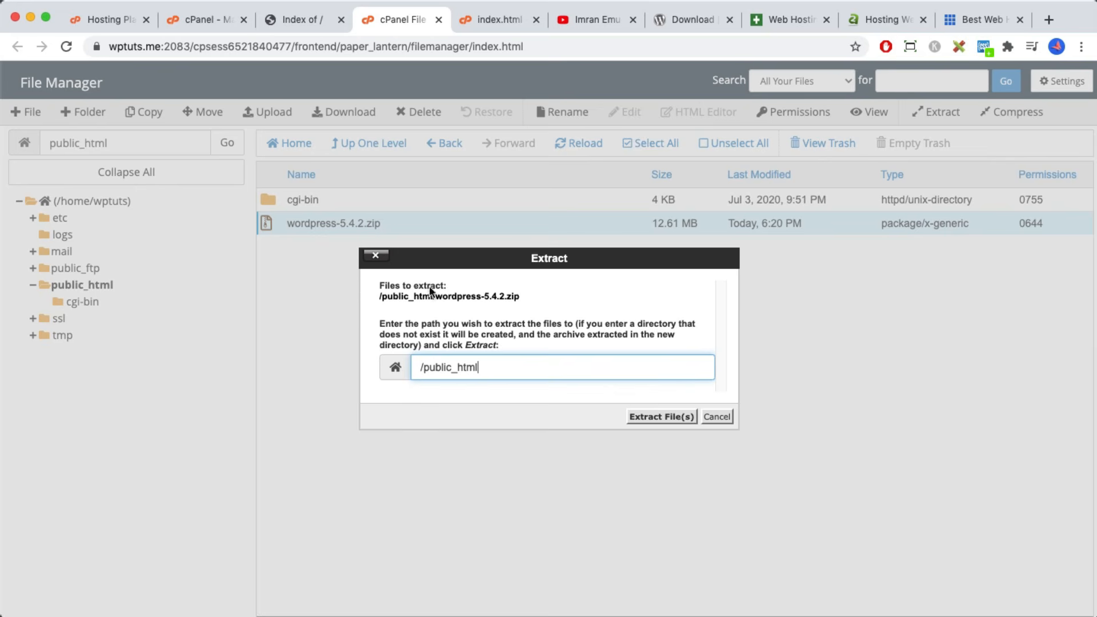
pyautogui.moveTo(500, 263); pyautogui.dragTo(504, 233)
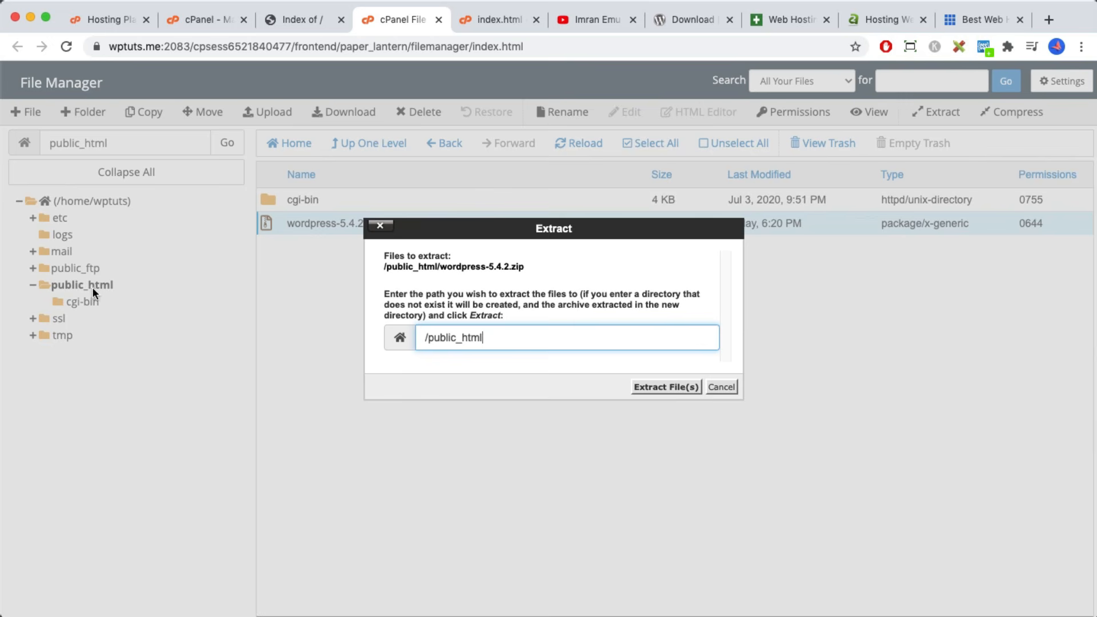
pyautogui.click(666, 388)
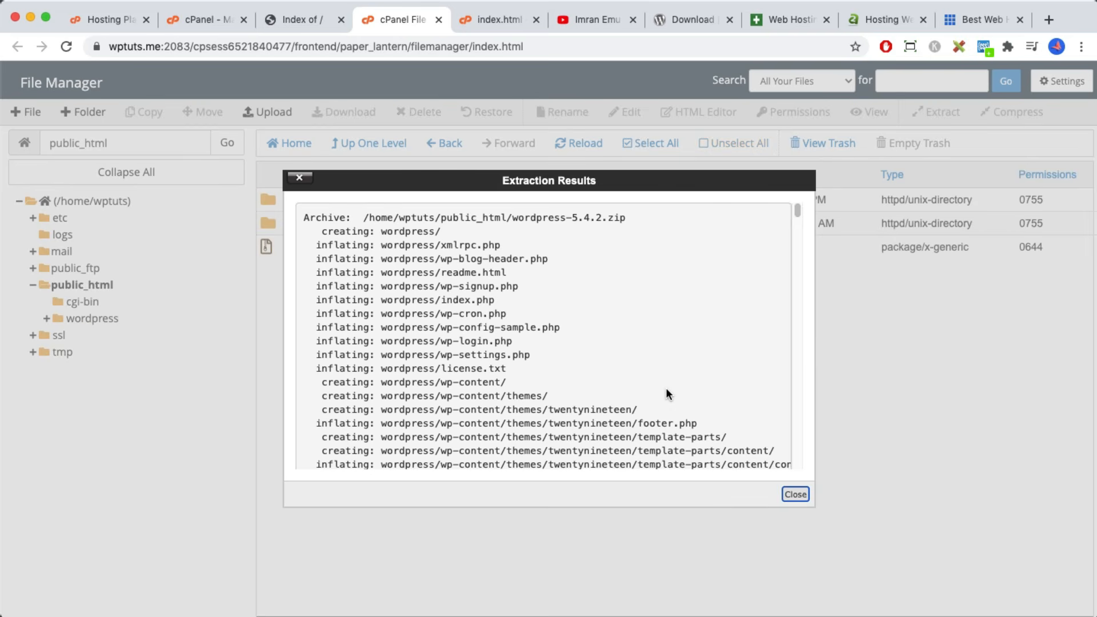
pyautogui.click(795, 494)
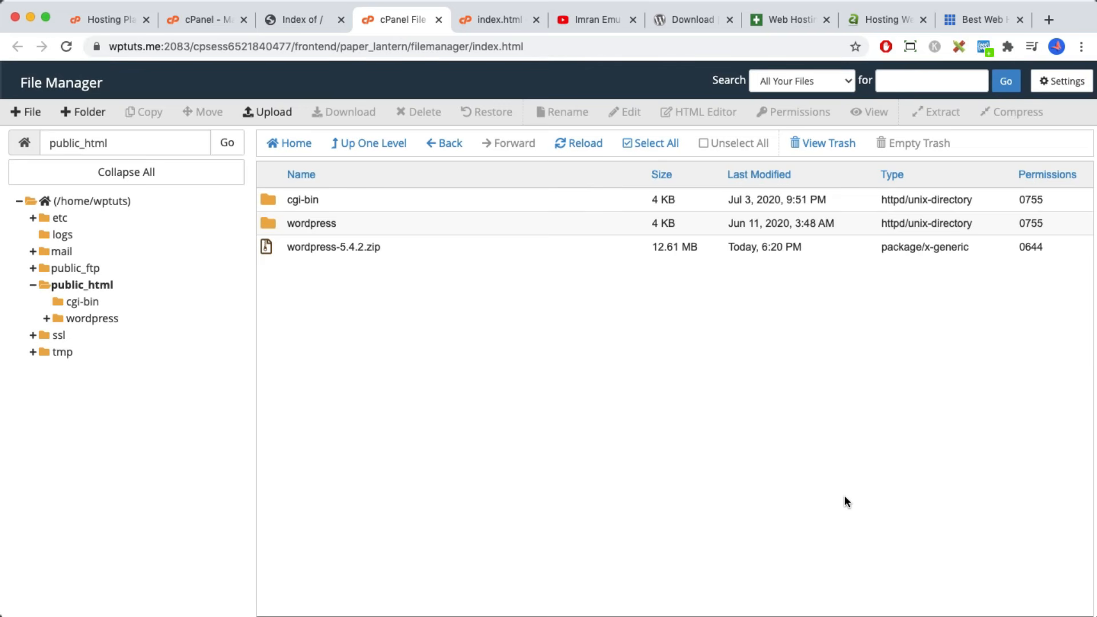
# Open the extracted wordpress folder in public_html and examine its files and subfolders
pyautogui.click(342, 252)
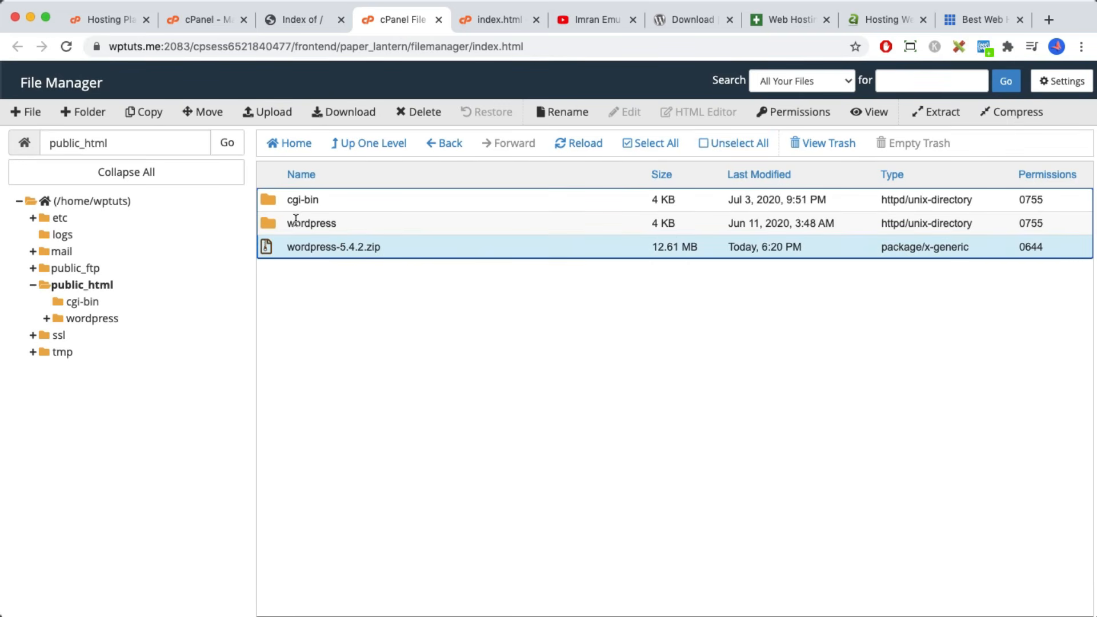
pyautogui.click(269, 223)
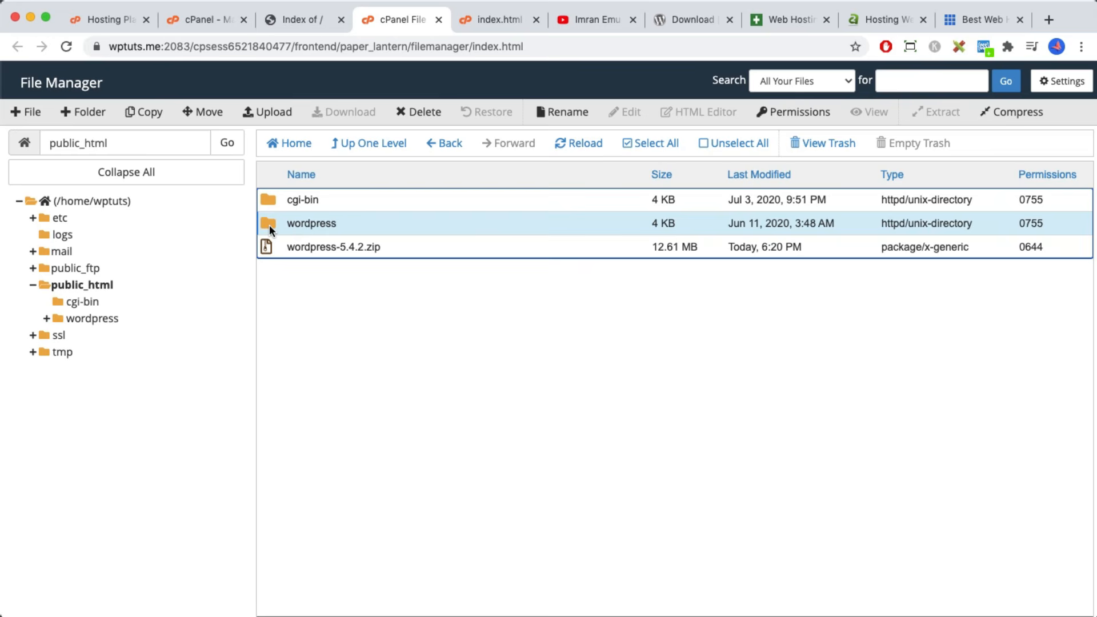
pyautogui.doubleClick(269, 224)
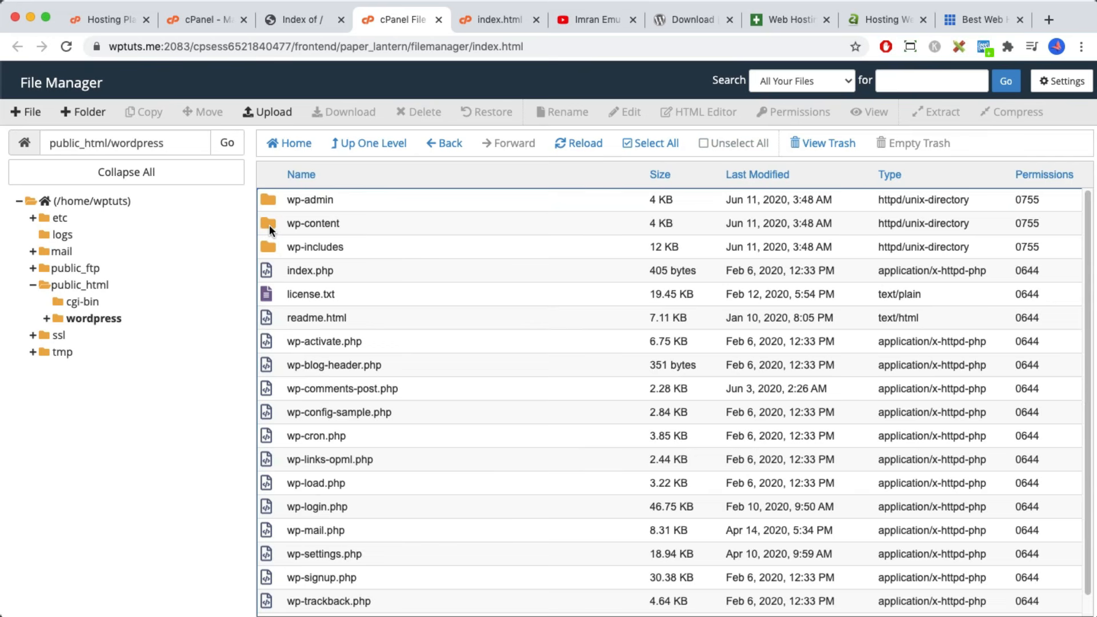
pyautogui.scroll(-1, 340, 316)
pyautogui.scroll(1, 343, 326)
pyautogui.scroll(-1, 346, 334)
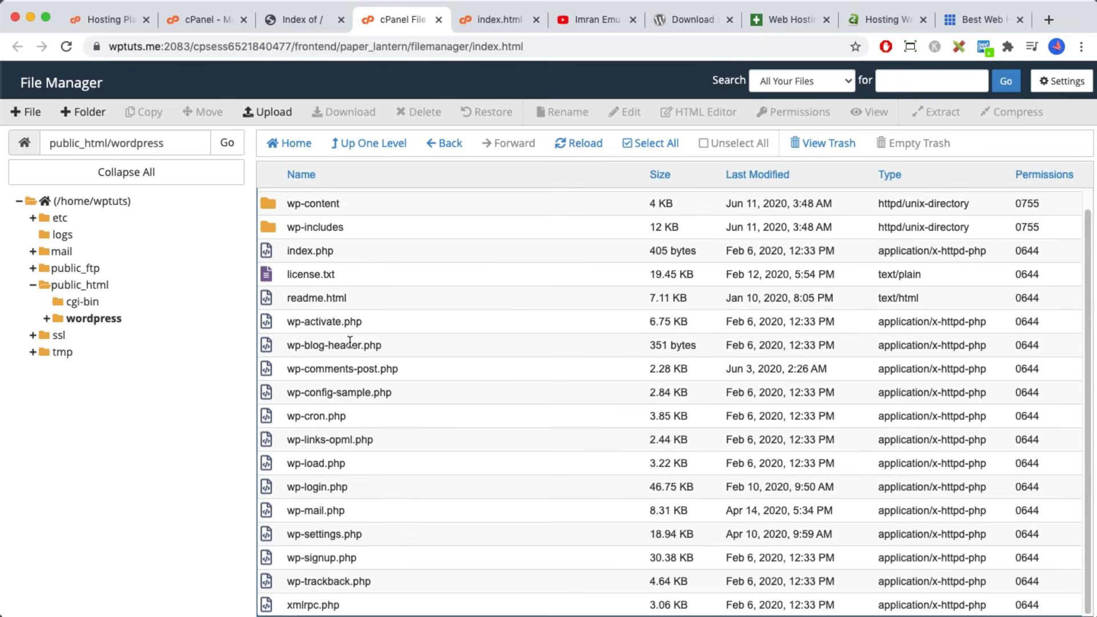
pyautogui.scroll(1, 350, 341)
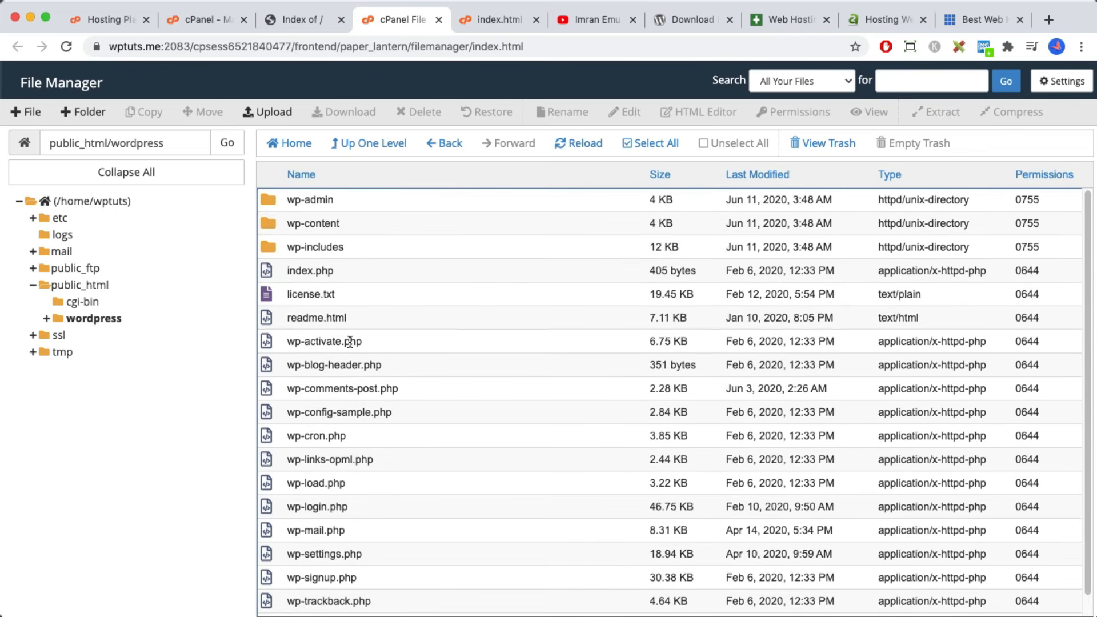
# Check the upload page for public_html/wordpress, and compare the wordpress folder's contents with those of its parent public_html
pyautogui.click(268, 116)
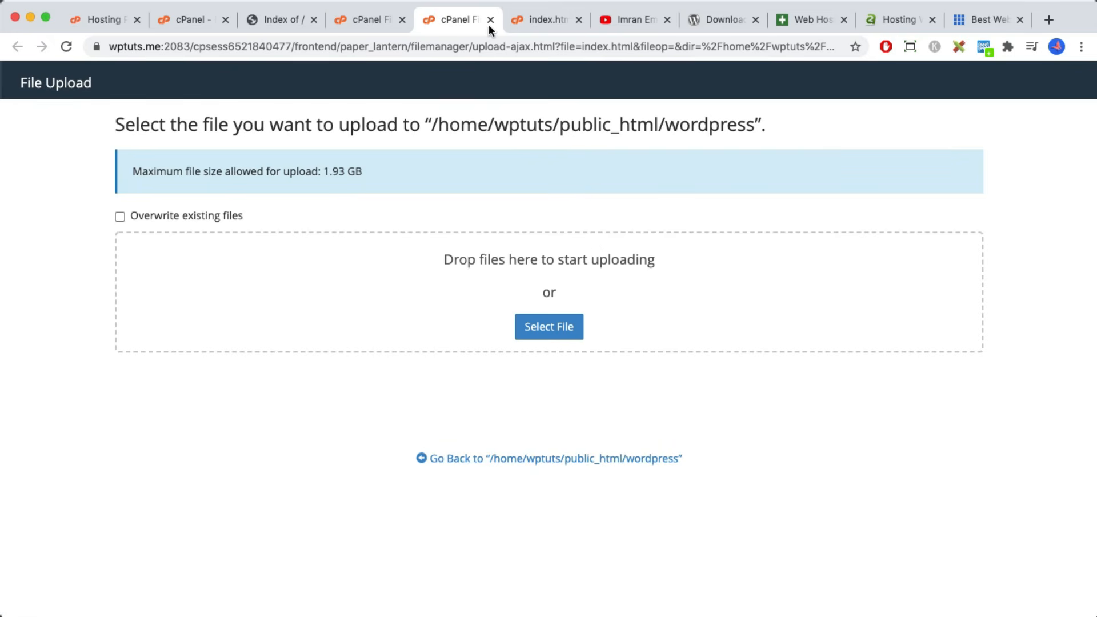
pyautogui.click(490, 21)
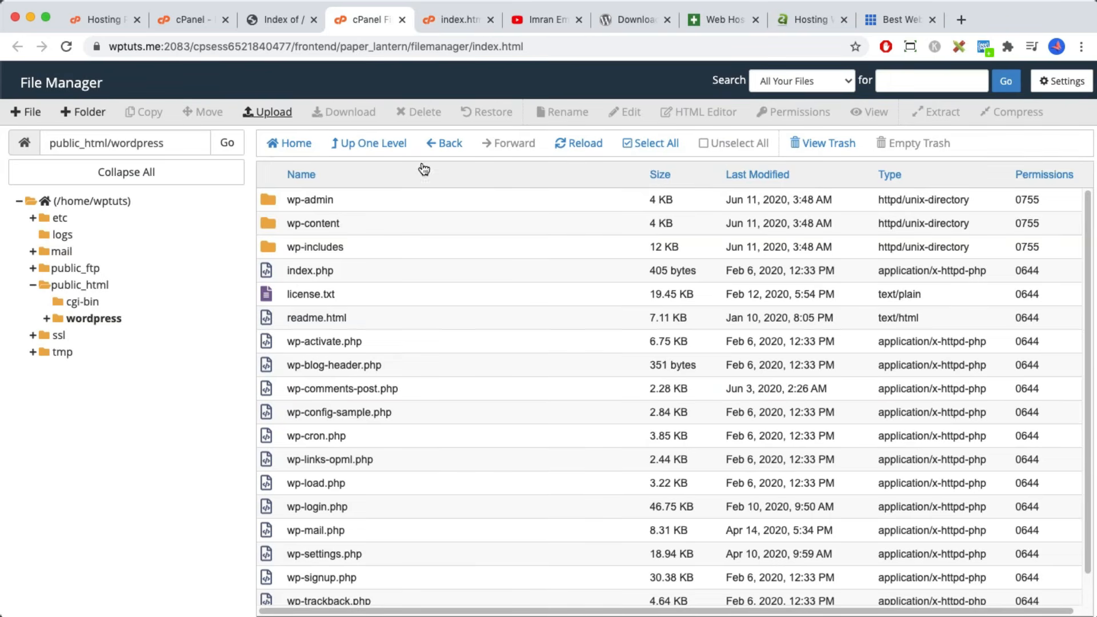
pyautogui.click(368, 144)
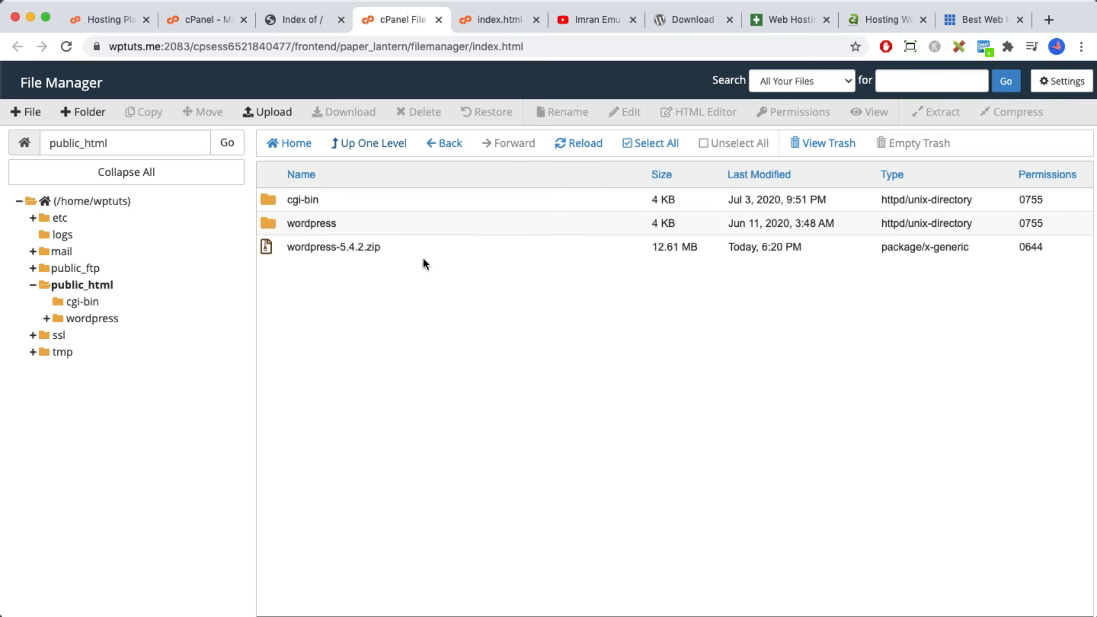
pyautogui.click(272, 223)
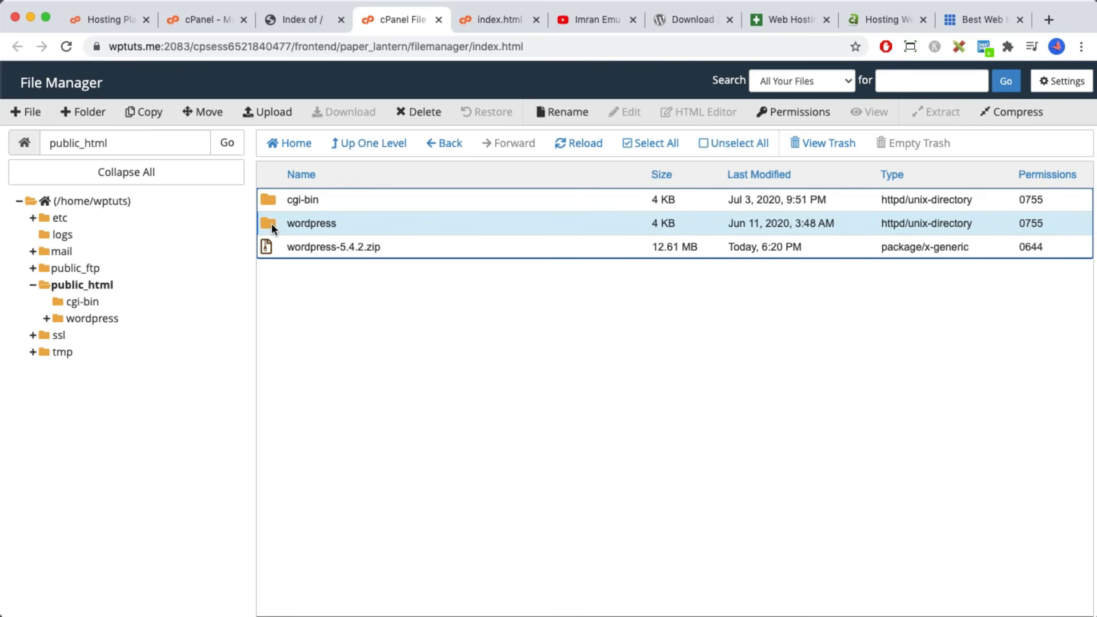
pyautogui.doubleClick(272, 223)
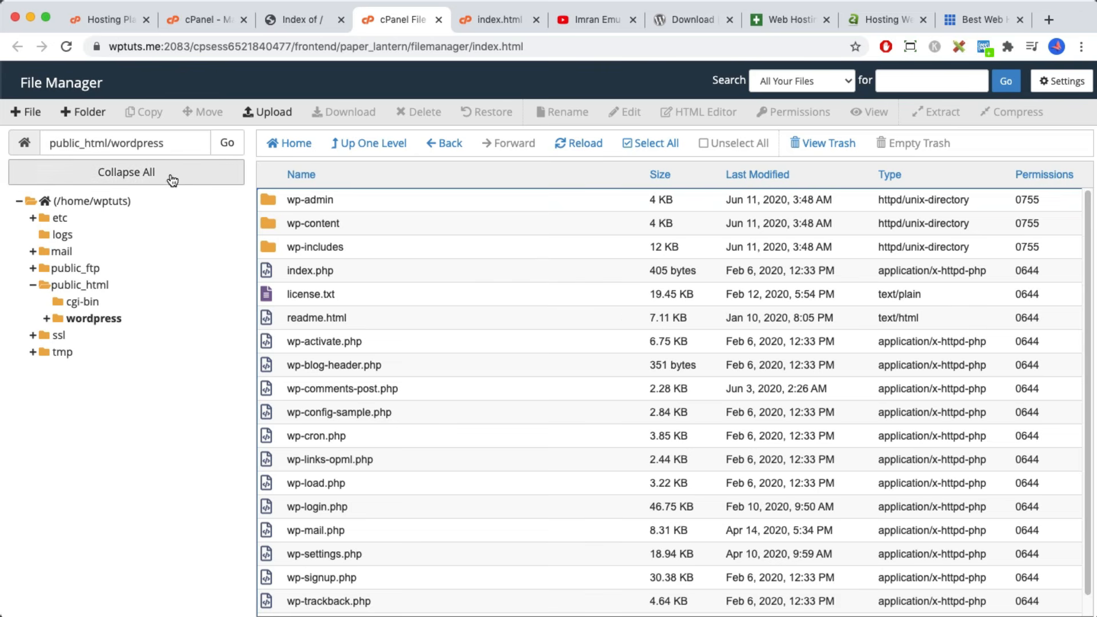
pyautogui.moveTo(111, 143); pyautogui.dragTo(171, 143)
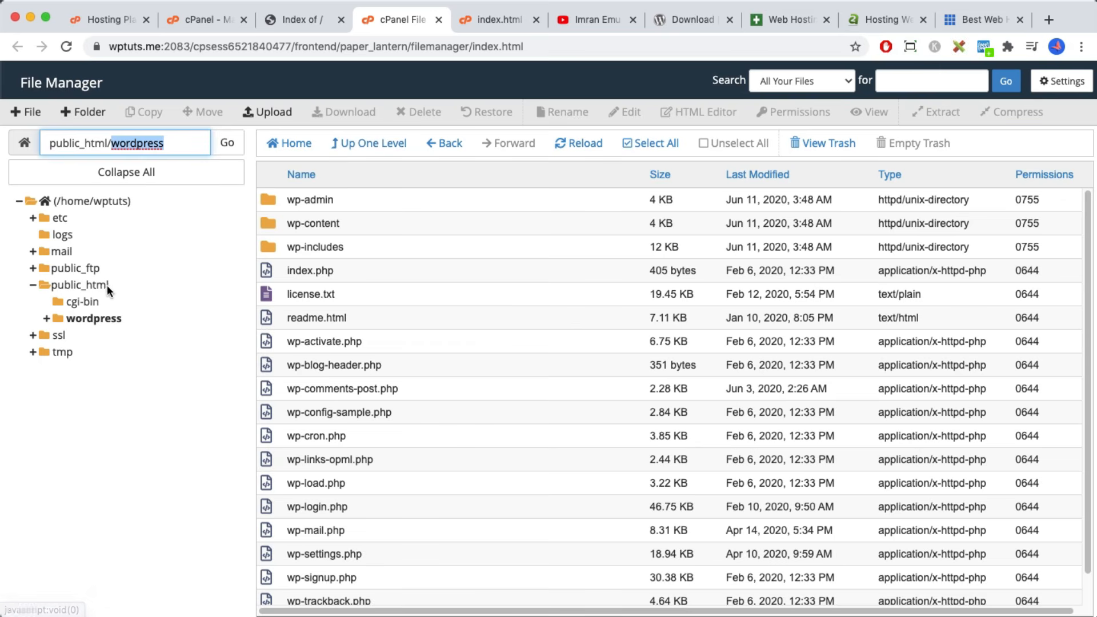
pyautogui.click(83, 284)
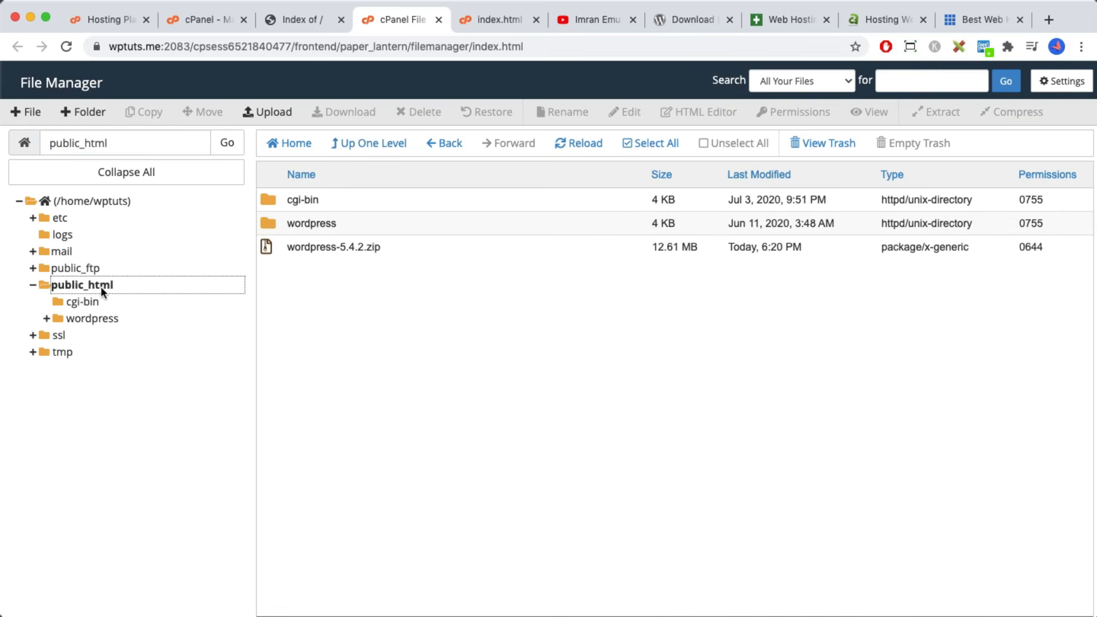
# Move all files and folders from public_html/wordpress up into public_html
pyautogui.doubleClick(270, 224)
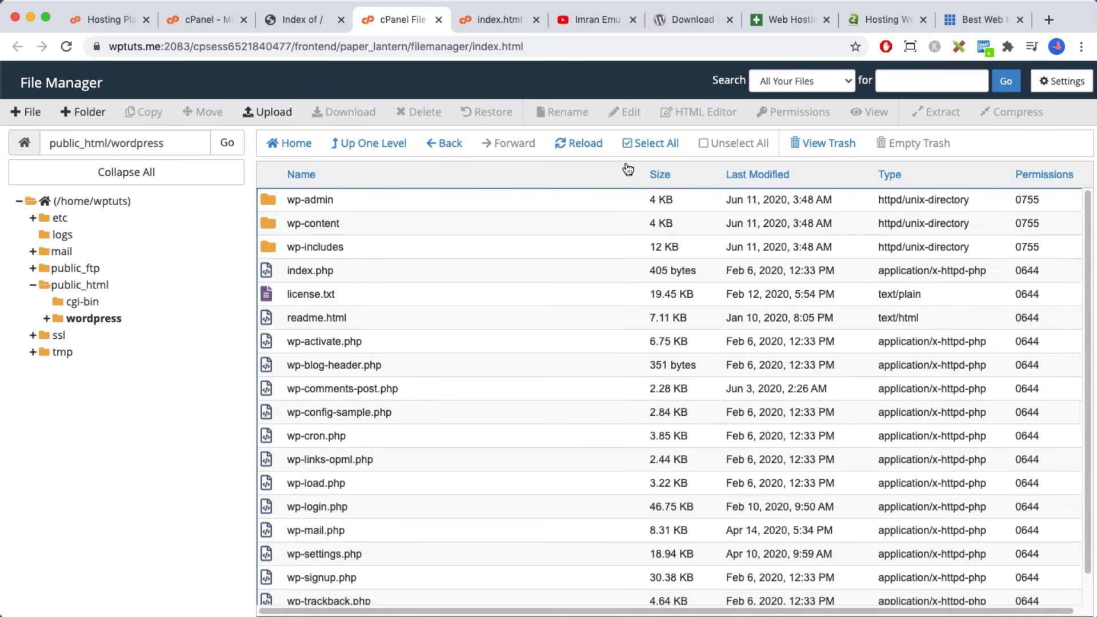
pyautogui.click(653, 147)
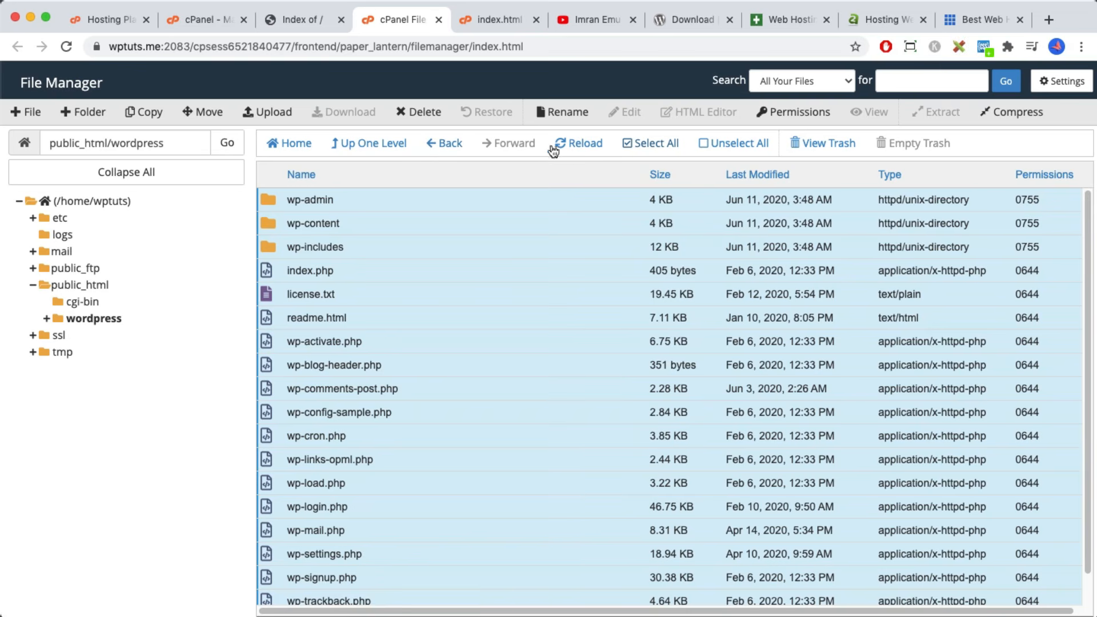
pyautogui.click(202, 114)
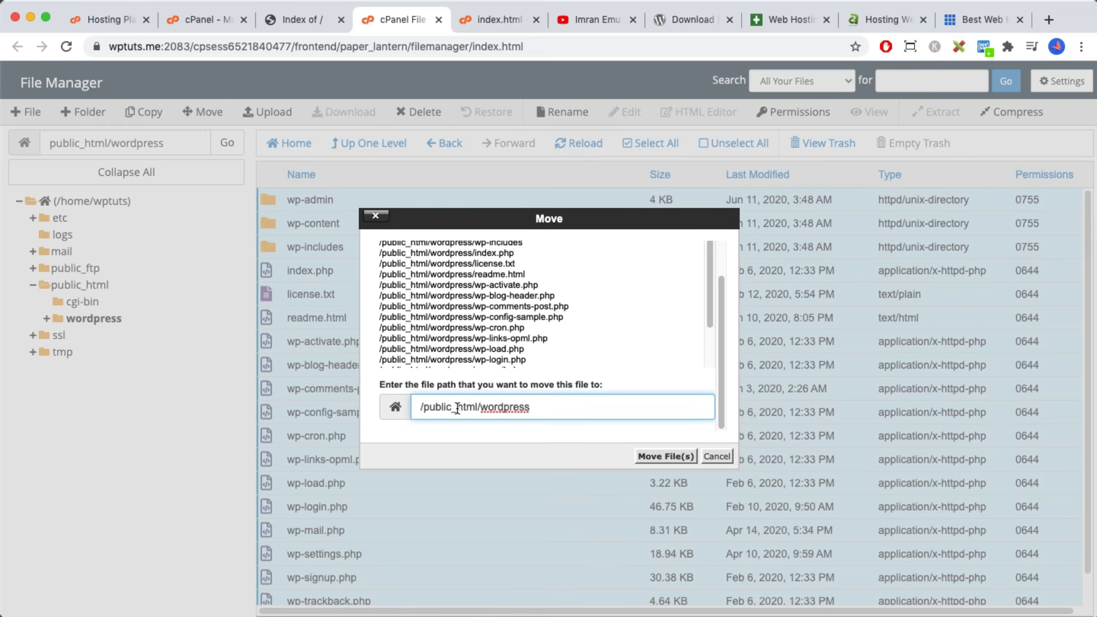
pyautogui.moveTo(480, 408); pyautogui.dragTo(544, 408)
pyautogui.press('BackSpace')
pyautogui.press('BackSpace')
pyautogui.click(666, 456)
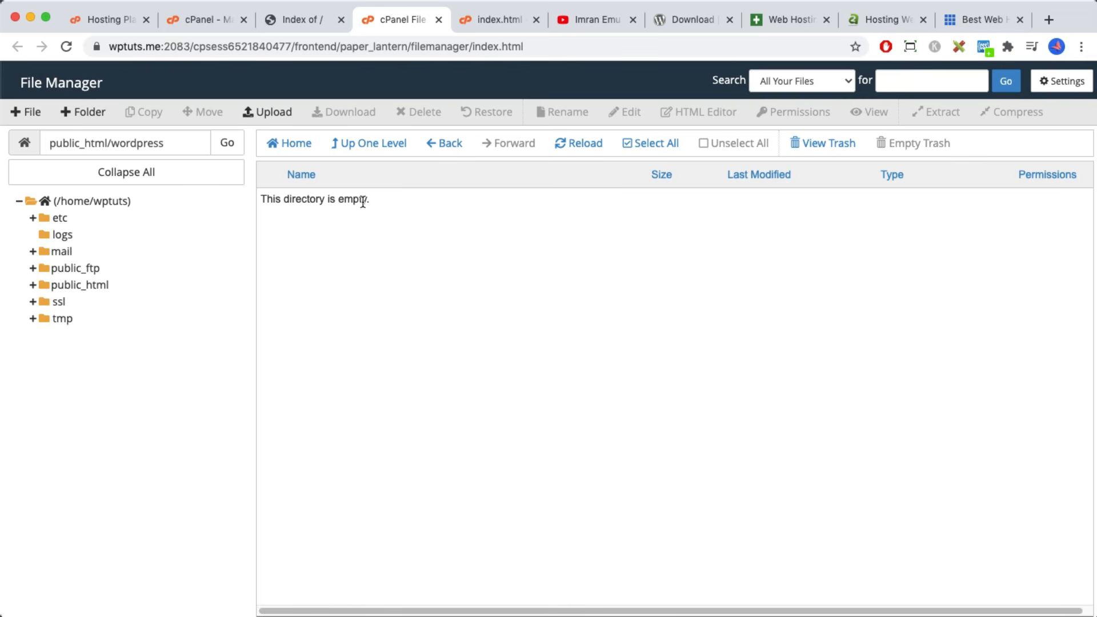
# Return to public_html, check the moved WordPress files, and delete wordpress-5.4.2.zip
pyautogui.click(374, 147)
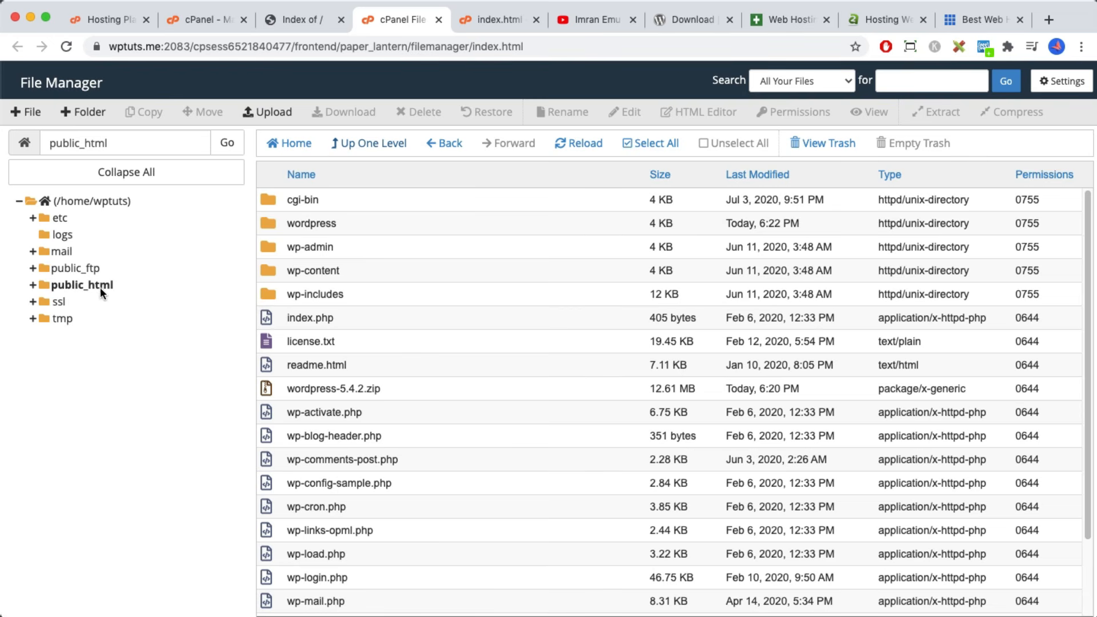
pyautogui.scroll(-3, 355, 301)
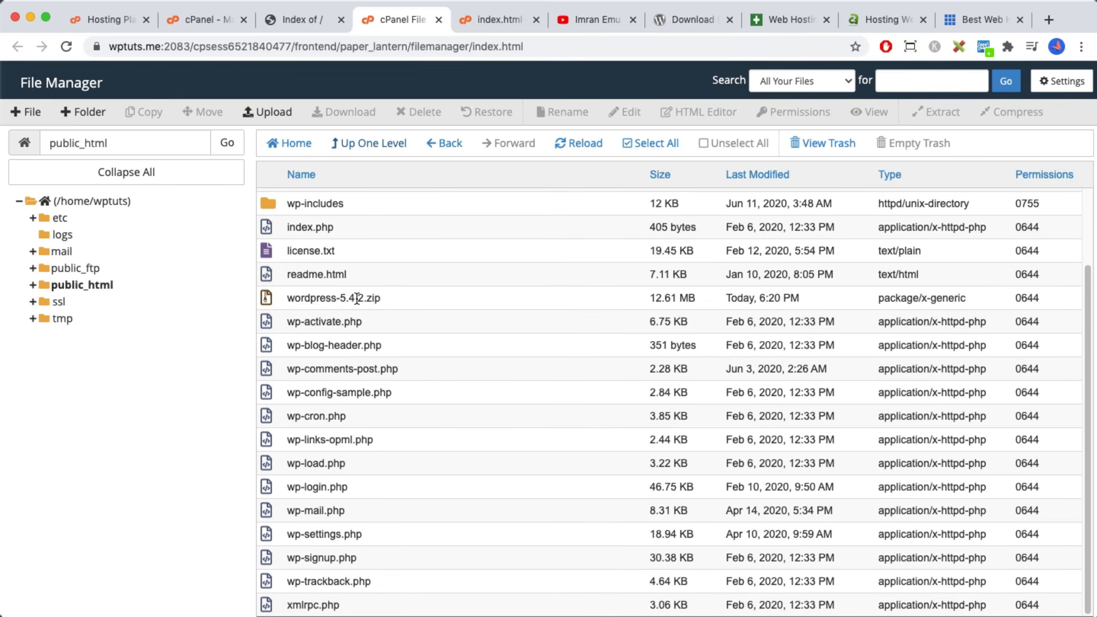
pyautogui.scroll(3, 357, 300)
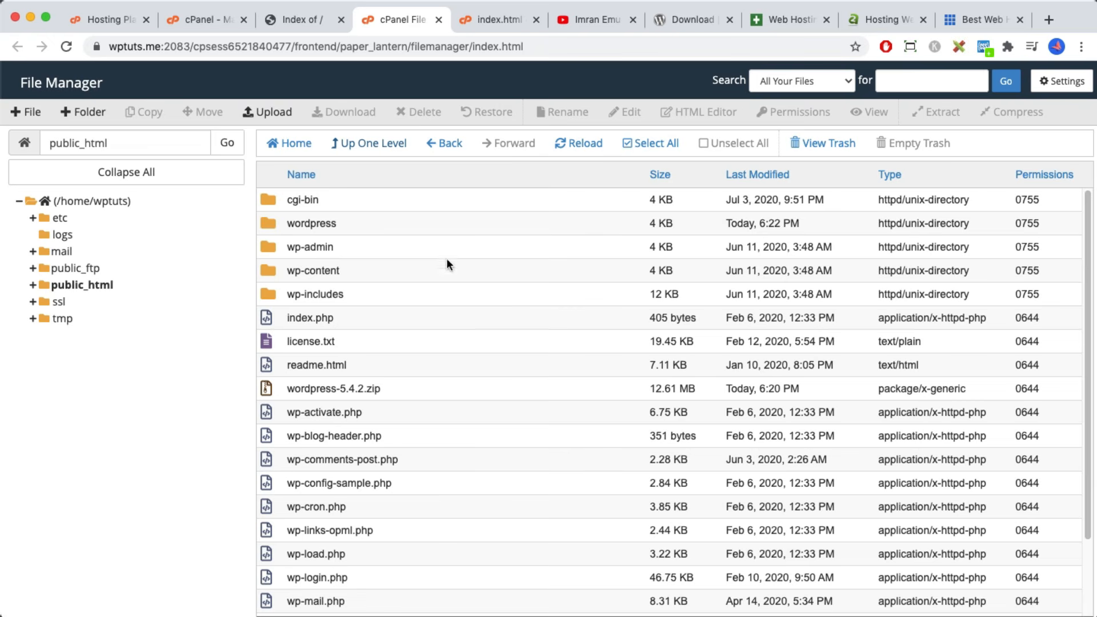
pyautogui.click(267, 390)
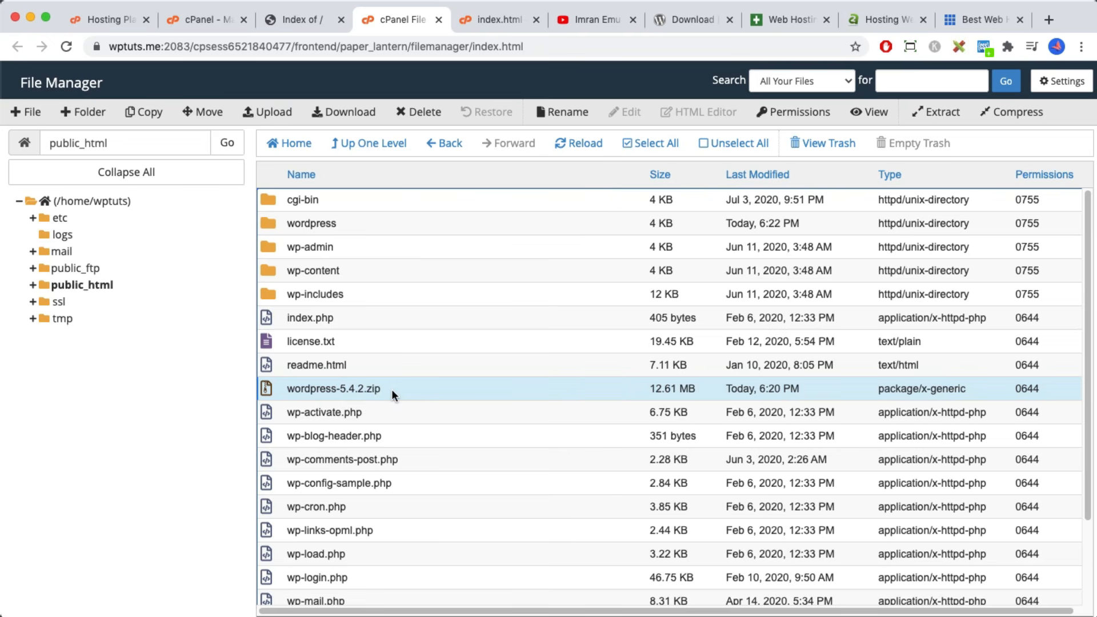
pyautogui.click(425, 114)
pyautogui.click(675, 388)
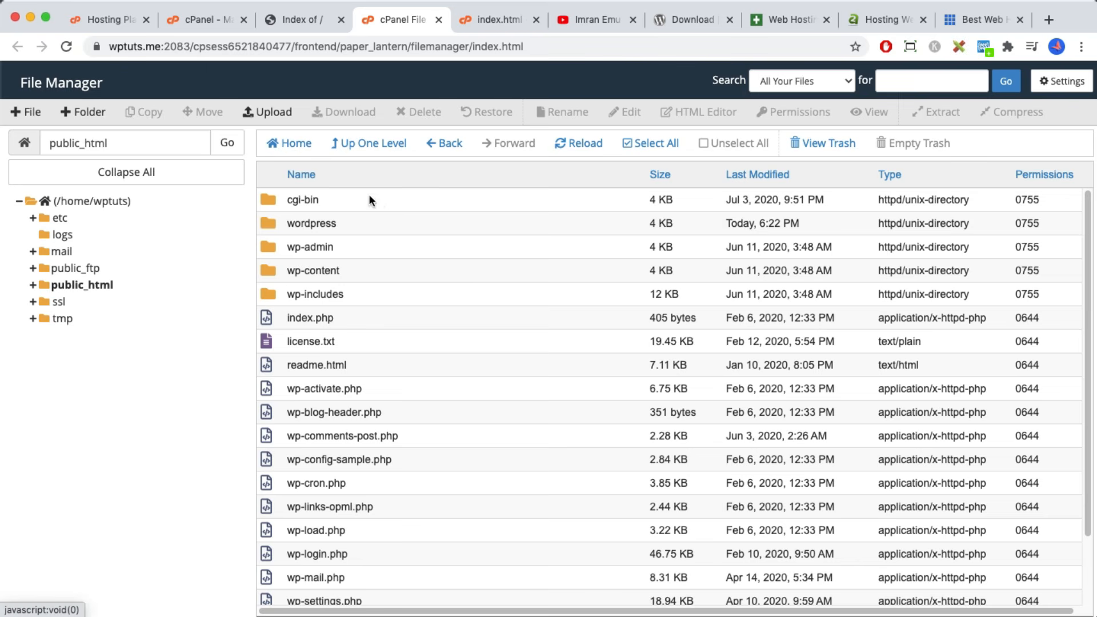
# Rename wp-config-sample.php in public_html to wp-config.php
pyautogui.scroll(-3, 394, 293)
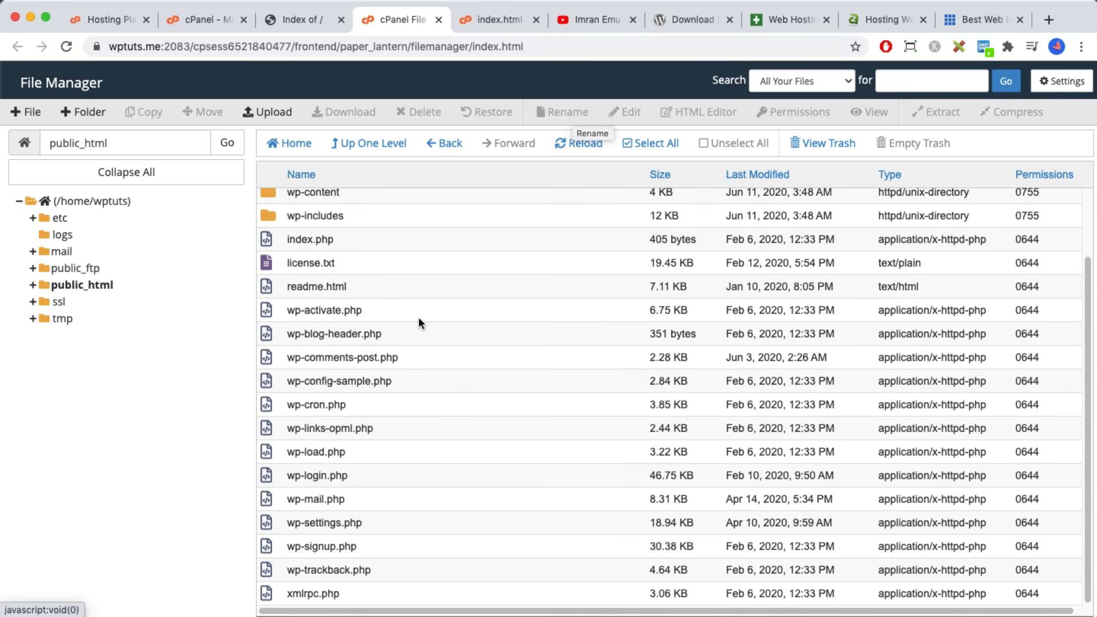
pyautogui.click(309, 387)
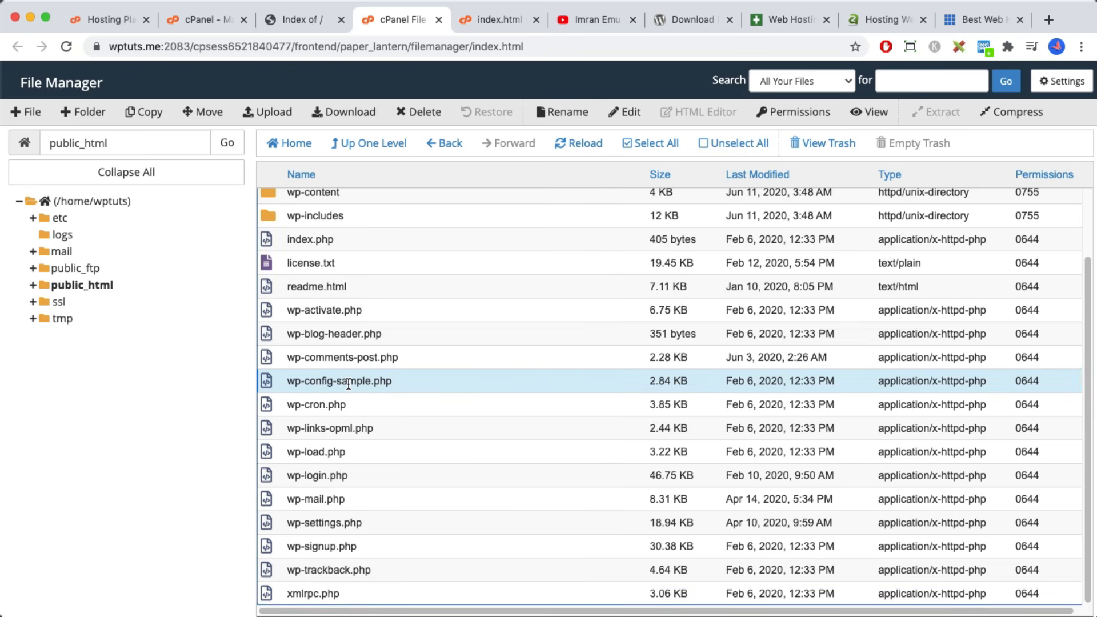
pyautogui.click(566, 114)
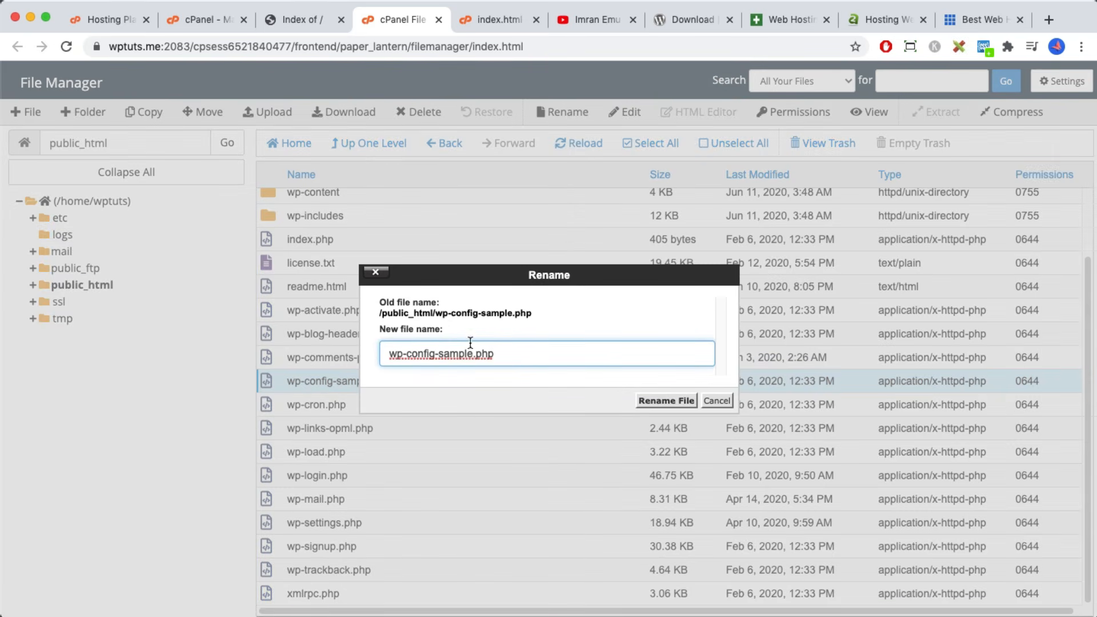
pyautogui.moveTo(438, 353); pyautogui.dragTo(473, 354)
pyautogui.press('BackSpace')
pyautogui.press('BackSpace')
pyautogui.click(653, 399)
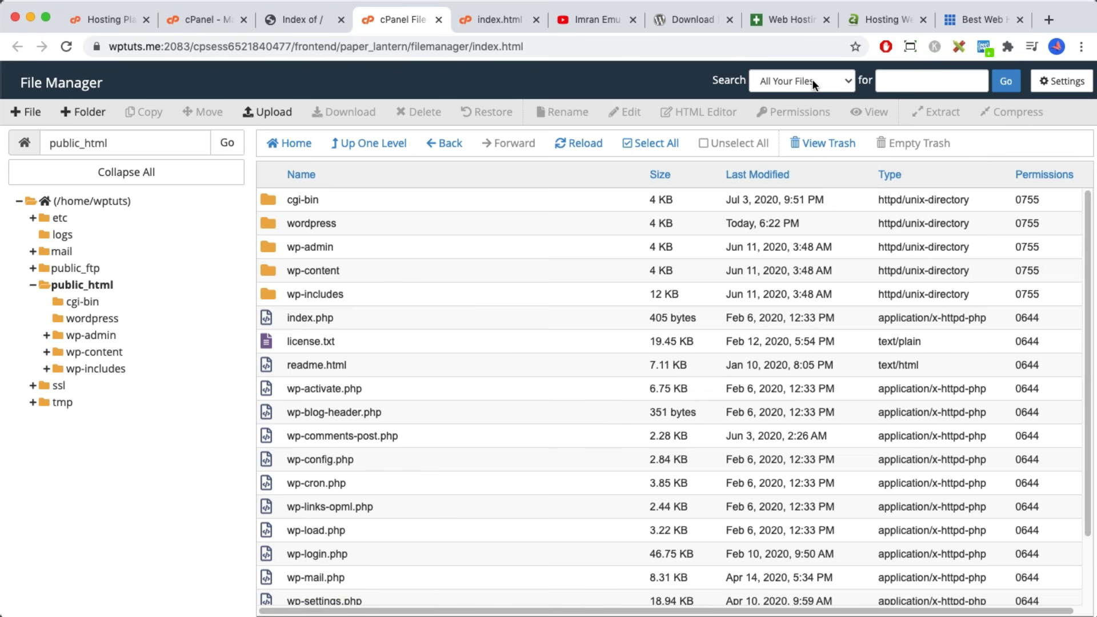
# Search only public_html for index.php and open the location of the /public_html/index.php result
pyautogui.scroll(-3, 471, 372)
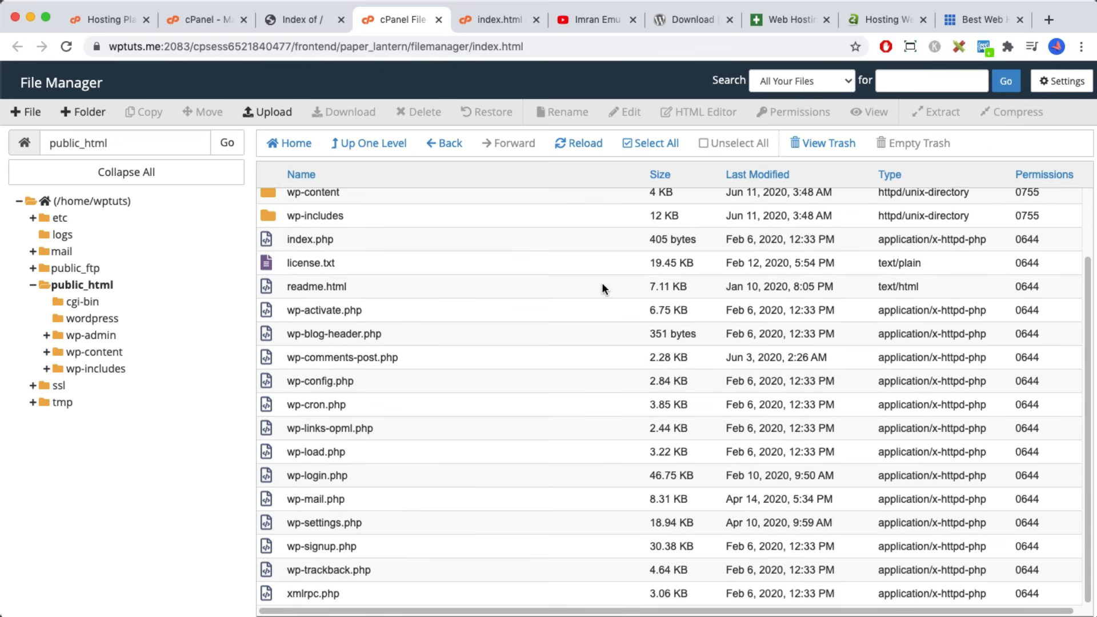
pyautogui.scroll(3, 403, 328)
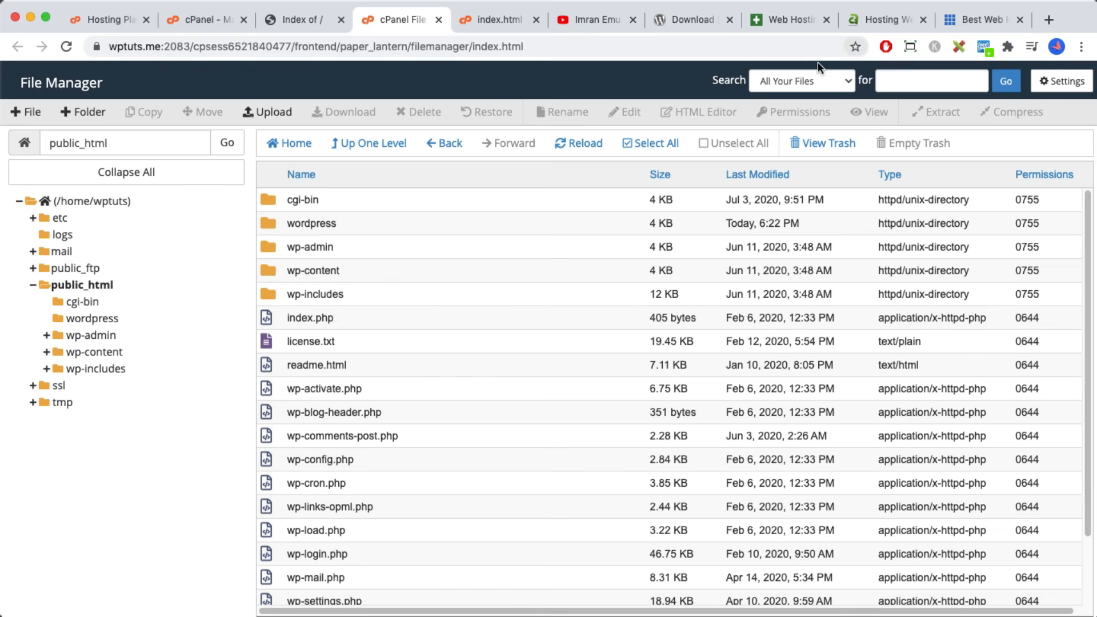
pyautogui.click(805, 81)
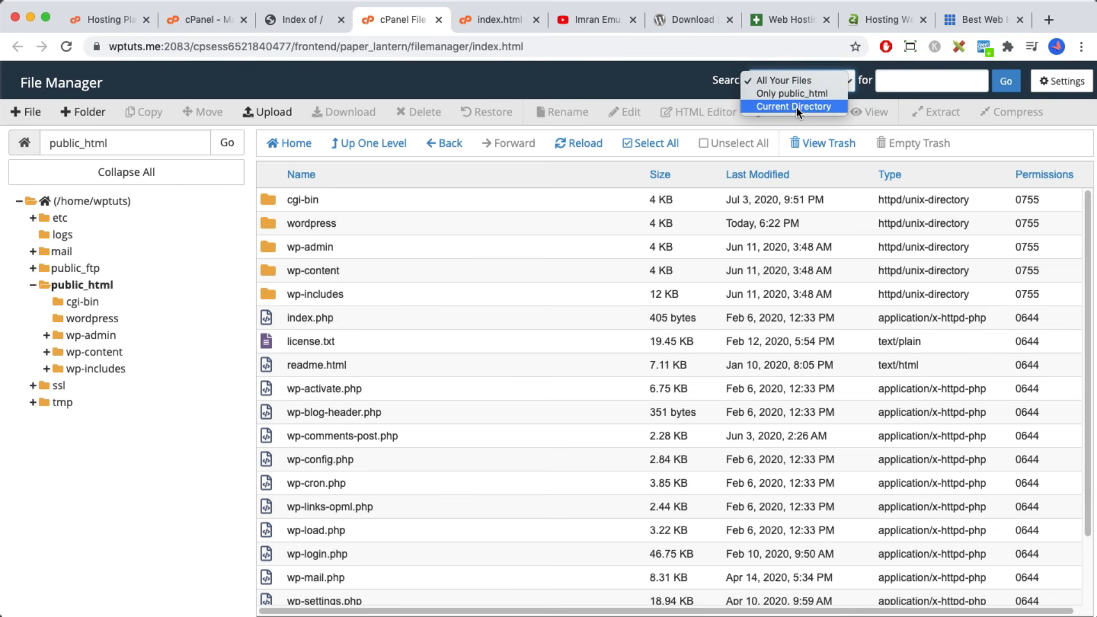
pyautogui.click(788, 94)
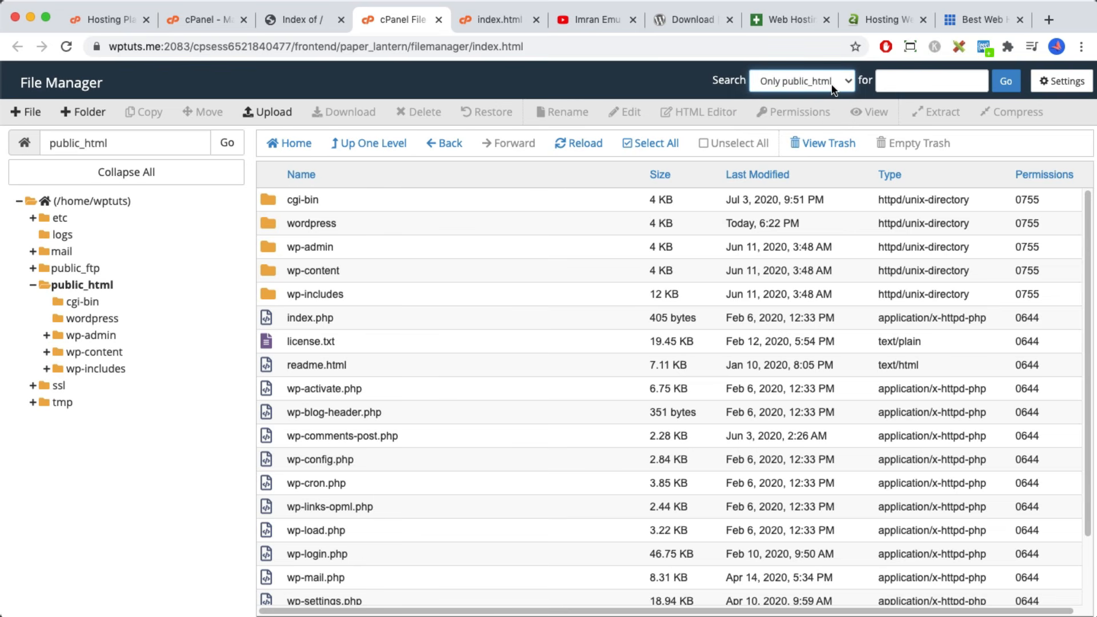
pyautogui.click(898, 83)
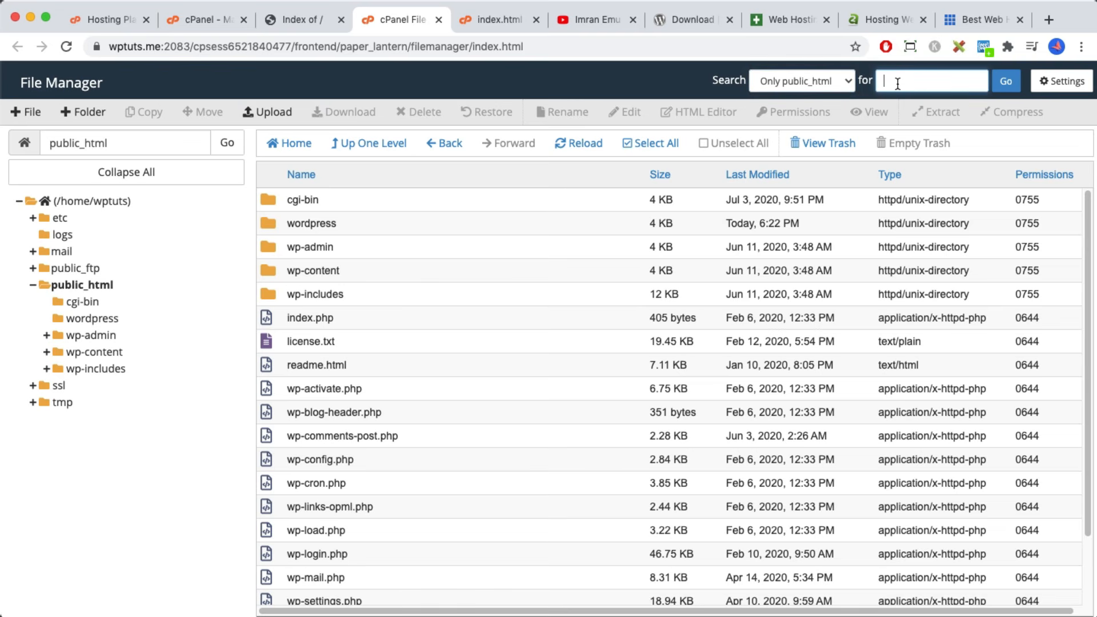
pyautogui.write('index.php')
pyautogui.click(1013, 79)
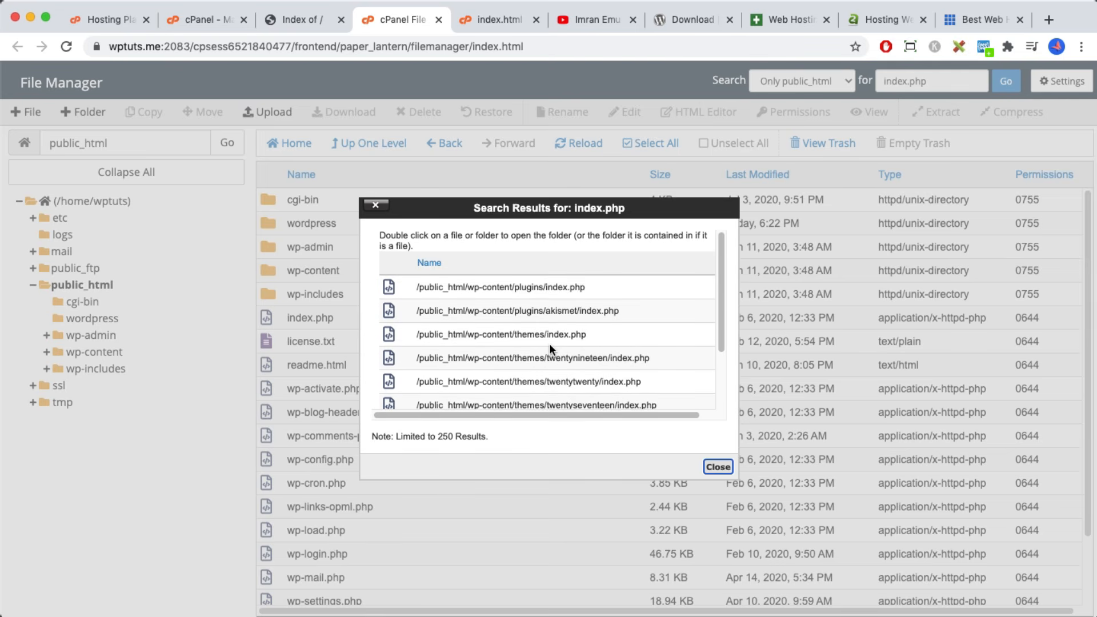
pyautogui.click(470, 285)
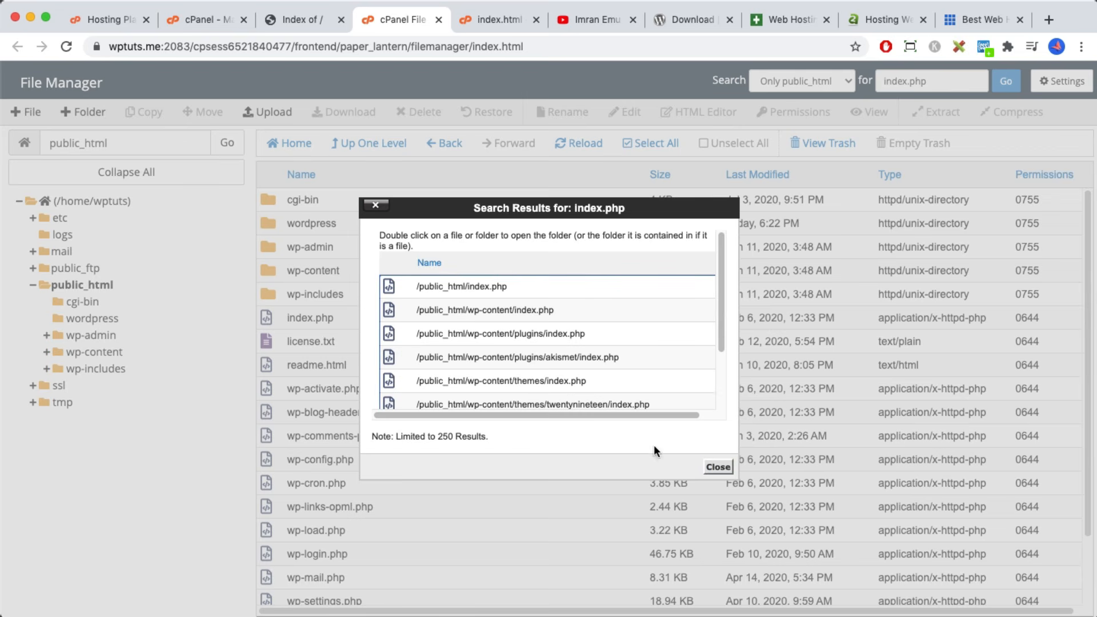
pyautogui.doubleClick(460, 287)
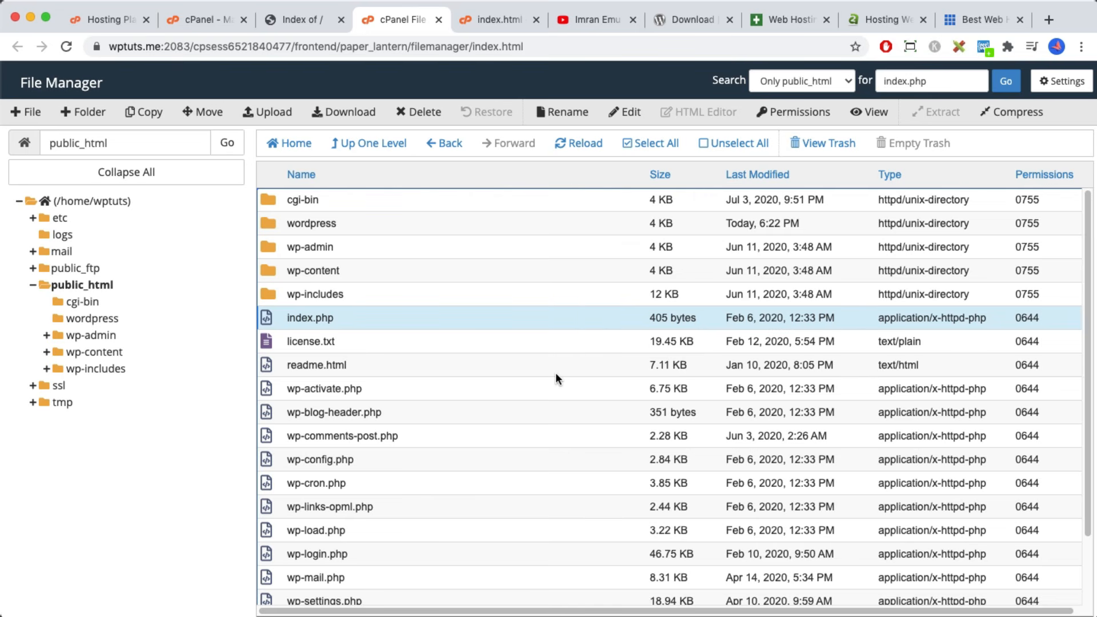
# Enable Show Hidden Files (dotfiles) in the preferences, review the public_html listing, and save the preferences again with that option on
pyautogui.scroll(-3, 560, 375)
pyautogui.scroll(3, 570, 372)
pyautogui.click(1061, 85)
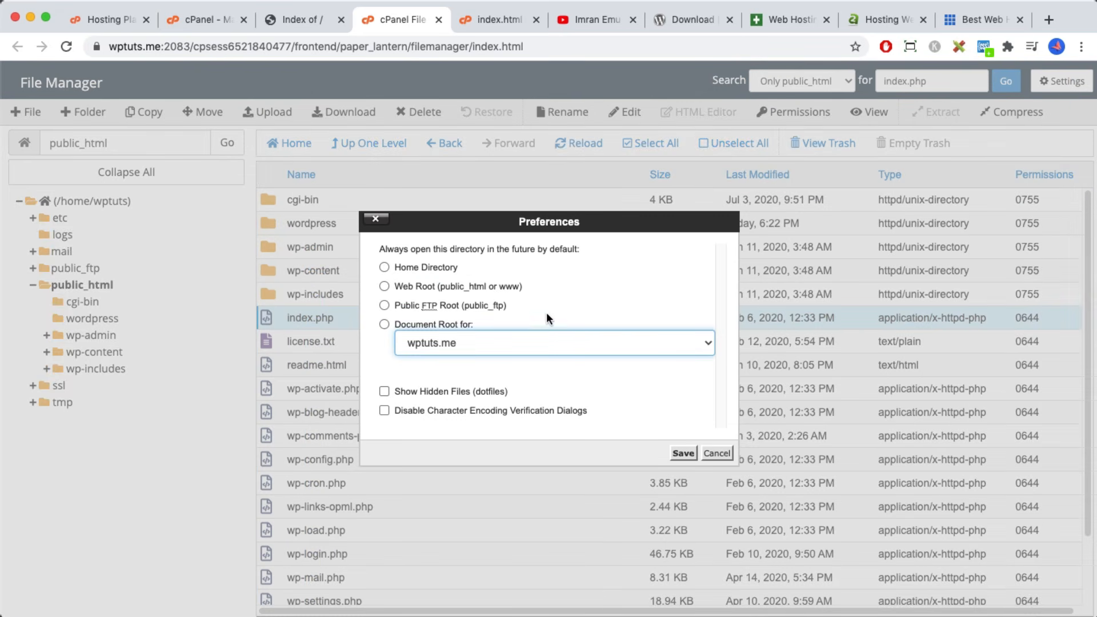
pyautogui.click(384, 391)
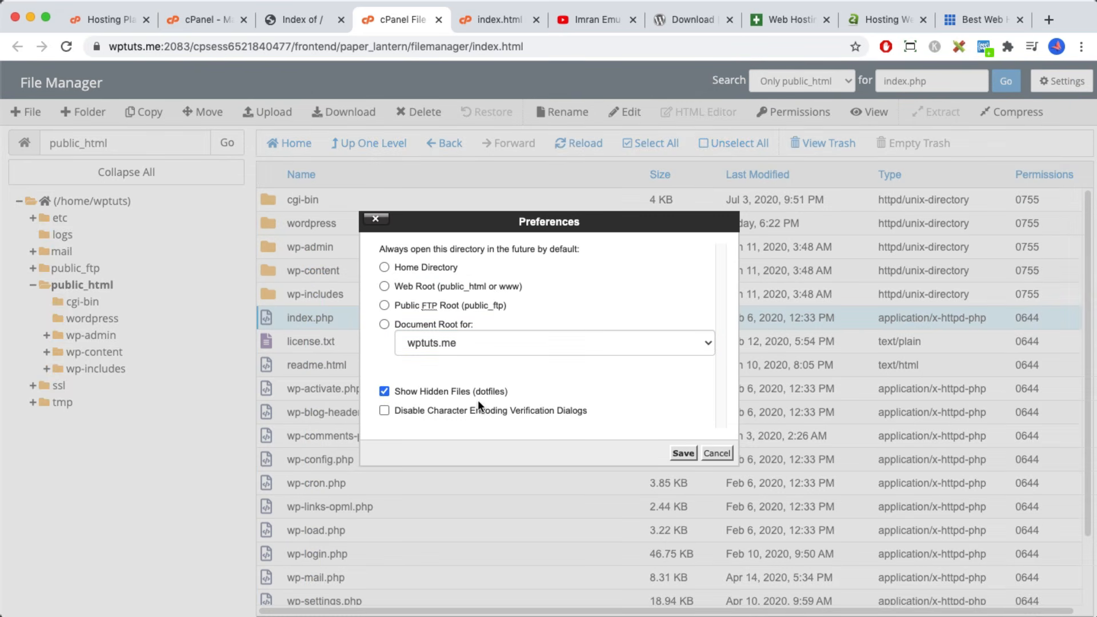
pyautogui.click(678, 455)
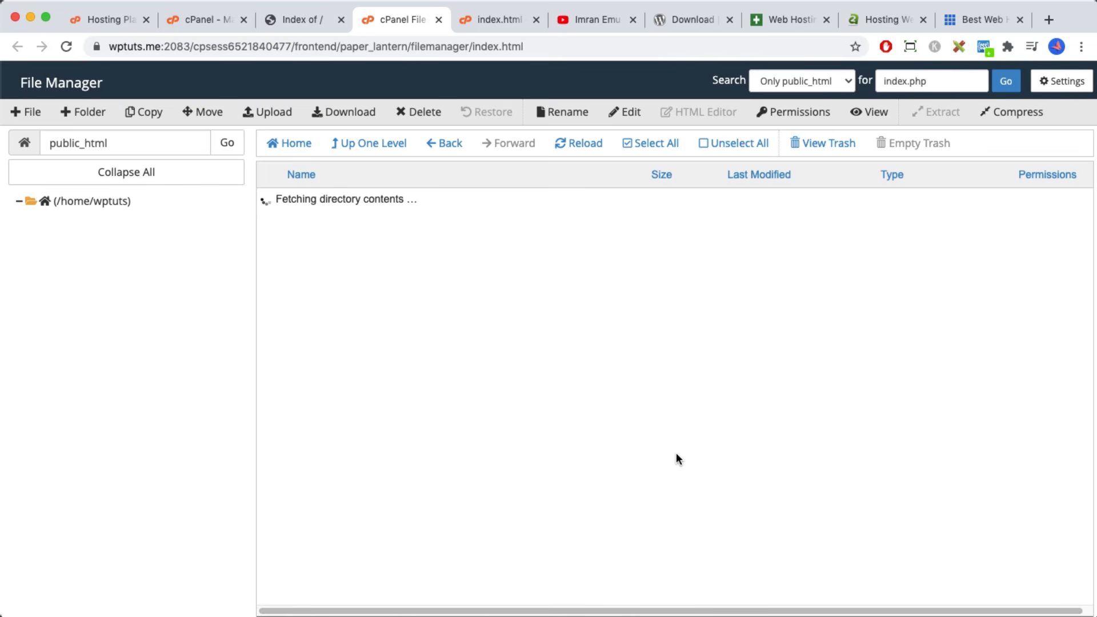
pyautogui.scroll(-3, 592, 415)
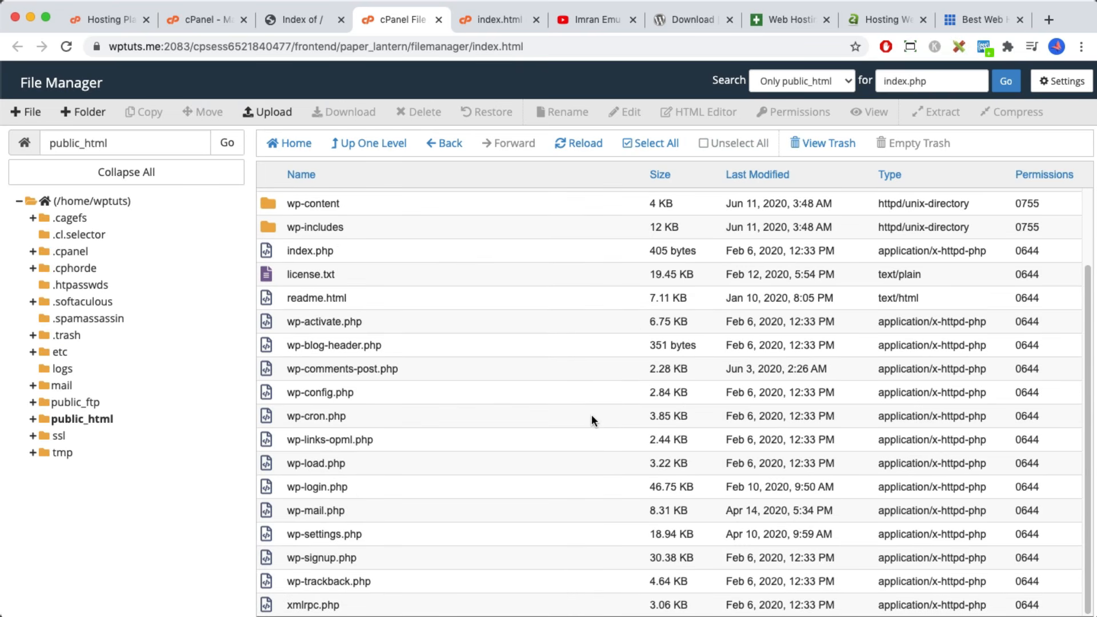
pyautogui.scroll(3, 479, 395)
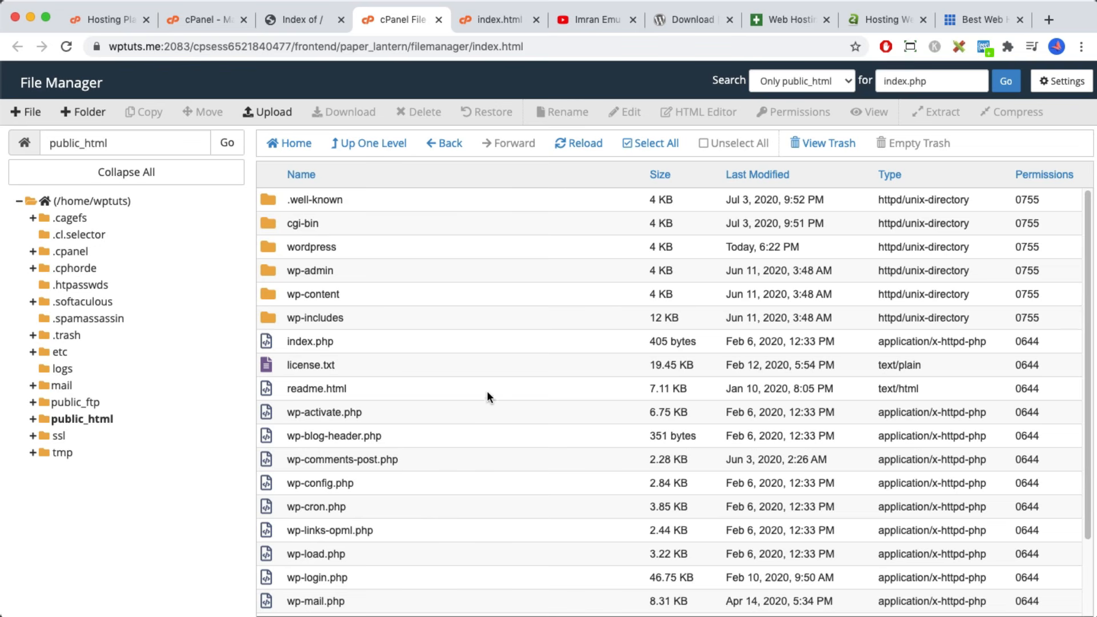
pyautogui.click(1068, 86)
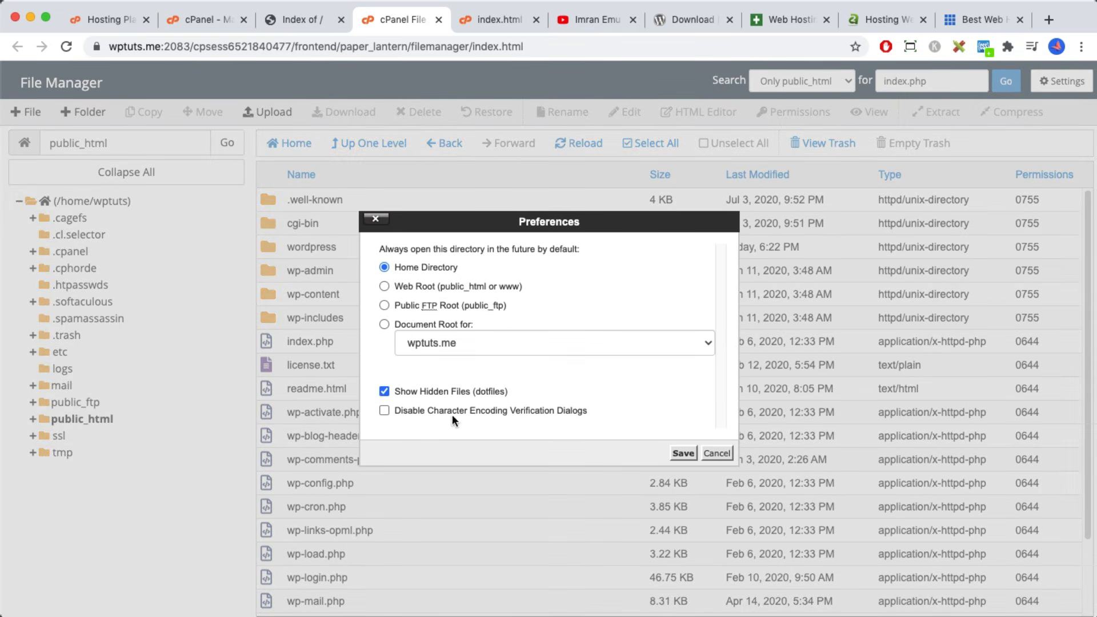
pyautogui.click(680, 454)
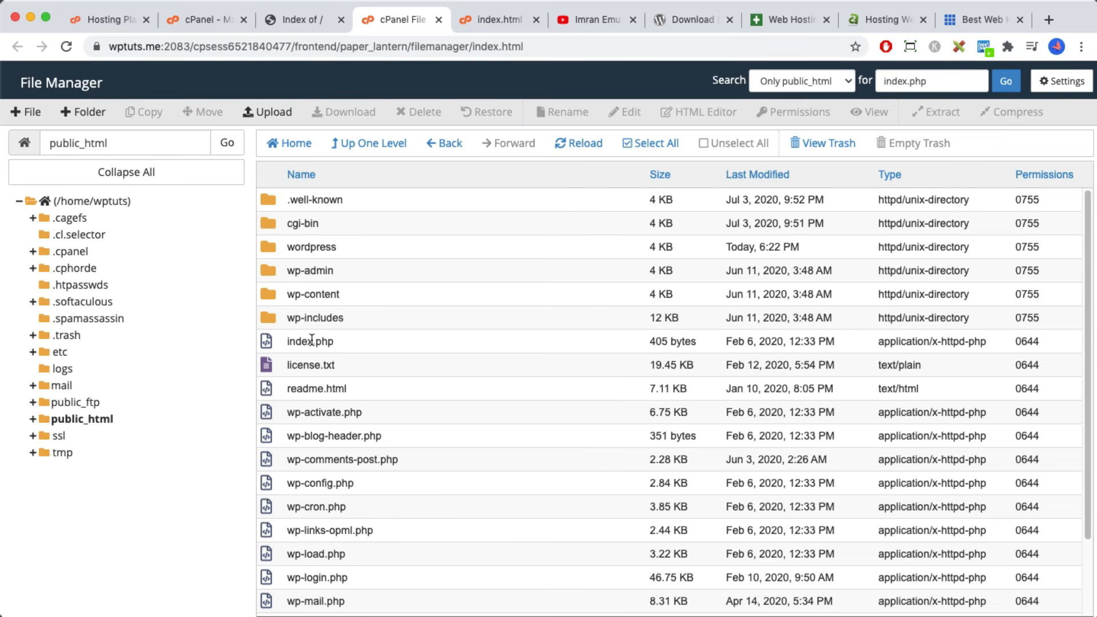
# Check the permission settings of license.txt in public_html and close them without making changes
pyautogui.click(318, 365)
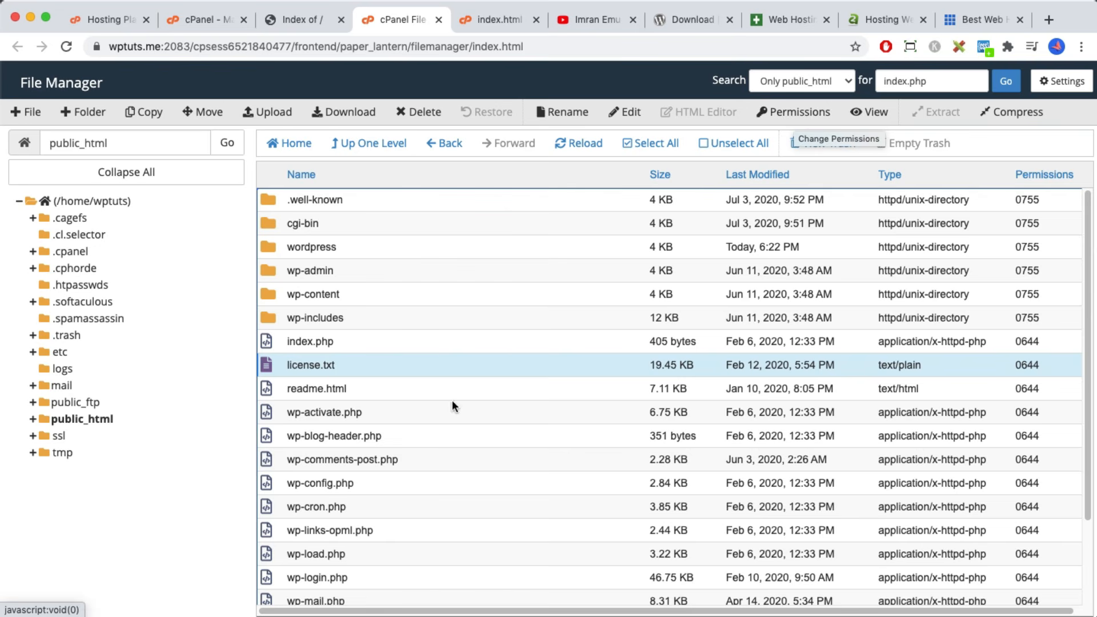
pyautogui.click(783, 117)
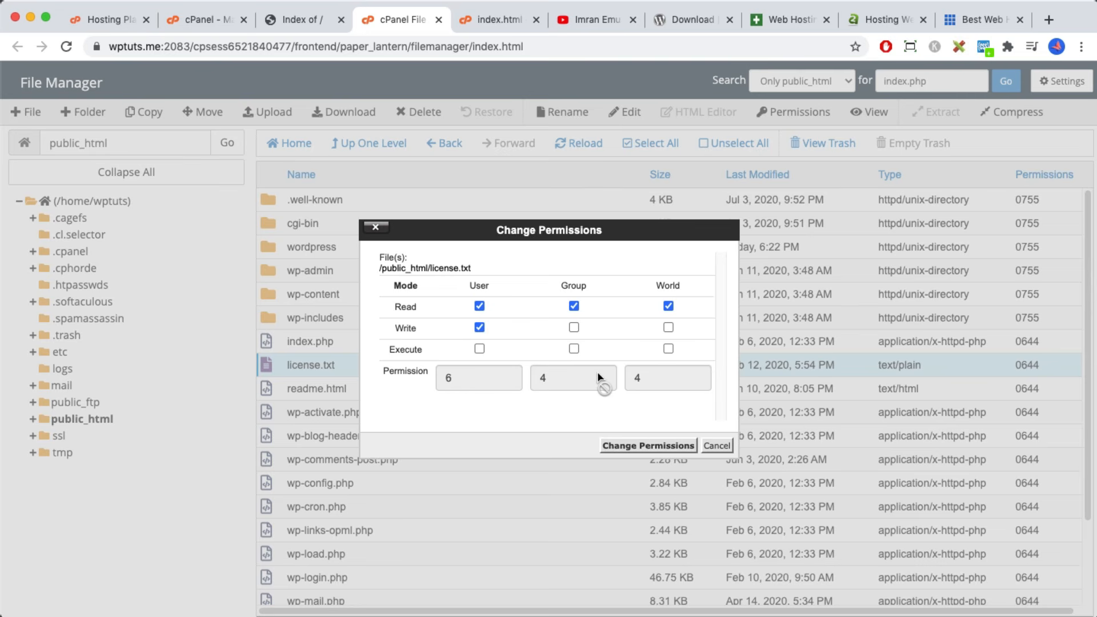
pyautogui.click(376, 229)
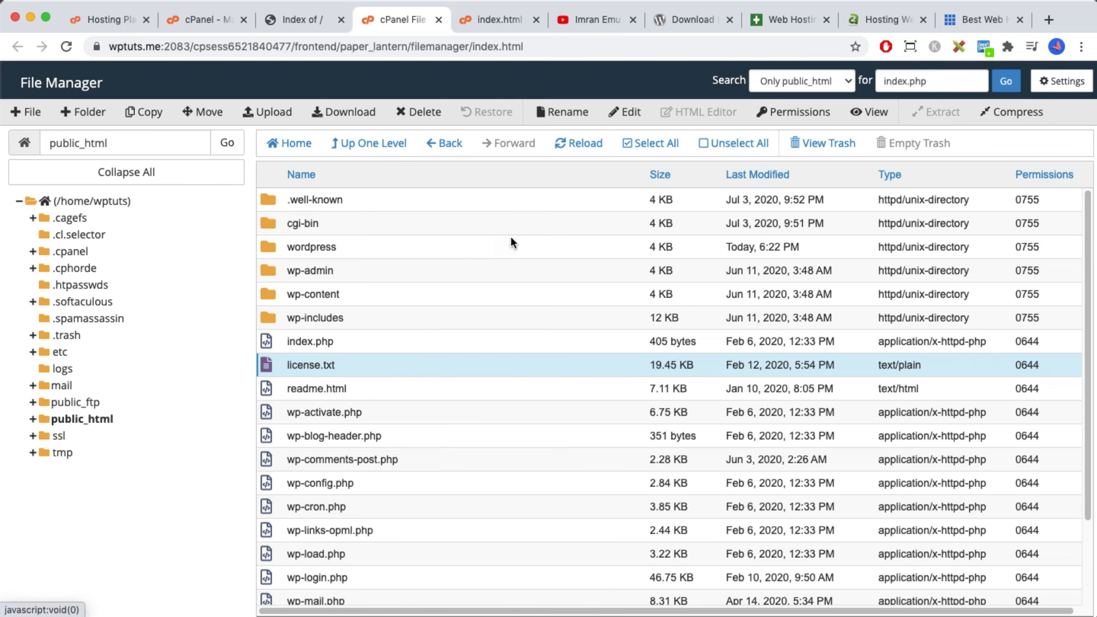
pyautogui.scroll(-2, 467, 258)
pyautogui.scroll(2, 467, 258)
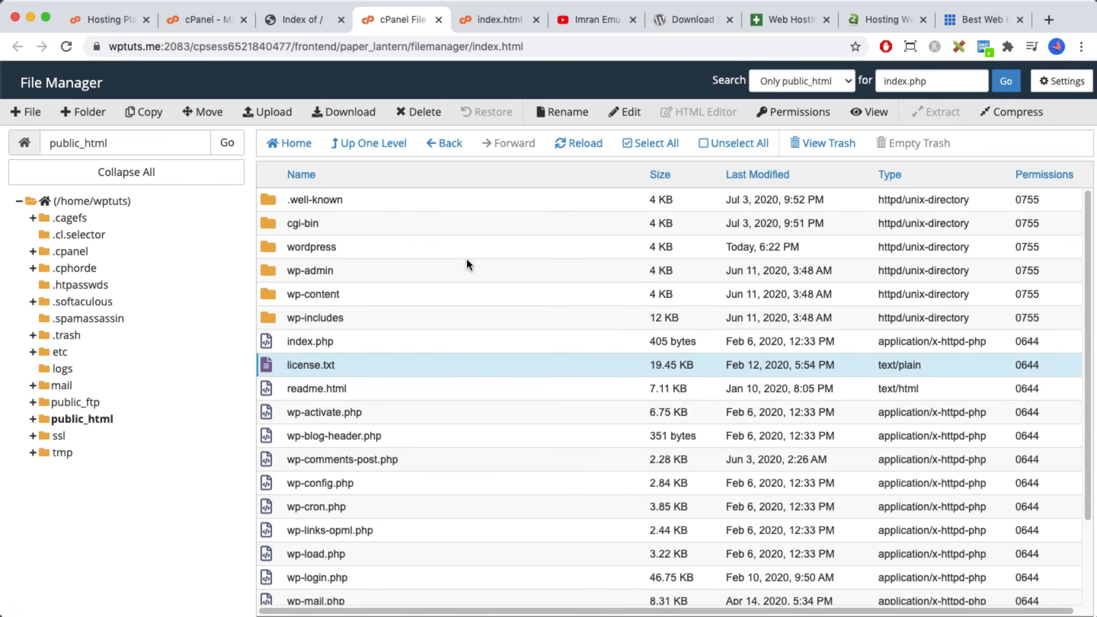
# Restore wordpress-5.4.2.zip from the trash to its original location
pyautogui.click(825, 145)
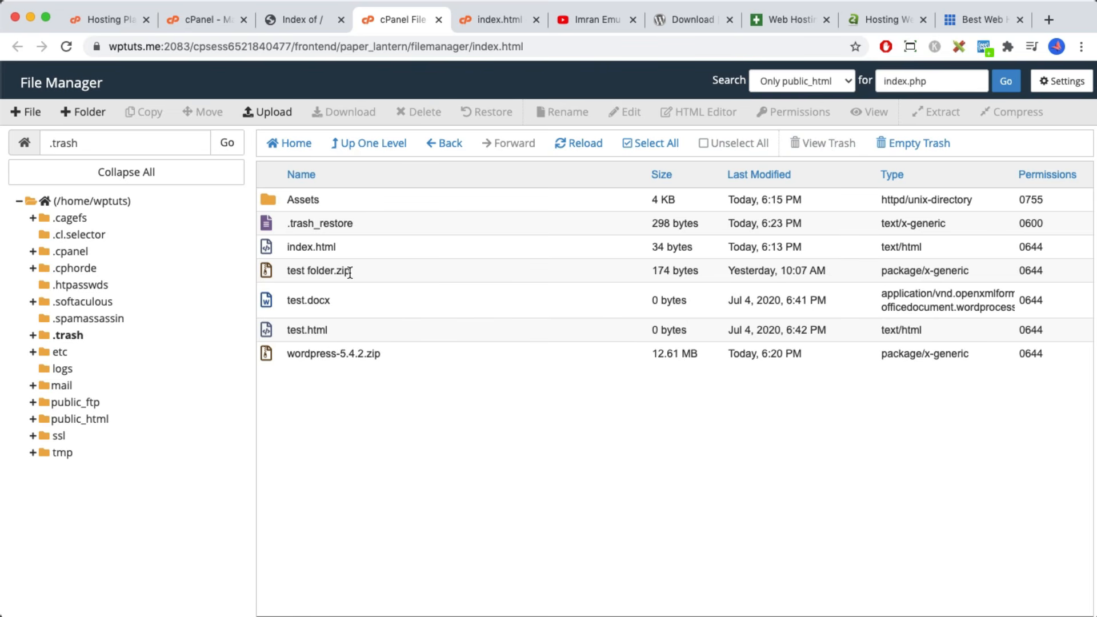
pyautogui.click(289, 355)
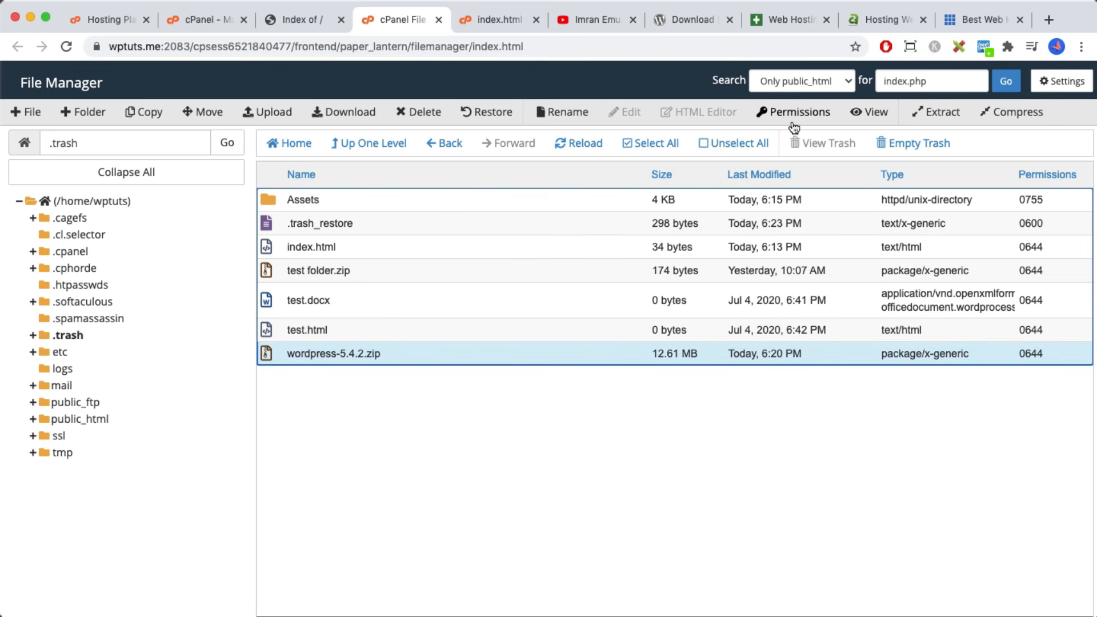
pyautogui.click(489, 114)
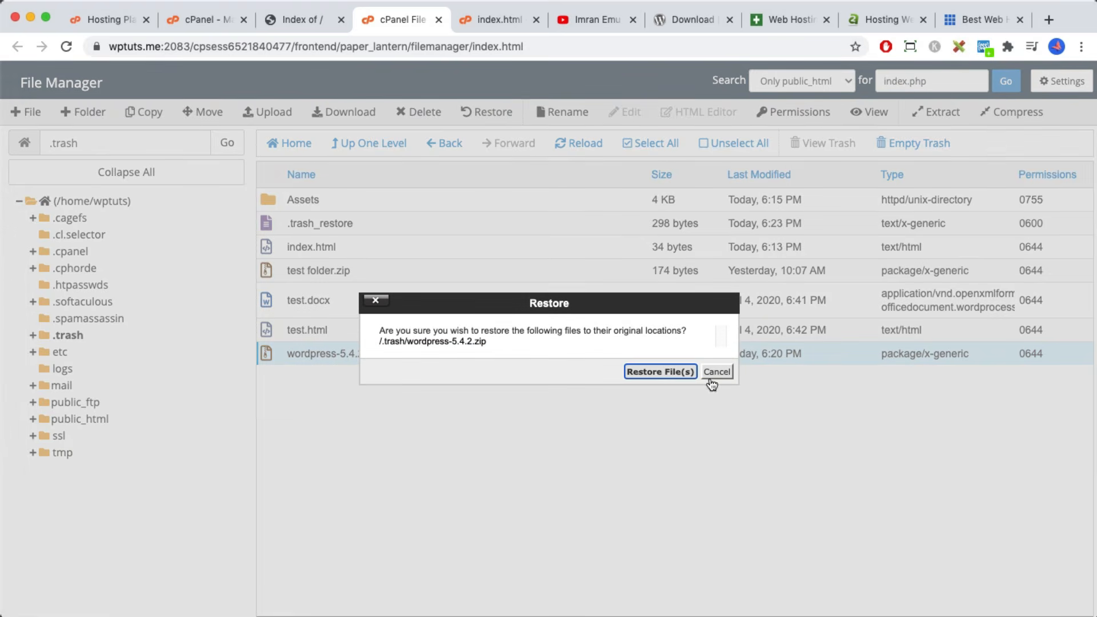
pyautogui.click(660, 372)
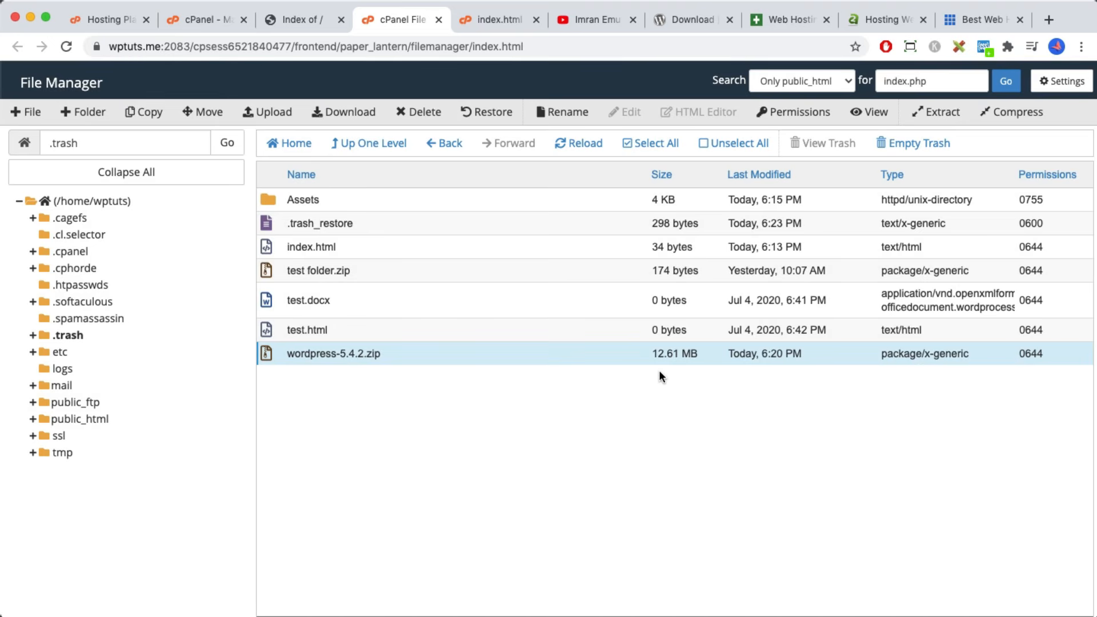
# Return to public_html and check the listing for the restored wordpress-5.4.2.zip
pyautogui.click(379, 145)
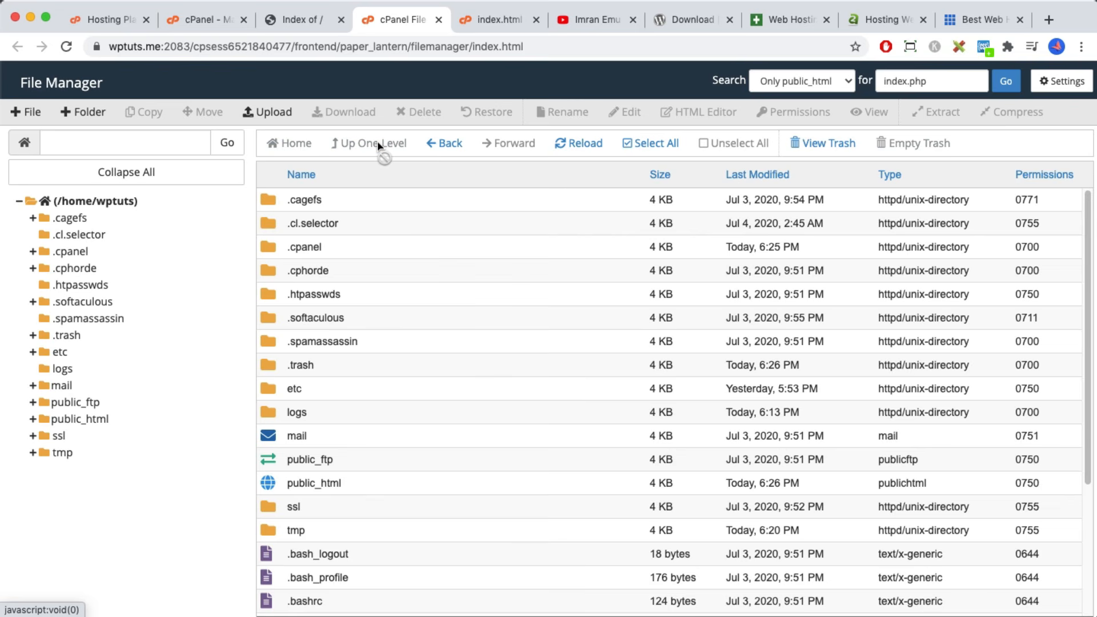
pyautogui.click(70, 419)
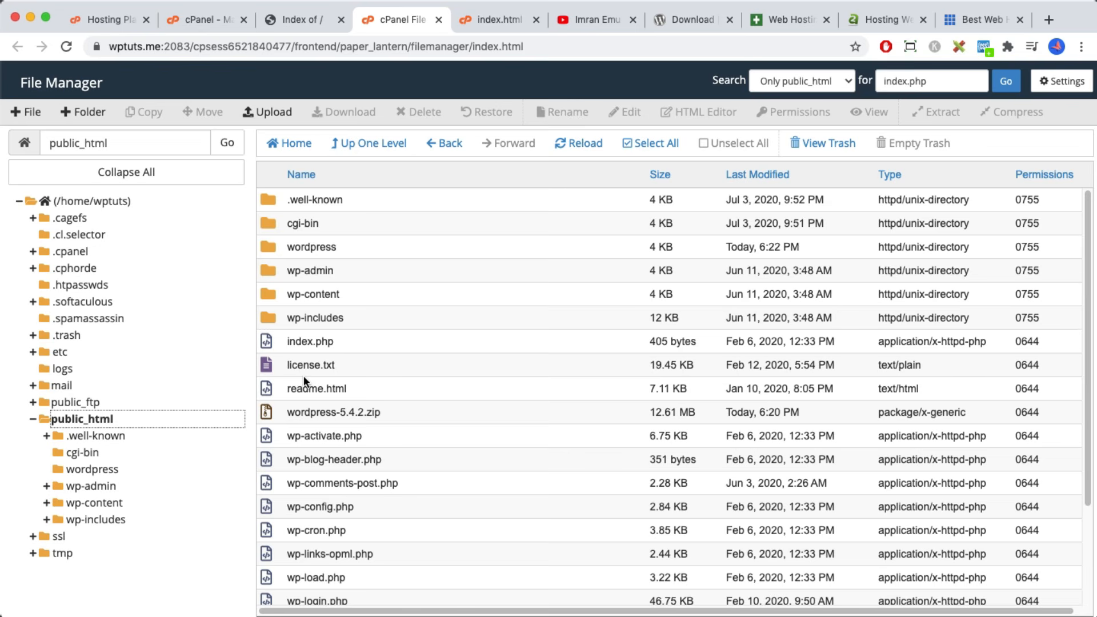
pyautogui.click(331, 412)
pyautogui.scroll(-3, 345, 404)
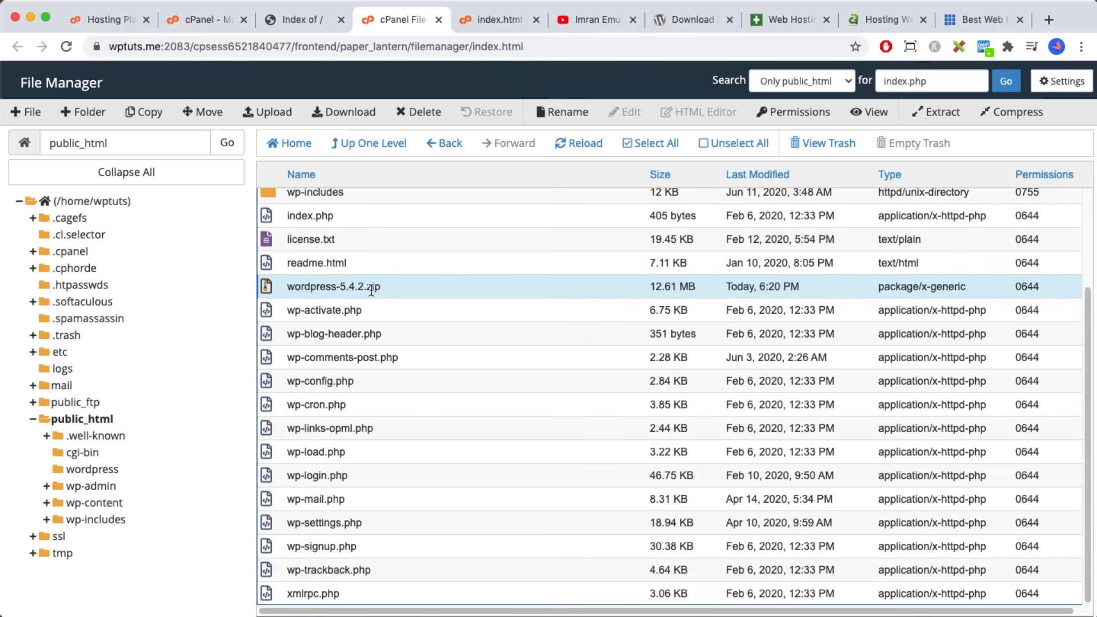
pyautogui.scroll(3, 358, 292)
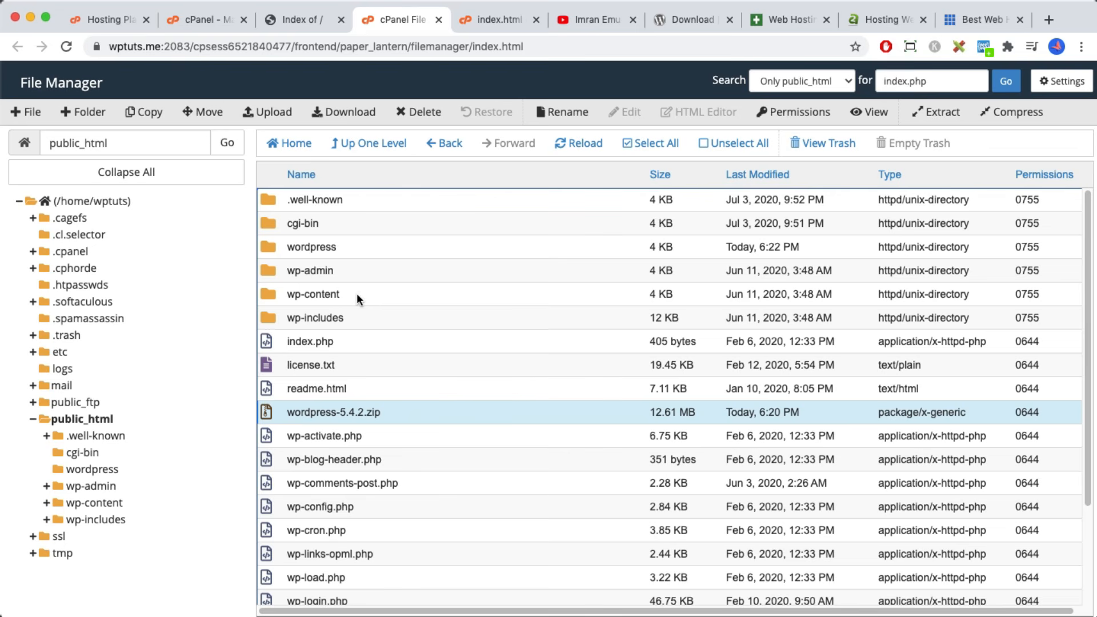
# Switch to the cPanel main page and review its Files, Domains and Databases tools and the function search
pyautogui.click(207, 18)
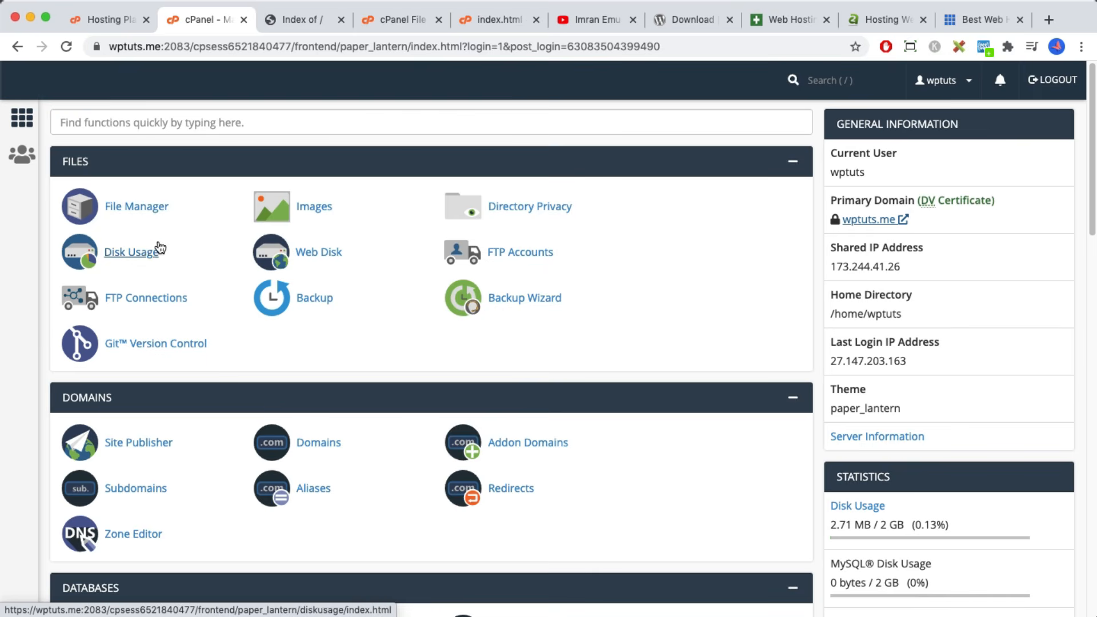
pyautogui.scroll(-2, 158, 244)
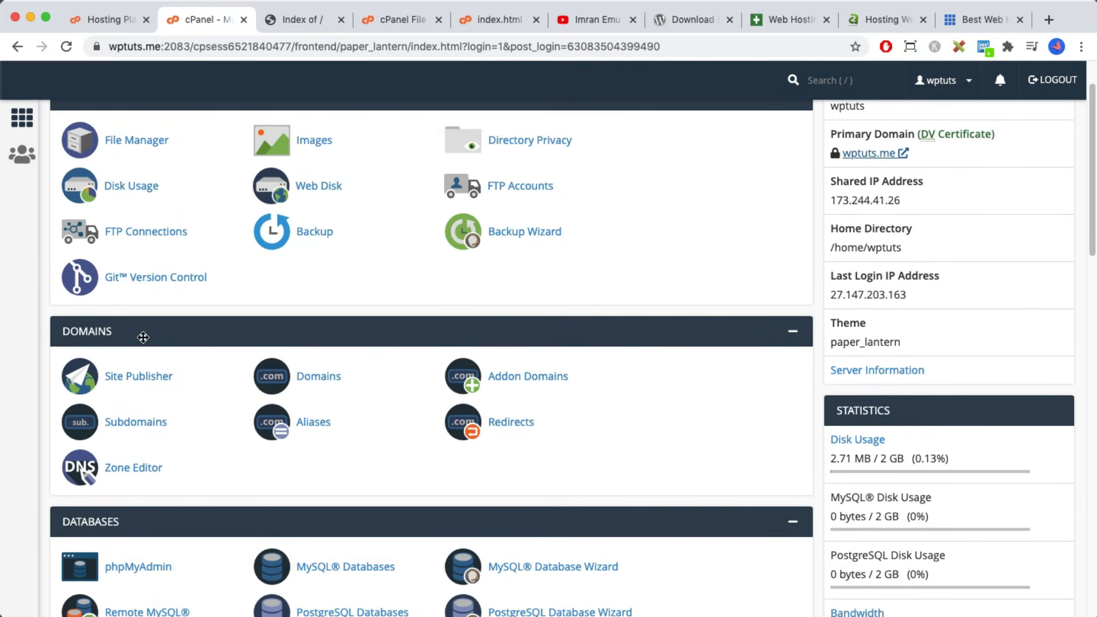
pyautogui.scroll(-4, 142, 340)
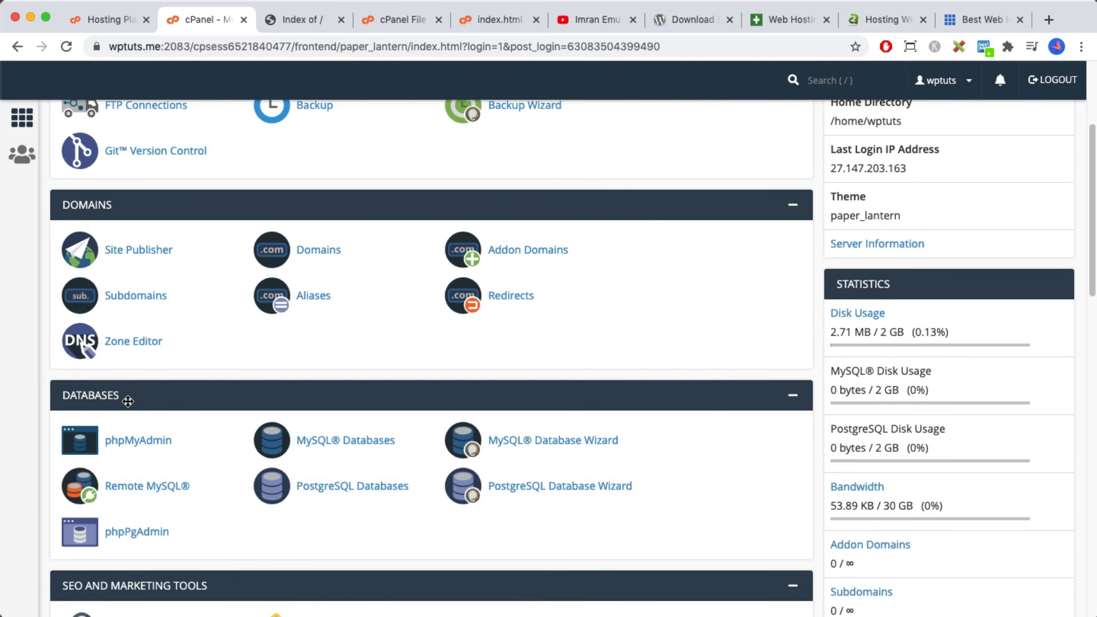
pyautogui.scroll(6, 128, 401)
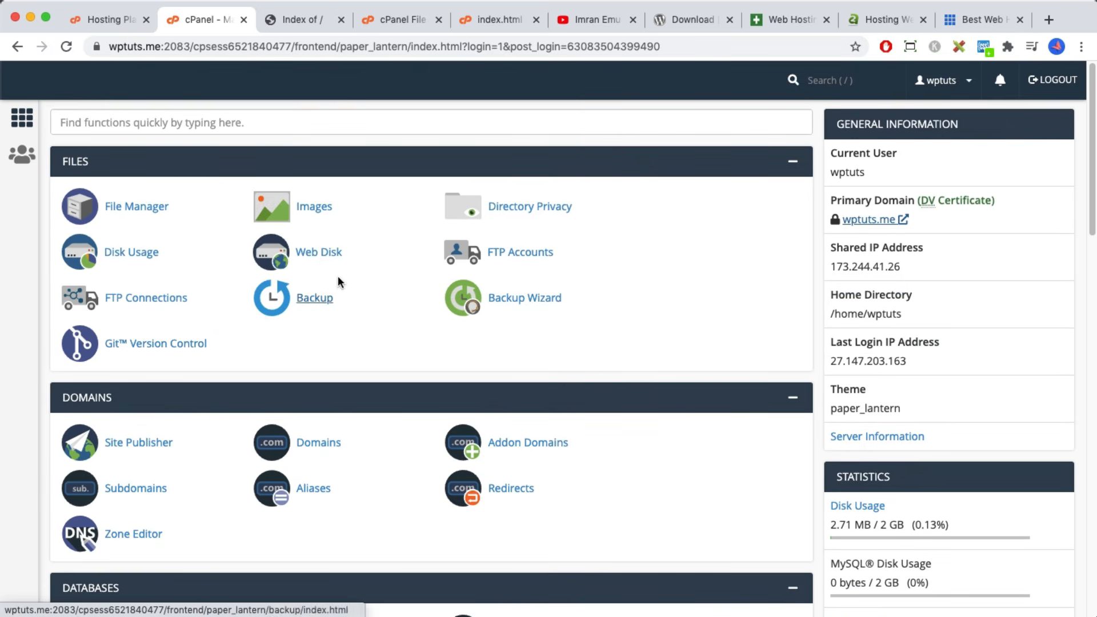
pyautogui.click(268, 123)
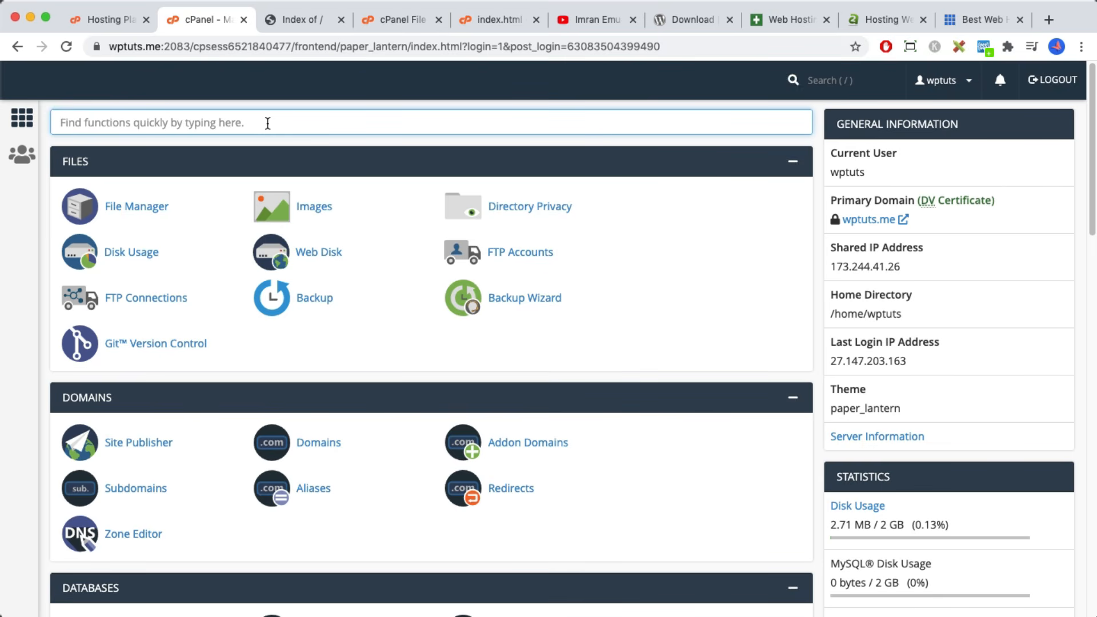
# Look over the open WordPress download page and the GreenGeeks and A2 Hosting websites
pyautogui.click(674, 20)
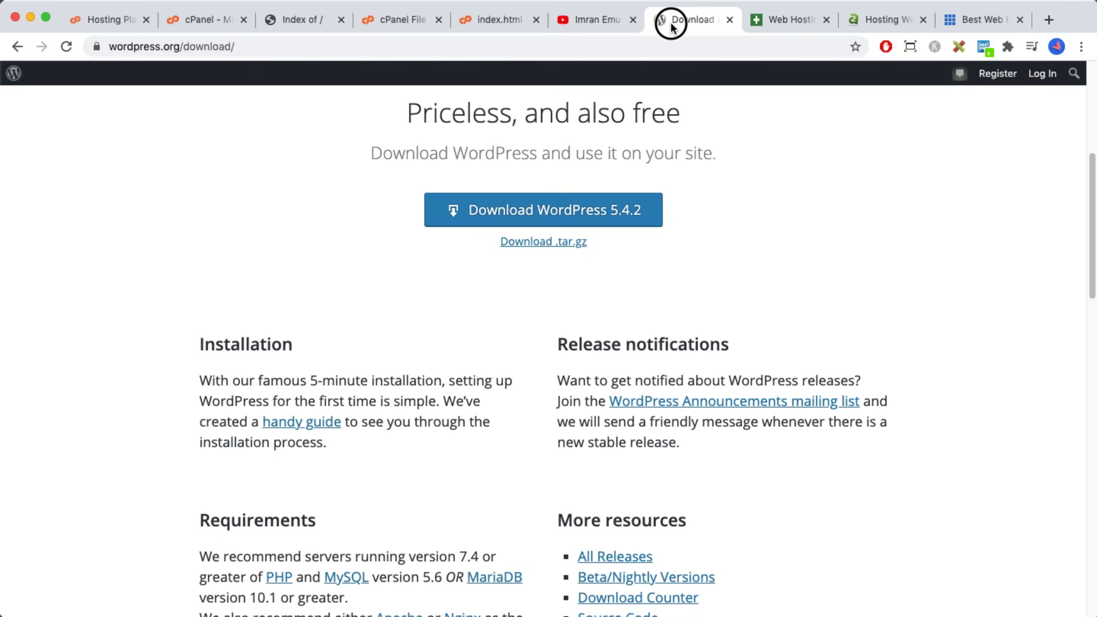
pyautogui.click(785, 23)
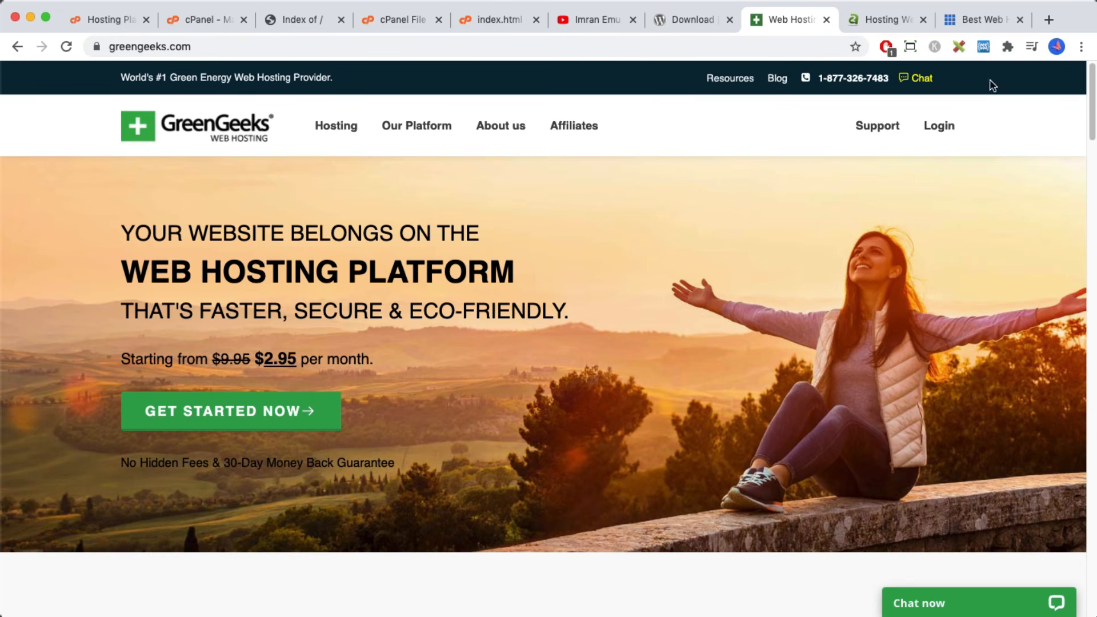
pyautogui.click(896, 22)
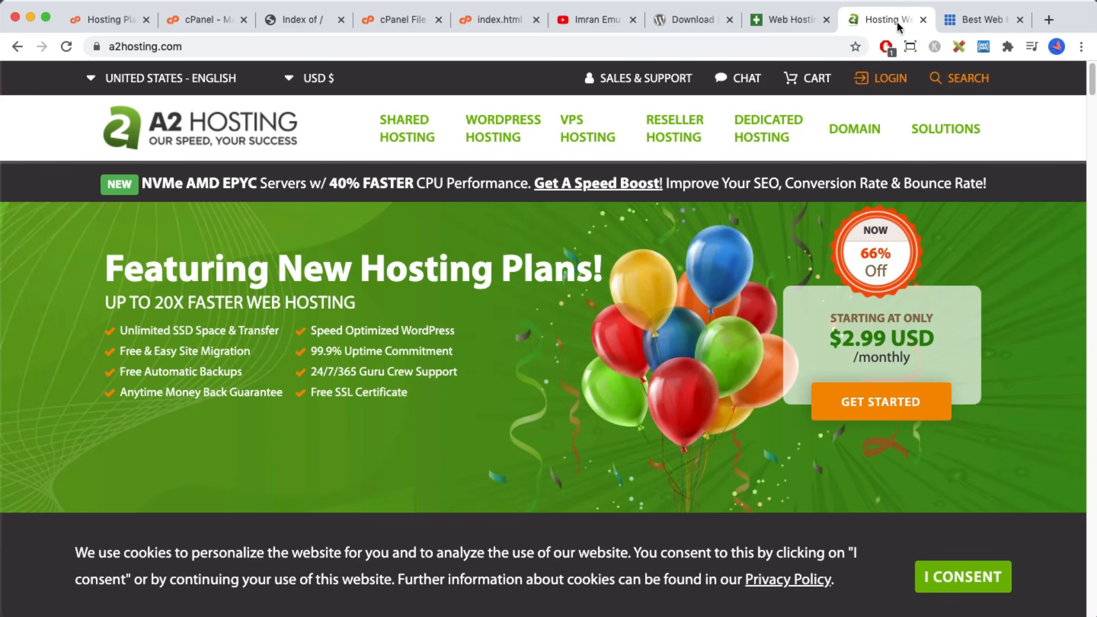
pyautogui.click(975, 19)
pyautogui.click(784, 23)
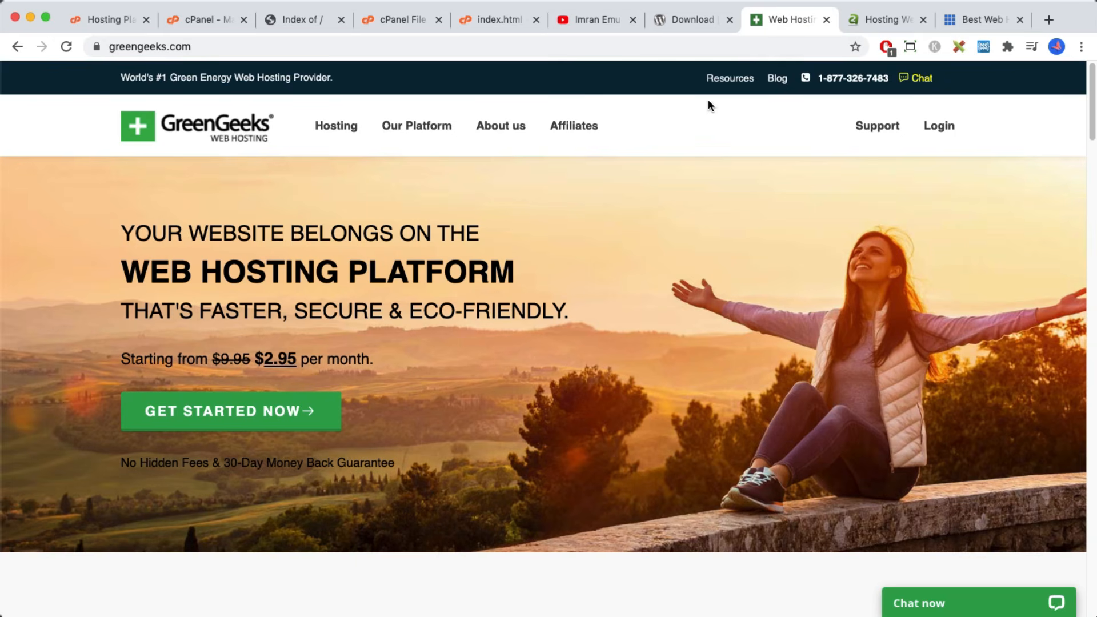
# Switch to the open YouTube channel and look through its home page, featured video and uploads
pyautogui.click(591, 17)
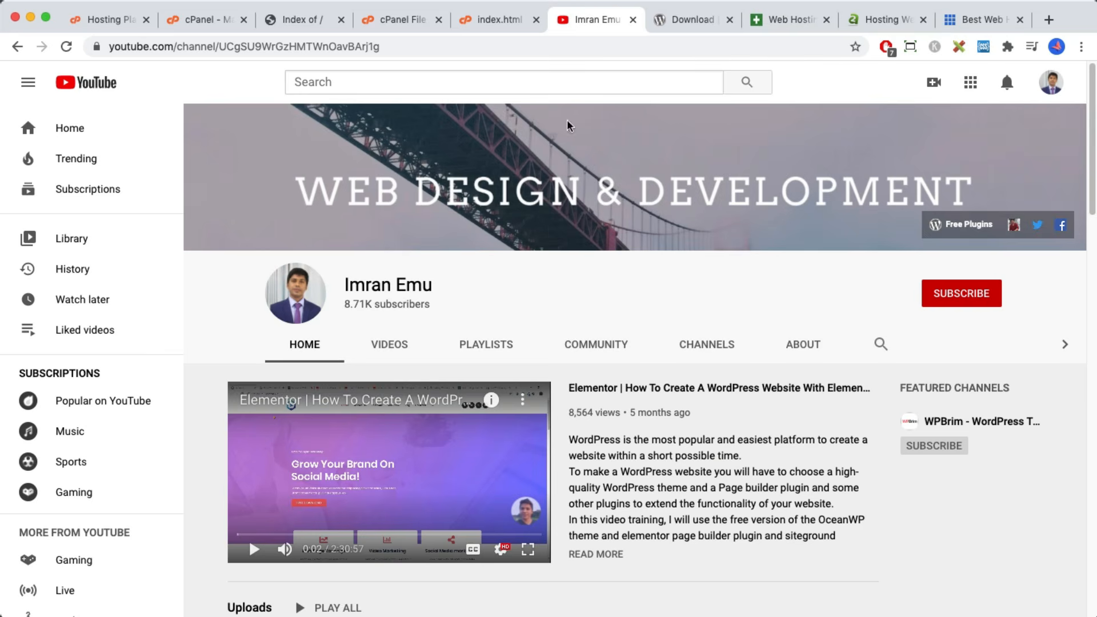
pyautogui.scroll(-1, 550, 235)
pyautogui.scroll(-1, 550, 236)
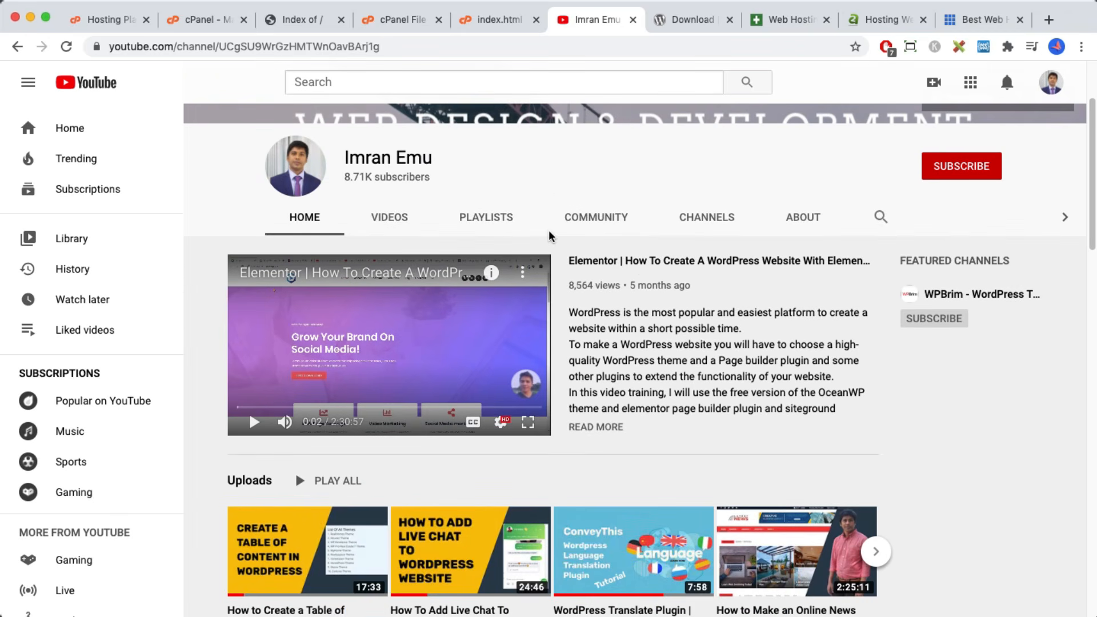
pyautogui.scroll(-1, 550, 236)
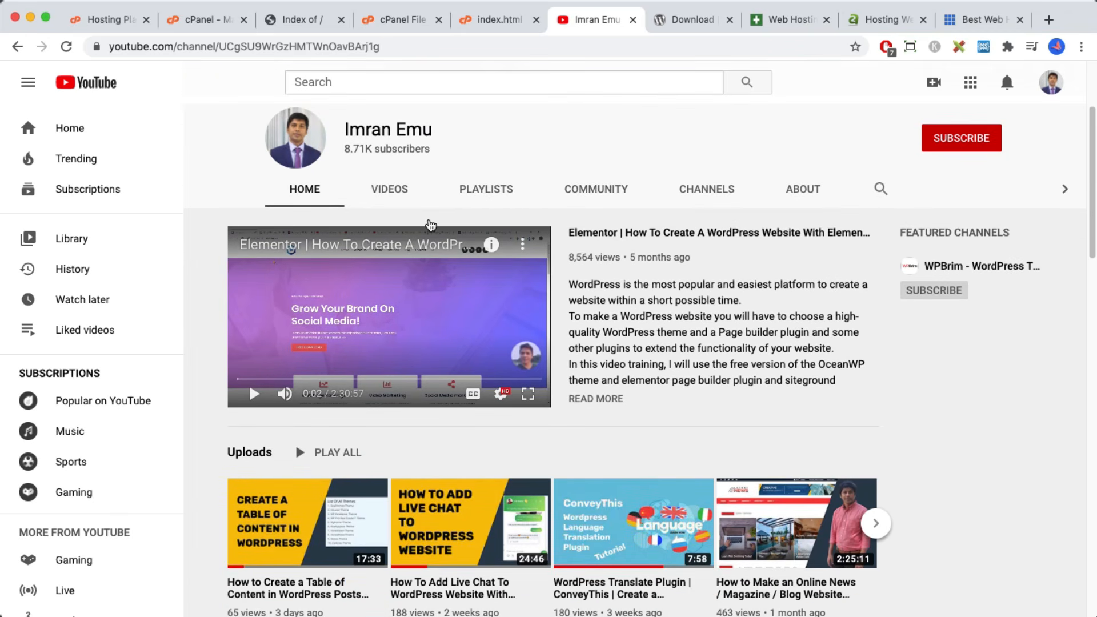
pyautogui.scroll(3, 913, 189)
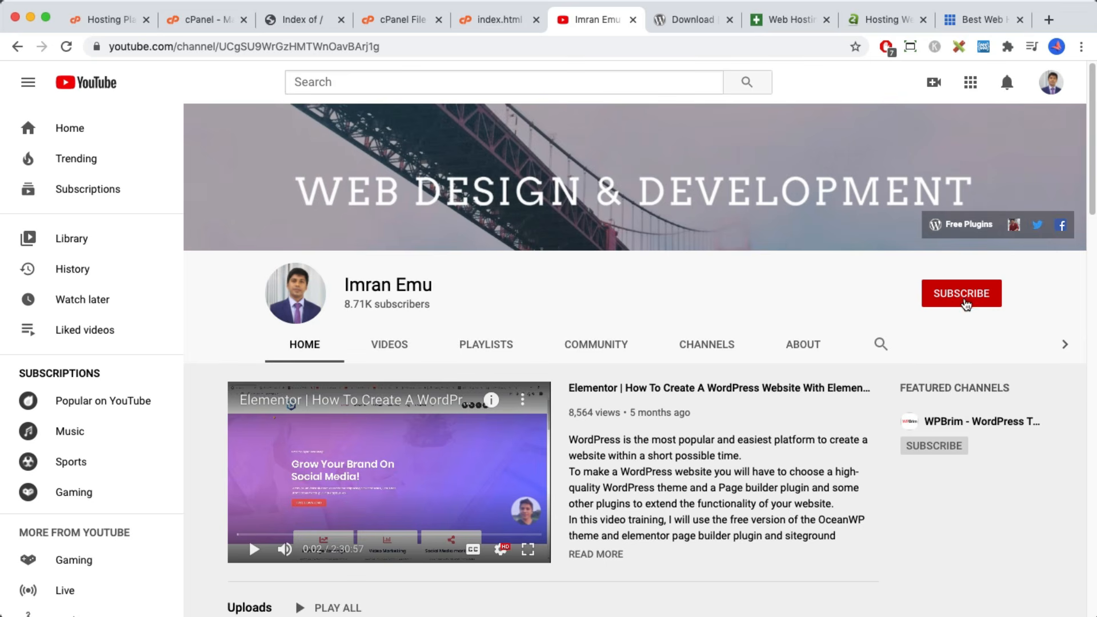
pyautogui.scroll(-4, 465, 326)
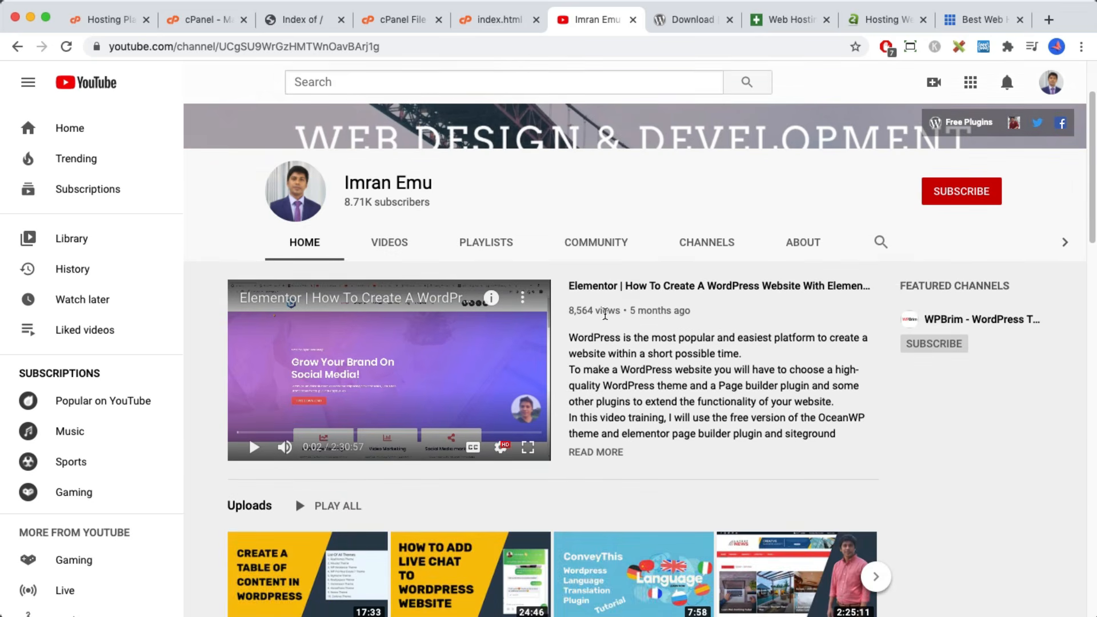
pyautogui.scroll(8, 466, 325)
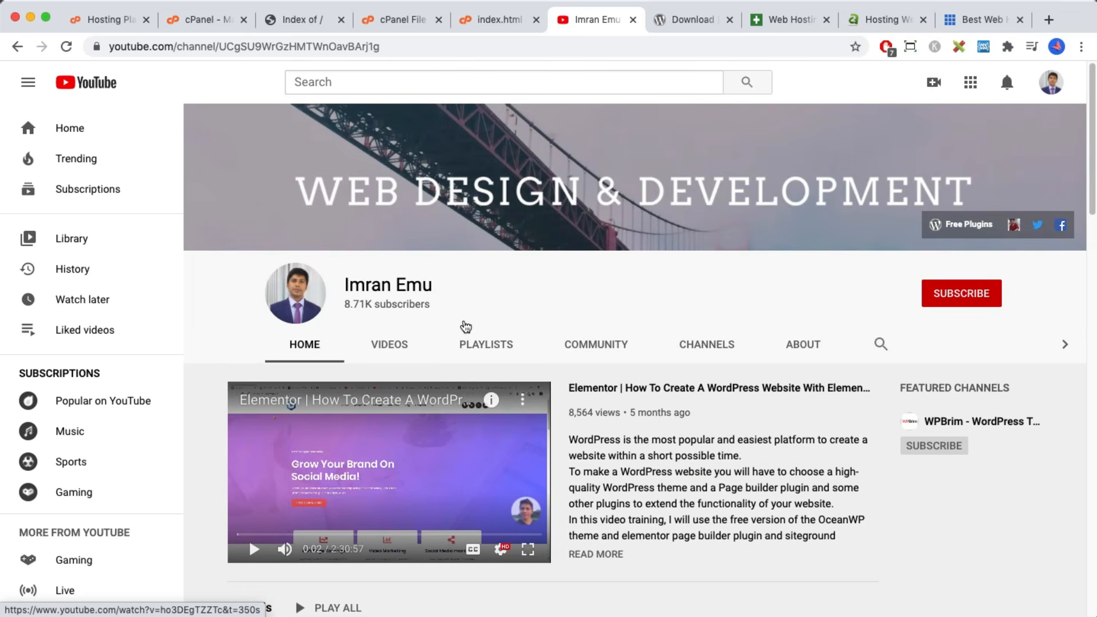